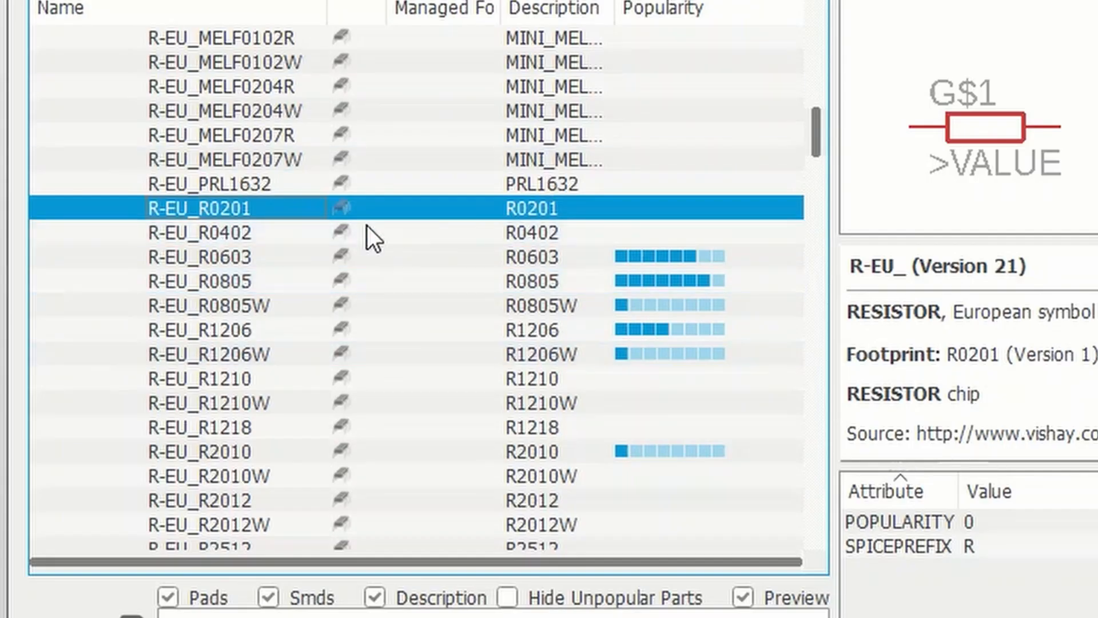
Add the R-EU_R1206 resistor and the ATMEGA328P-AU microcontroller from the part library to the schematic.
{"action": "left_click", "coordinate": [247, 330]}
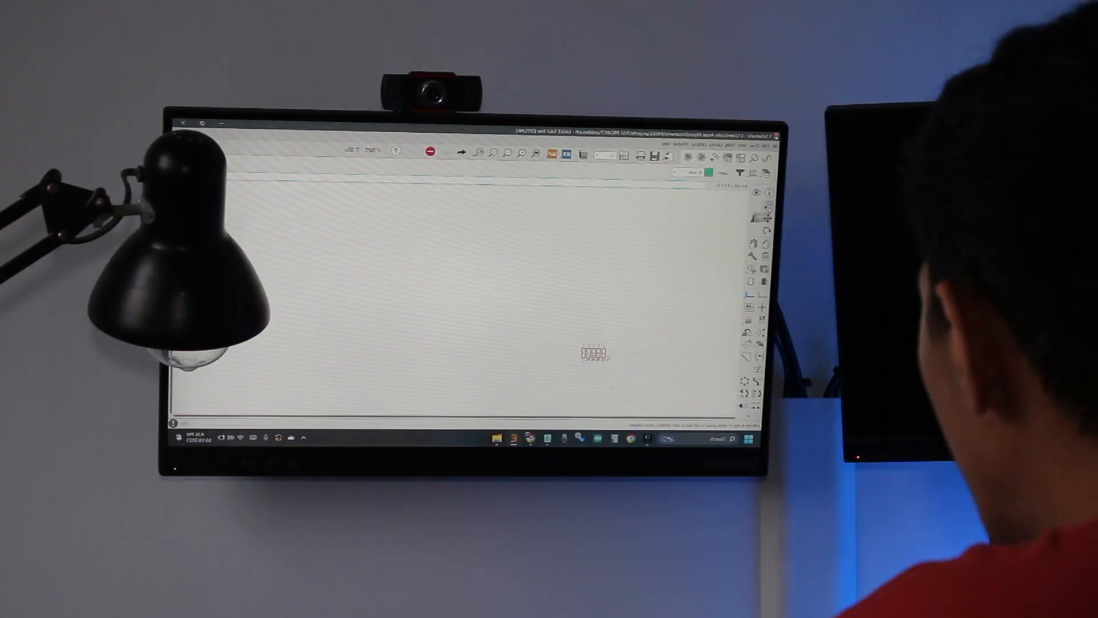
{"action": "left_click", "coordinate": [751, 271]}
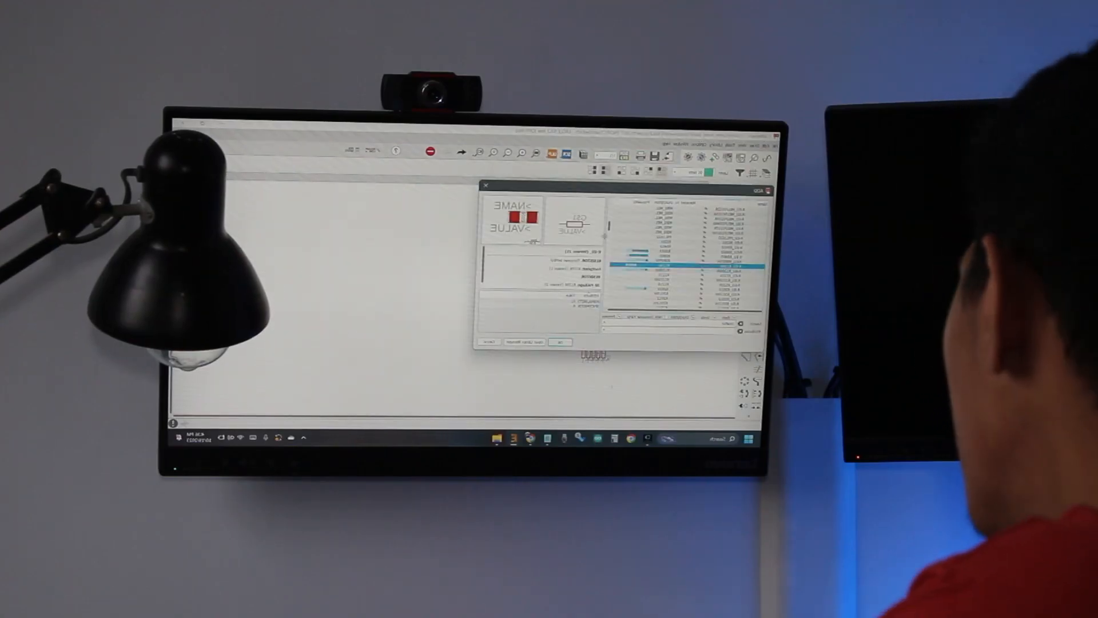
{"action": "left_click_drag", "start_coordinate": [640, 189], "coordinate": [483, 215]}
{"action": "double_click", "coordinate": [576, 349]}
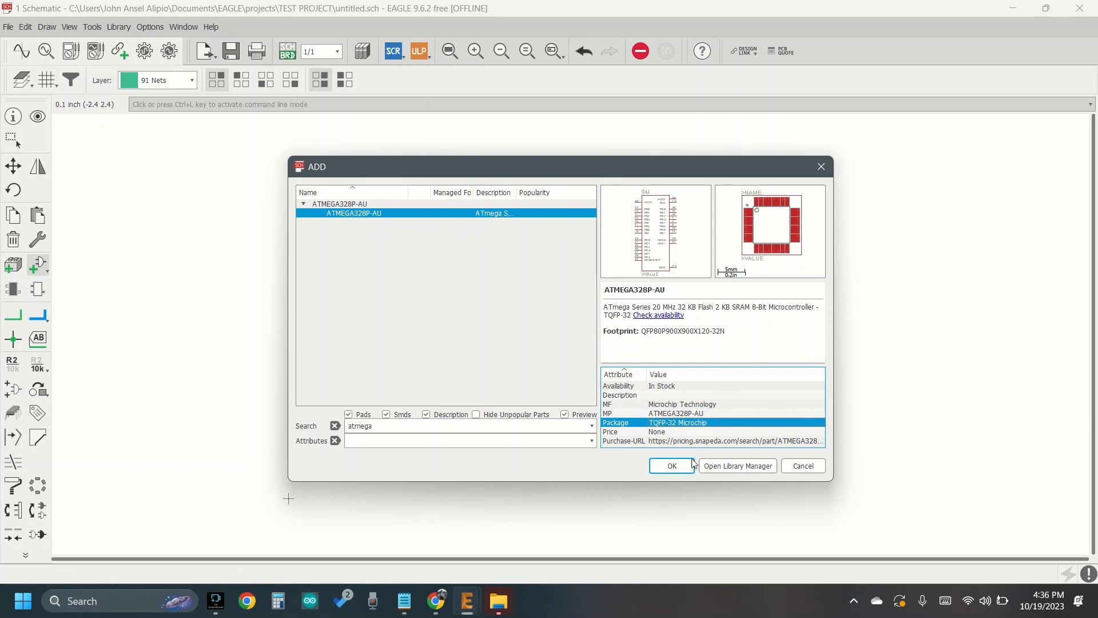
{"action": "left_click", "coordinate": [680, 470]}
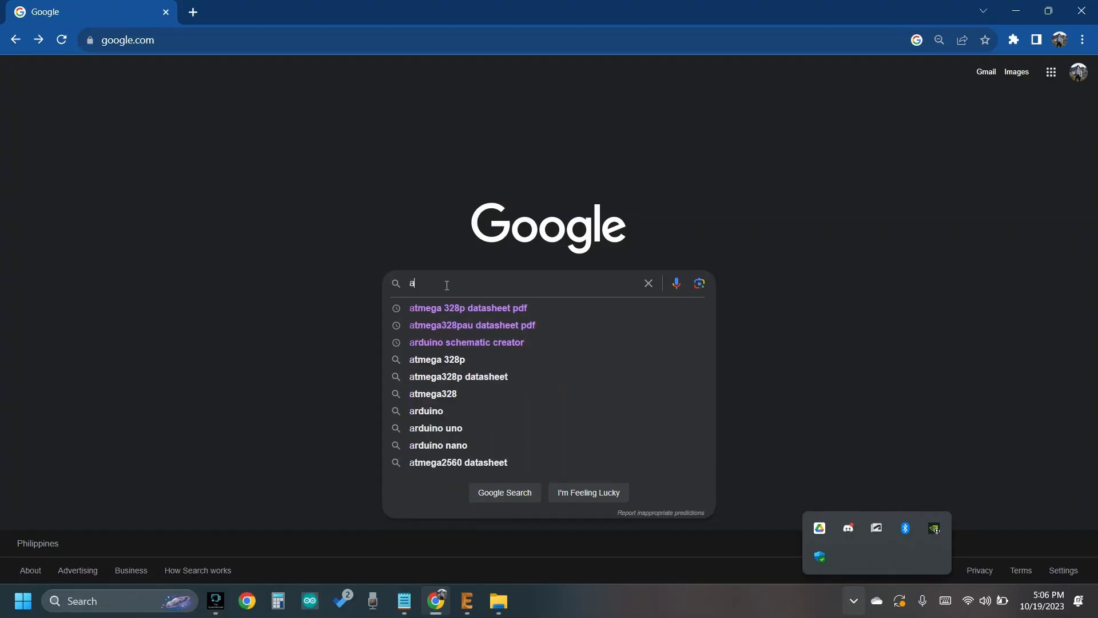
Search Google in the browser for "atmega328p-au datasheet pdf" and examine the feature pages of the Microchip megaAVR data sheet.
{"action": "type", "text": "tmega32"}
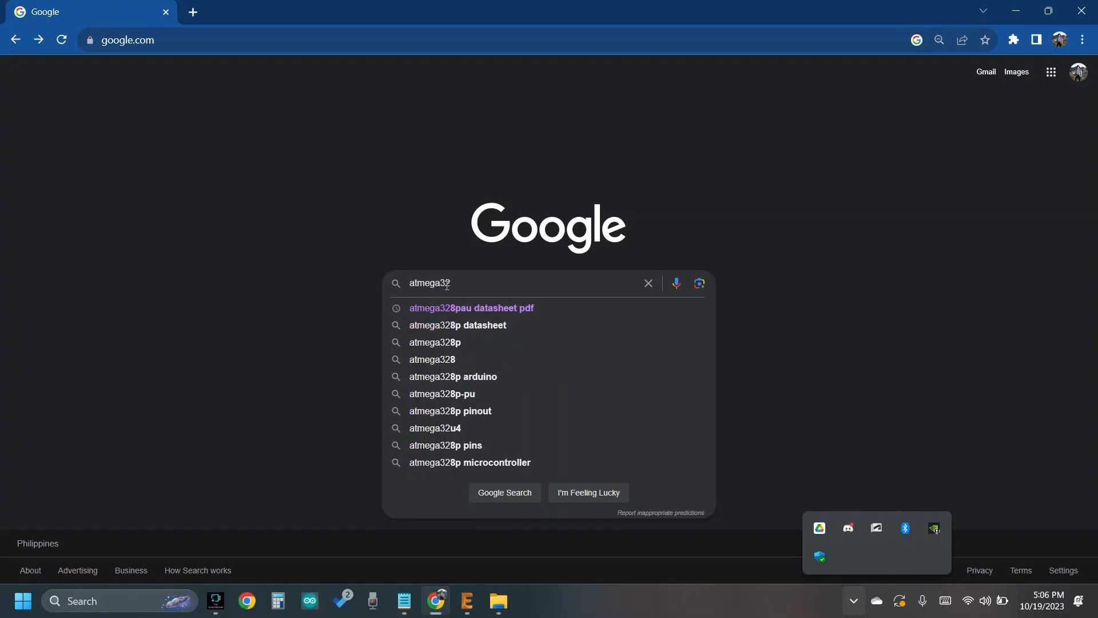
{"action": "type", "text": "8p au data sheet pdf"}
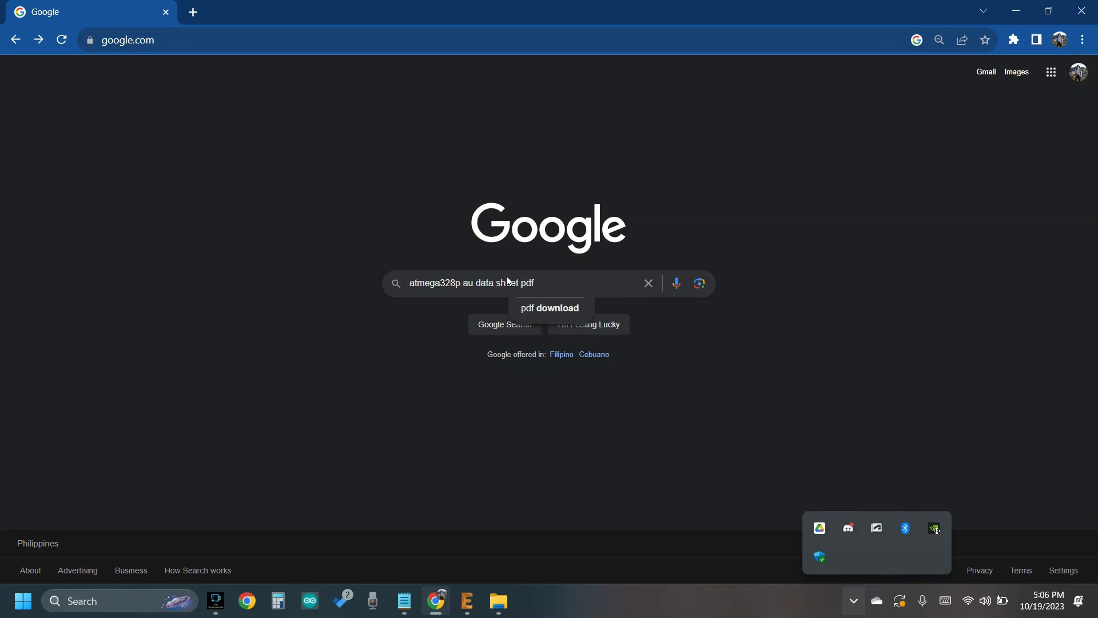
{"action": "left_click", "coordinate": [496, 283]}
{"action": "key", "text": "BackSpace"}
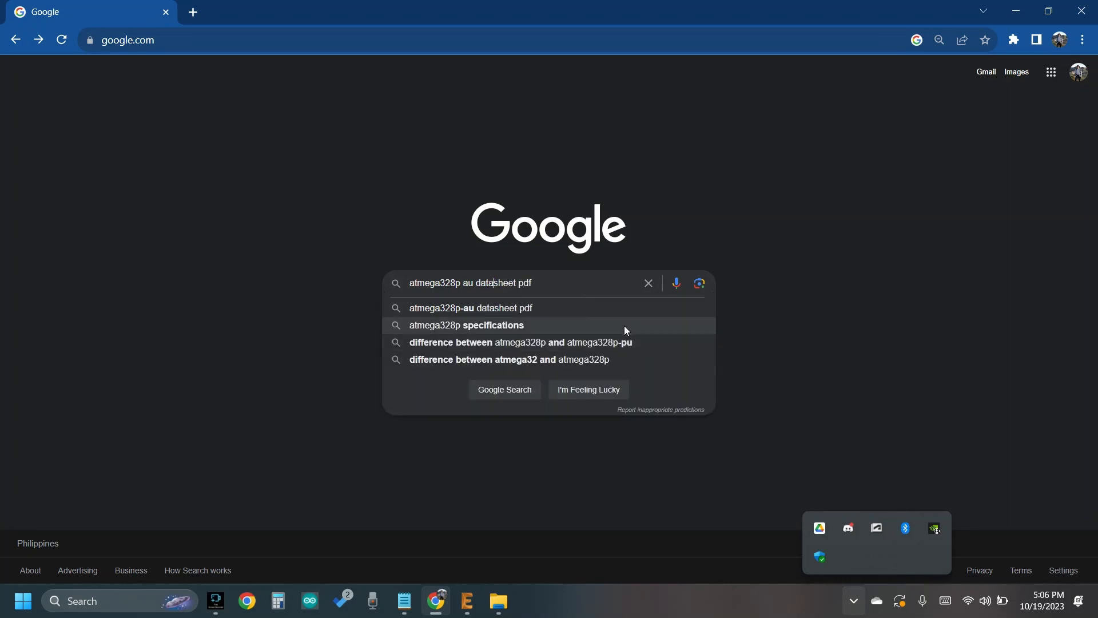
{"action": "left_click", "coordinate": [628, 313]}
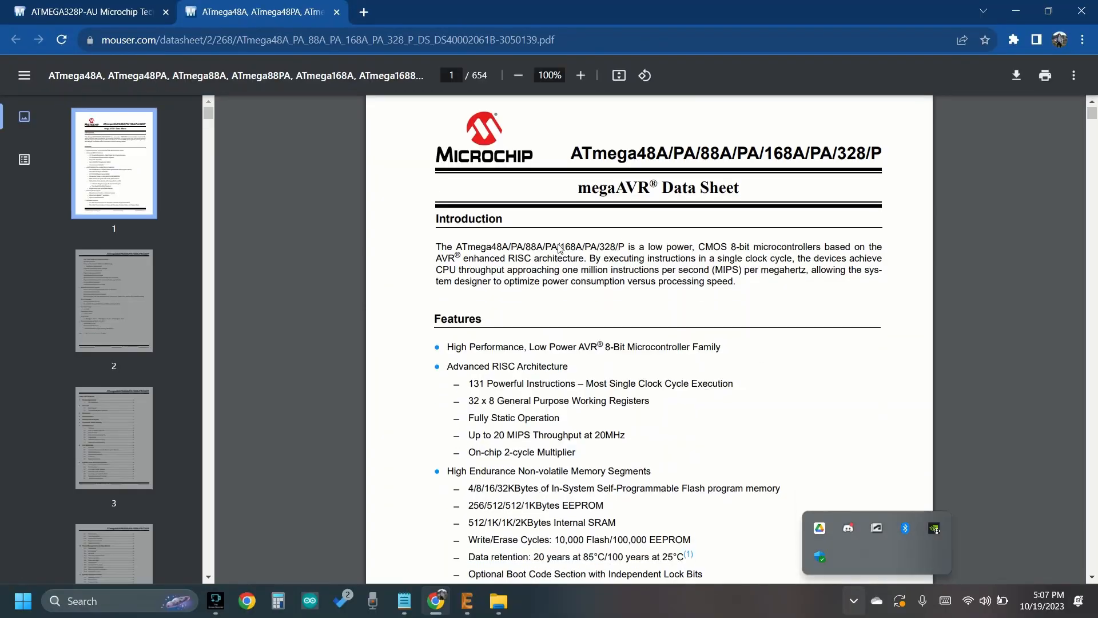
{"action": "scroll", "coordinate": [559, 248], "scroll_direction": "down", "scroll_amount": 8}
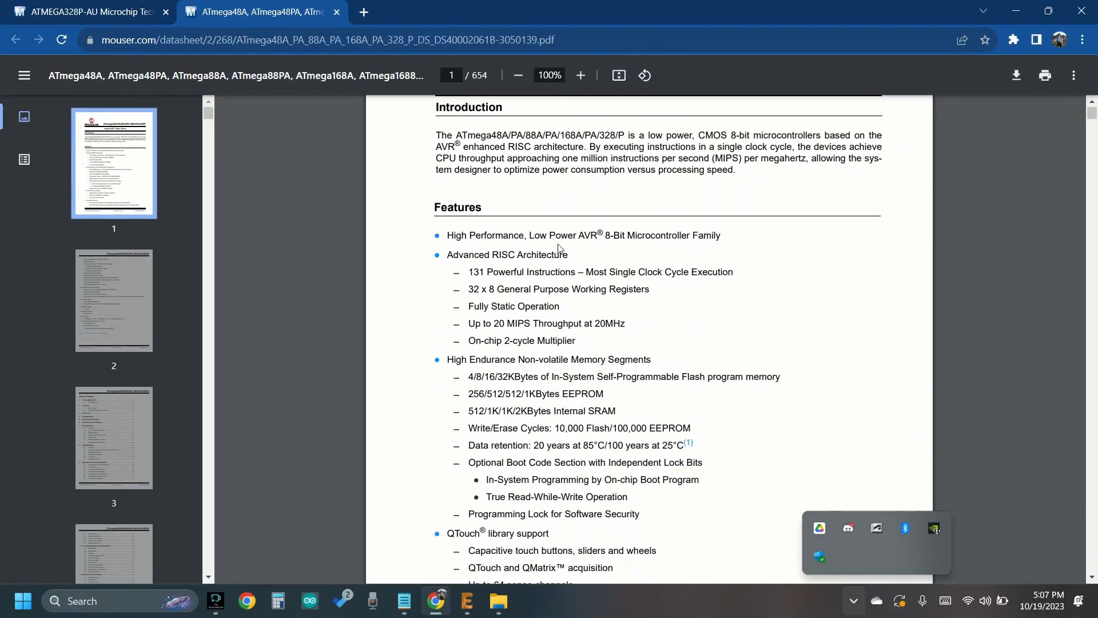
{"action": "scroll", "coordinate": [559, 247], "scroll_direction": "down", "scroll_amount": 4}
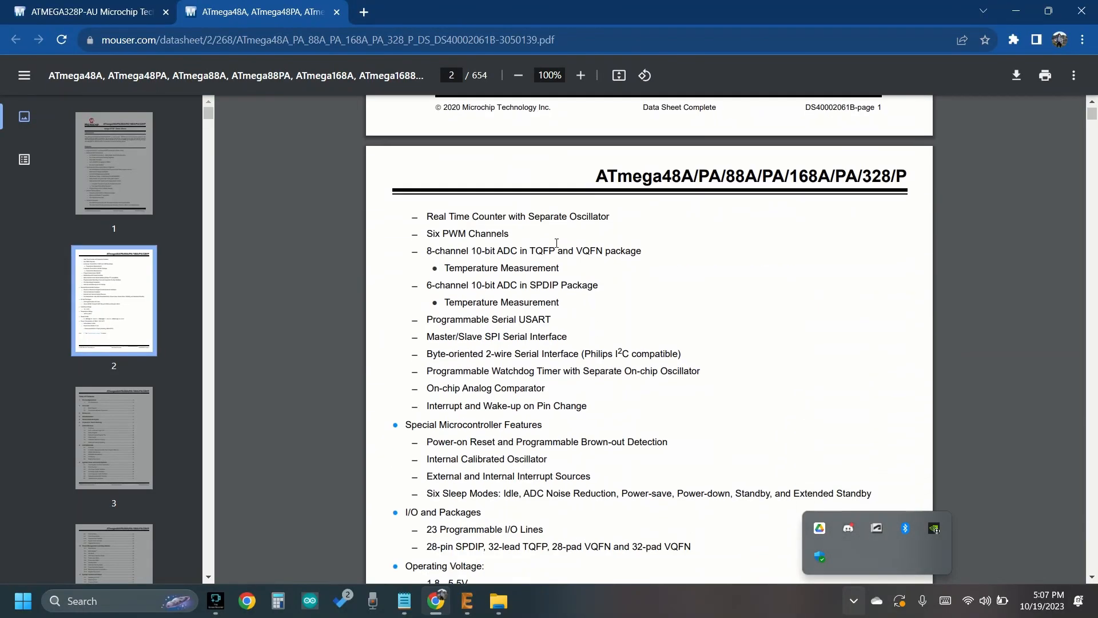
{"action": "scroll", "coordinate": [556, 243], "scroll_direction": "down", "scroll_amount": 20}
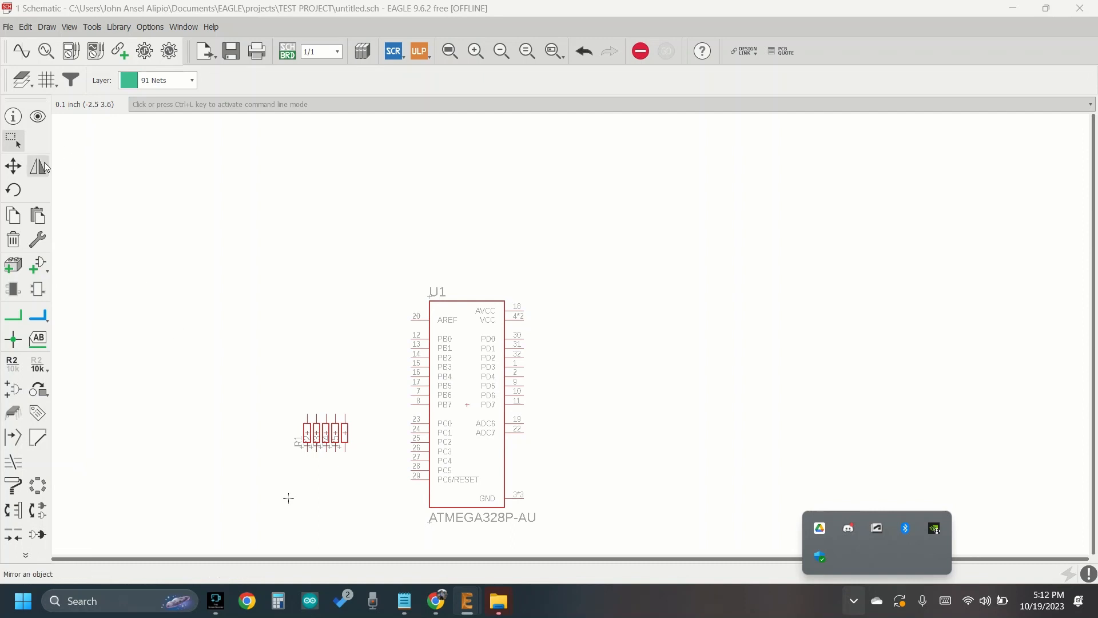
In the EAGLE schematic, move the ATMEGA328P-AU up and away from the resistors, rotating it through a full turn to upright.
{"action": "left_click", "coordinate": [13, 166]}
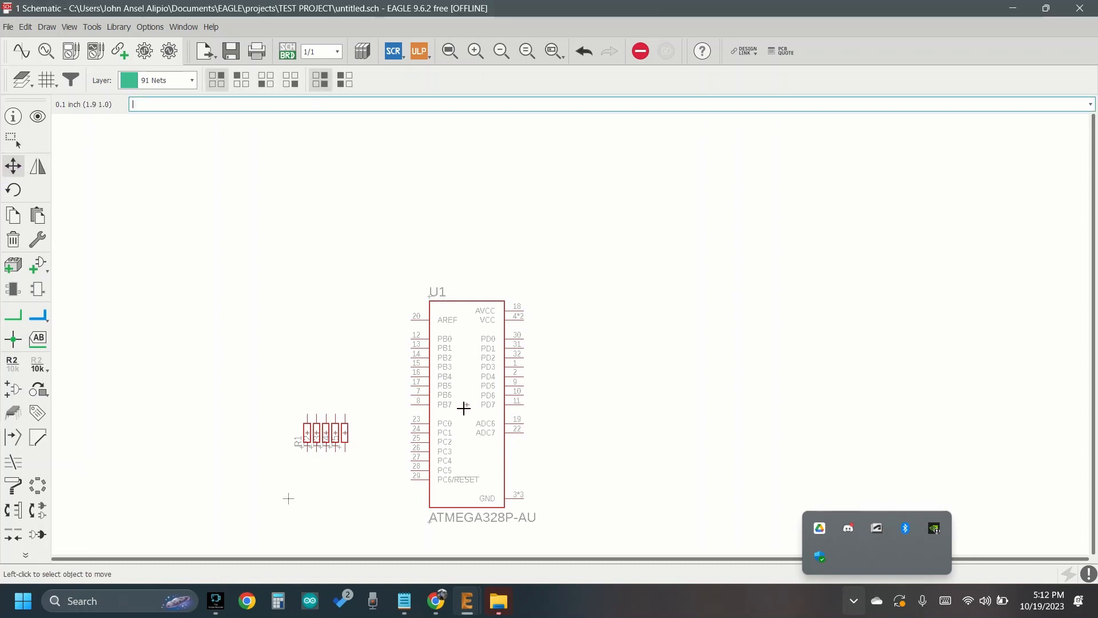
{"action": "scroll", "coordinate": [463, 408], "scroll_direction": "up", "scroll_amount": 3}
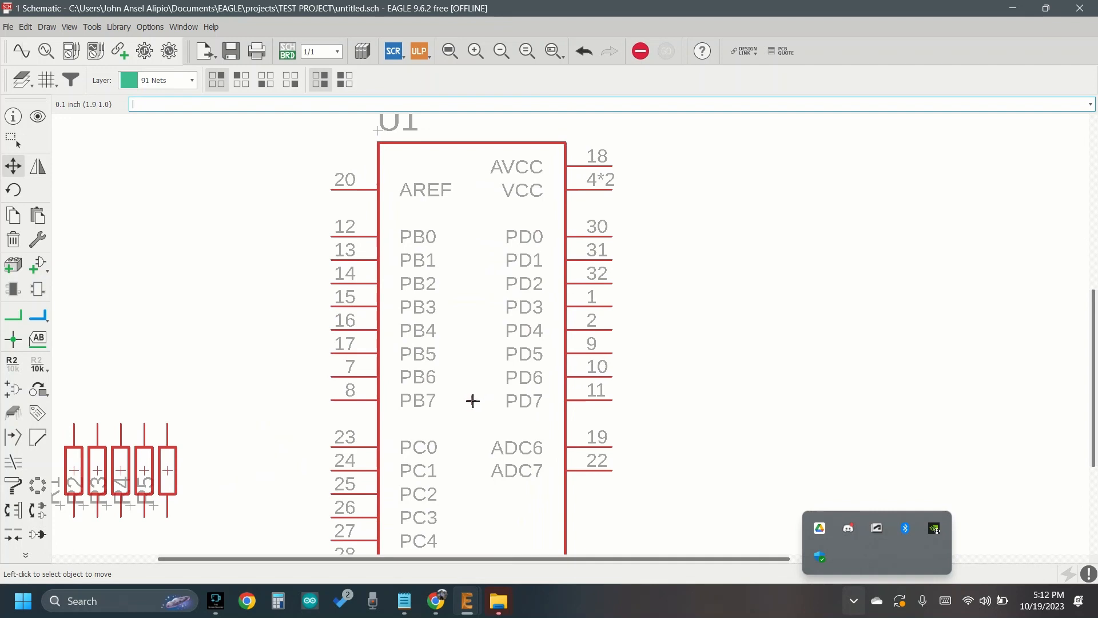
{"action": "scroll", "coordinate": [472, 400], "scroll_direction": "down", "scroll_amount": 3}
{"action": "left_click", "coordinate": [470, 398]}
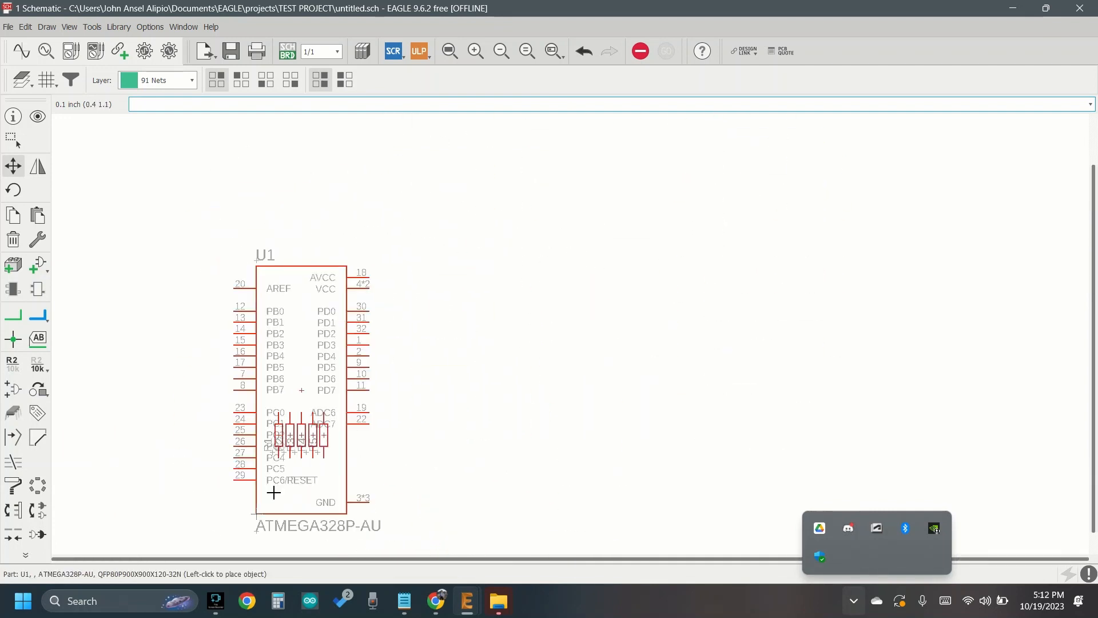
{"action": "right_click", "coordinate": [518, 303]}
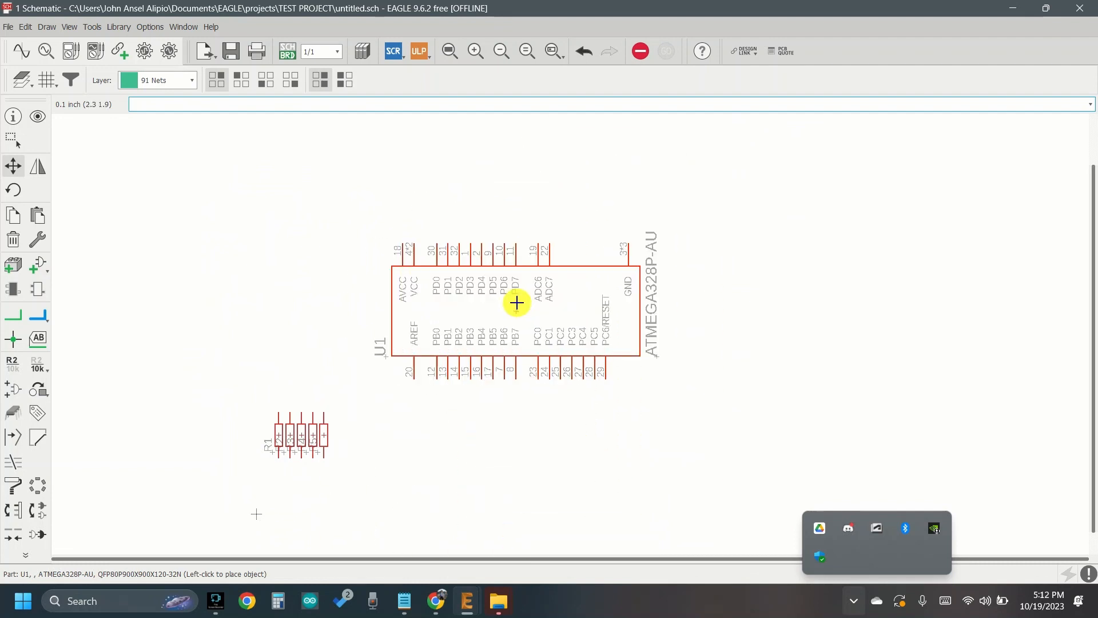
{"action": "right_click", "coordinate": [517, 299]}
{"action": "right_click", "coordinate": [517, 300]}
{"action": "right_click", "coordinate": [517, 296]}
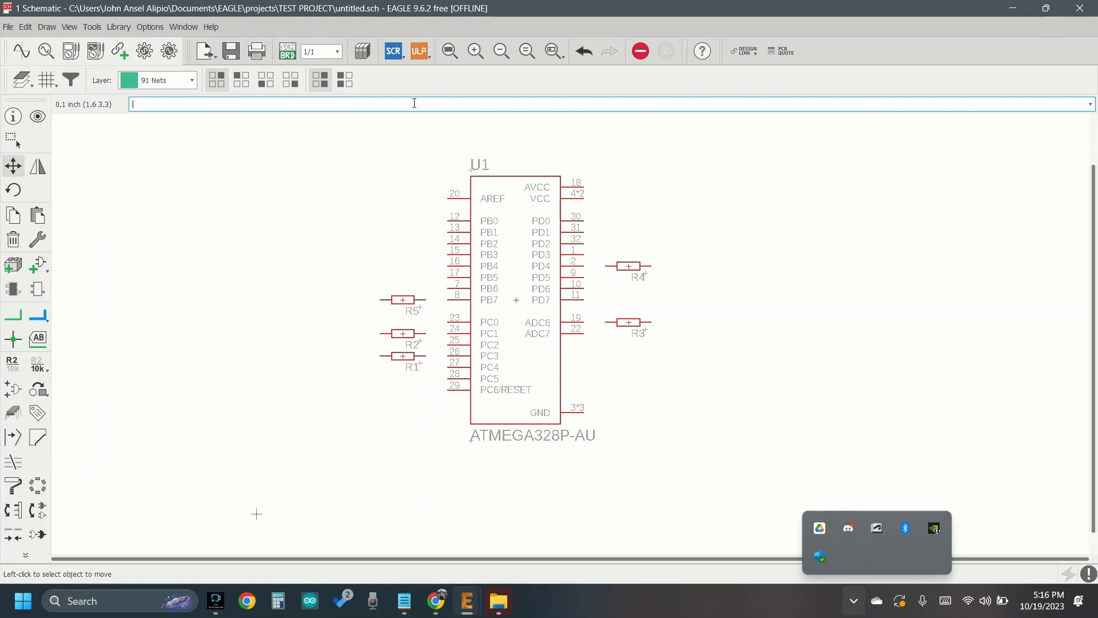
Draw nets connecting R1 to pin 29 (PC6/RESET) and R2 to pin 28 (PC5) of the ATMEGA328P-AU.
{"action": "left_click", "coordinate": [17, 316]}
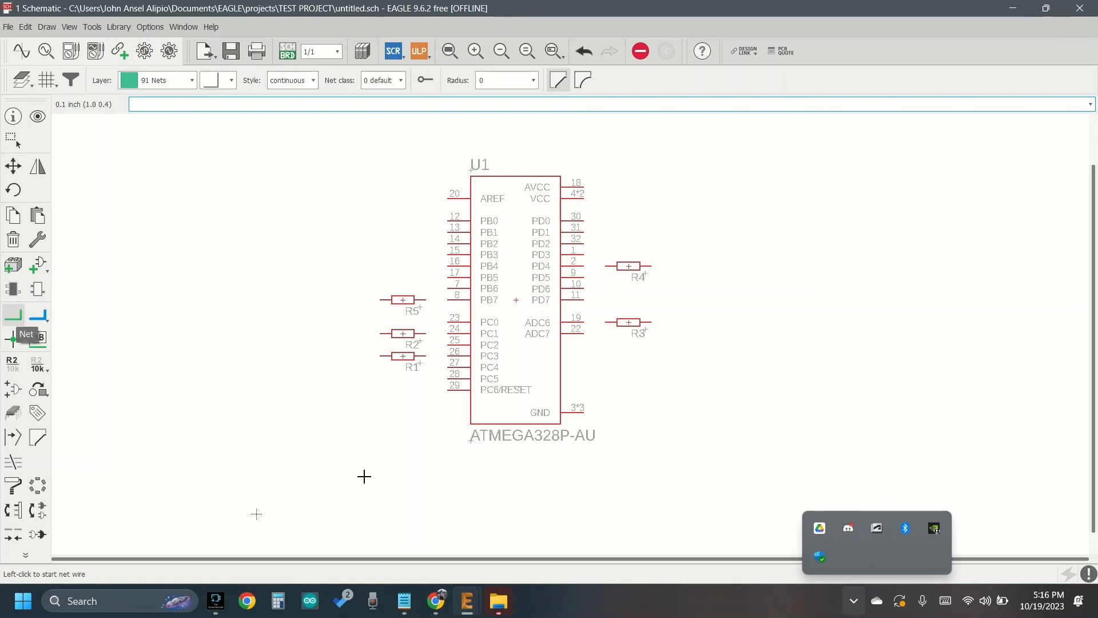
{"action": "scroll", "coordinate": [239, 454], "scroll_direction": "up", "scroll_amount": 3}
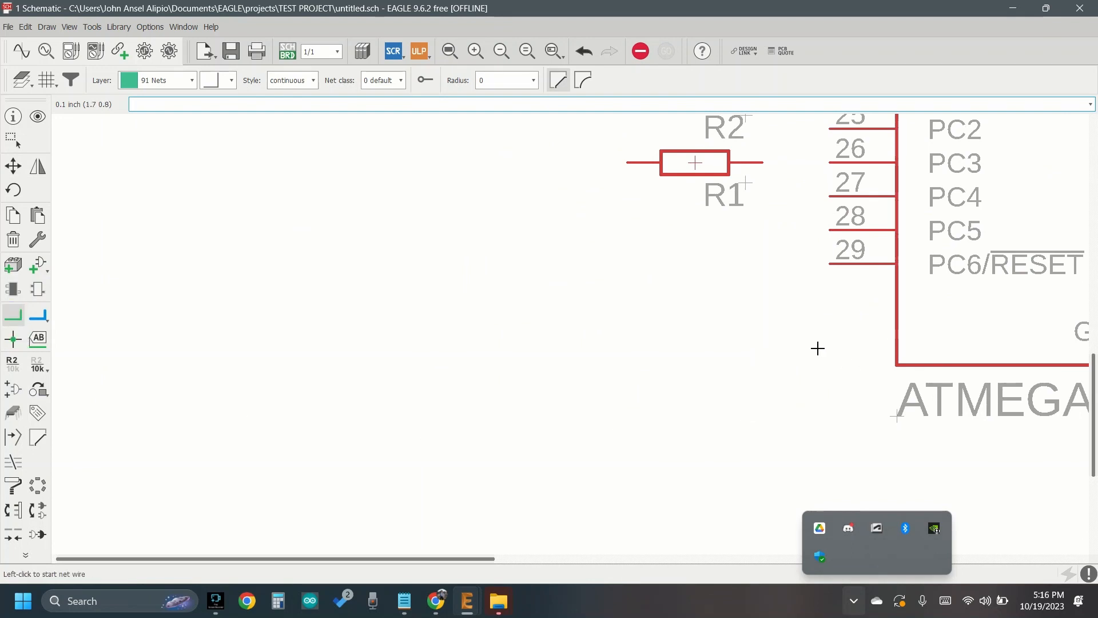
{"action": "scroll", "coordinate": [818, 348], "scroll_direction": "down", "scroll_amount": 2}
{"action": "scroll", "coordinate": [914, 238], "scroll_direction": "up", "scroll_amount": 2}
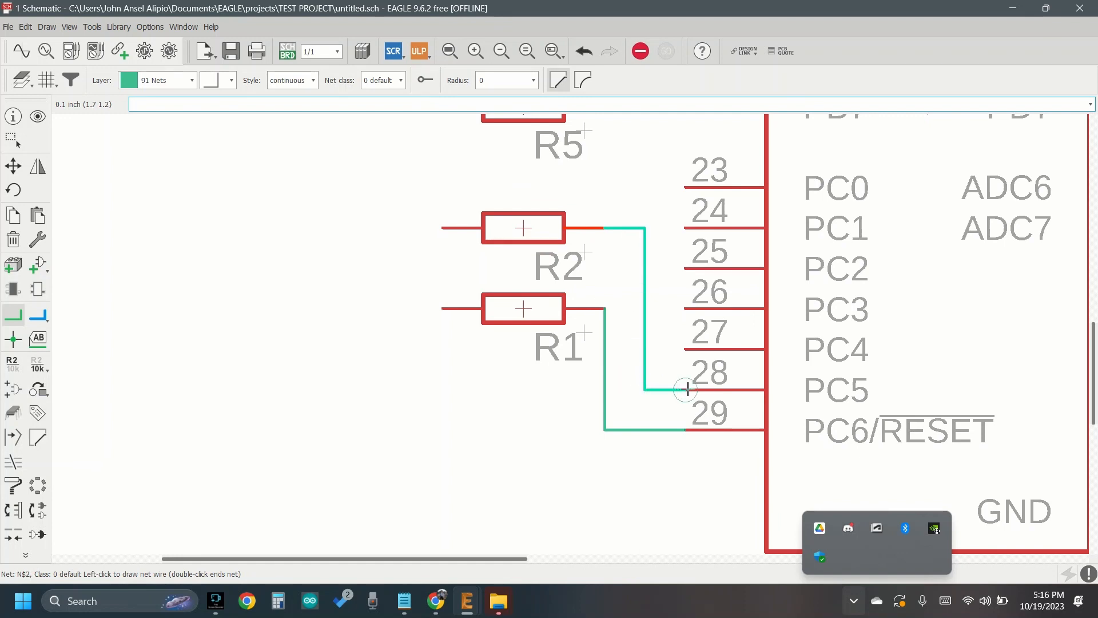
{"action": "left_click", "coordinate": [687, 389]}
{"action": "scroll", "coordinate": [687, 389], "scroll_direction": "down", "scroll_amount": 6}
{"action": "scroll", "coordinate": [613, 252], "scroll_direction": "up", "scroll_amount": 4}
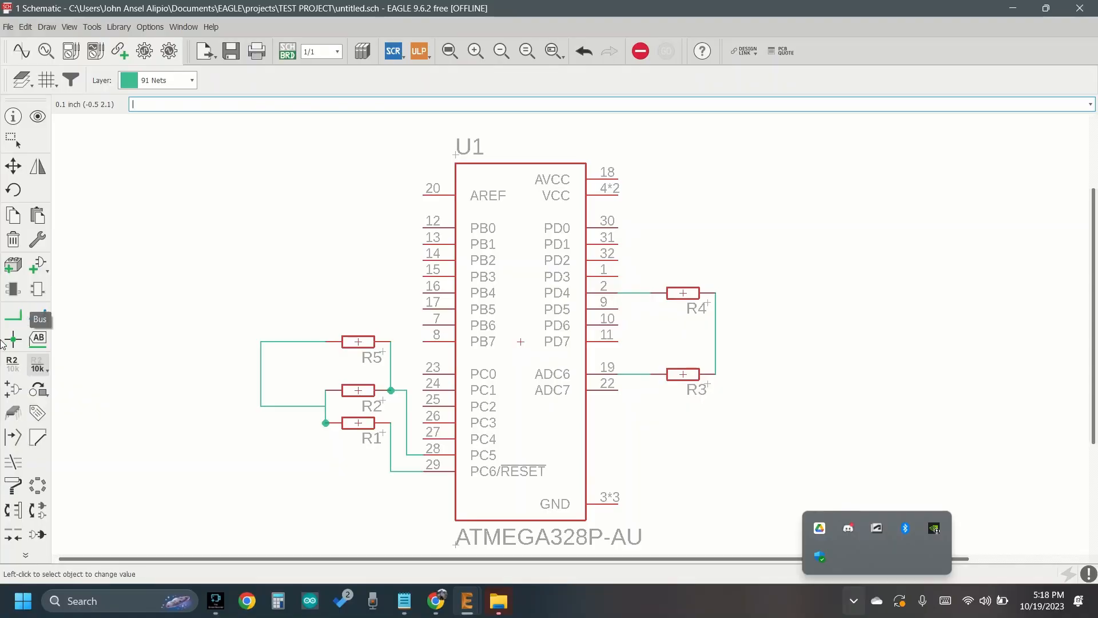
Rename resistor R1 as 123.
{"action": "left_click", "coordinate": [12, 365]}
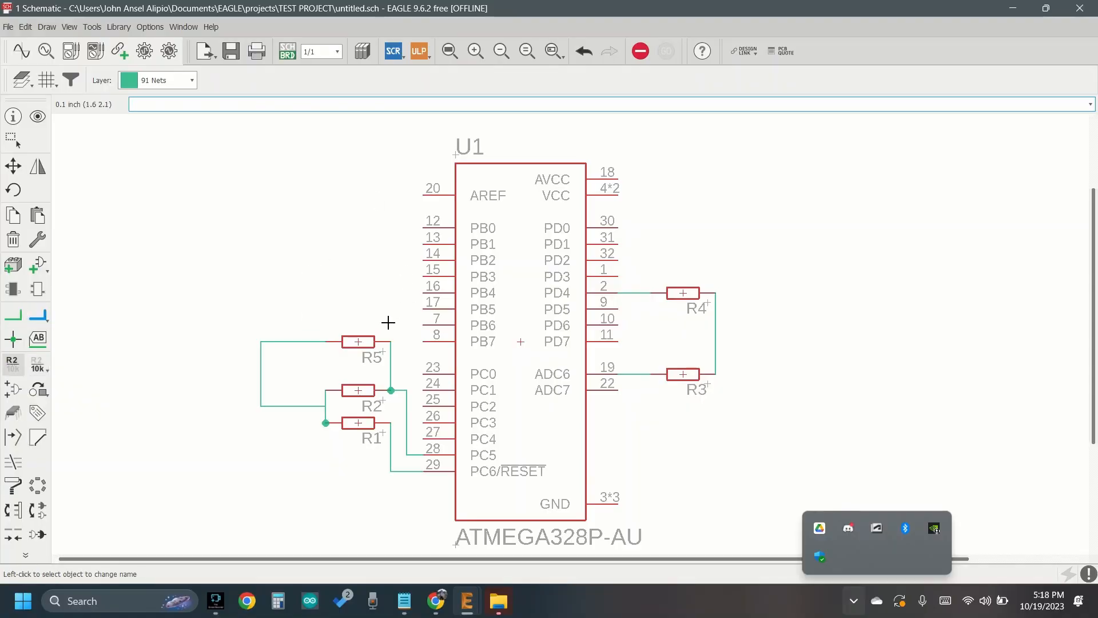
{"action": "scroll", "coordinate": [366, 335], "scroll_direction": "up", "scroll_amount": 2}
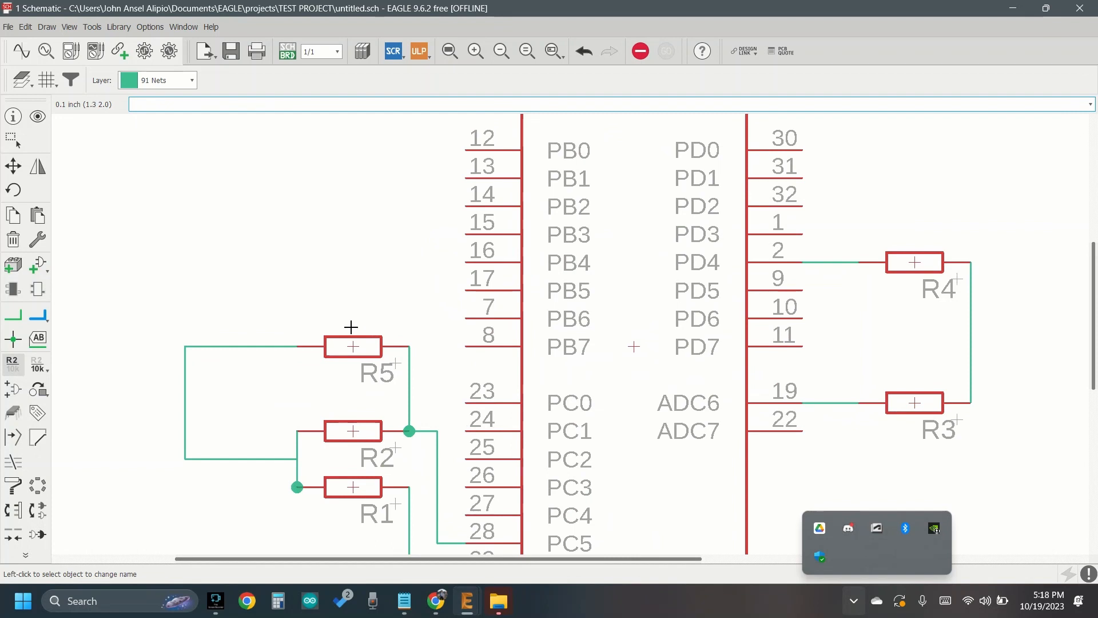
{"action": "scroll", "coordinate": [351, 326], "scroll_direction": "down", "scroll_amount": 2}
{"action": "scroll", "coordinate": [318, 444], "scroll_direction": "up", "scroll_amount": 3}
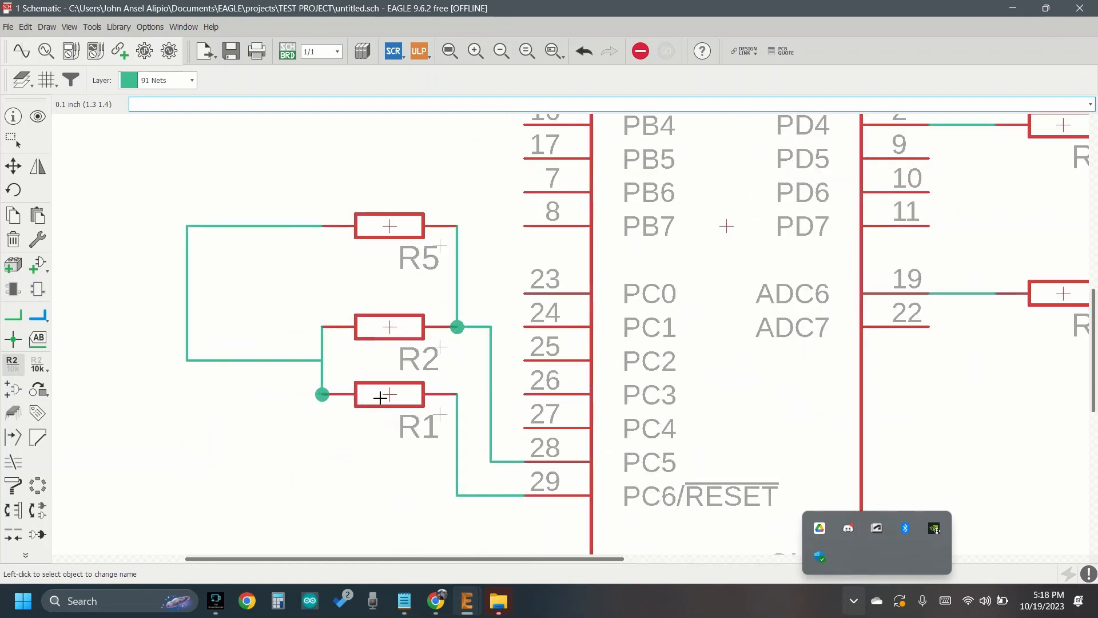
{"action": "left_click", "coordinate": [388, 395]}
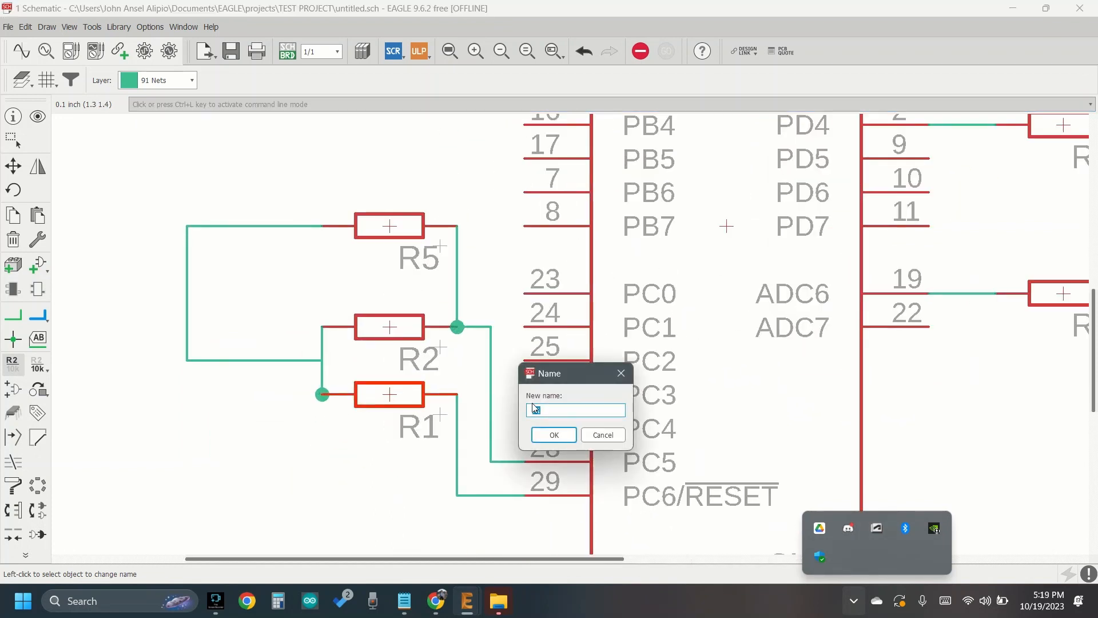
{"action": "left_click_drag", "start_coordinate": [564, 379], "coordinate": [535, 263]}
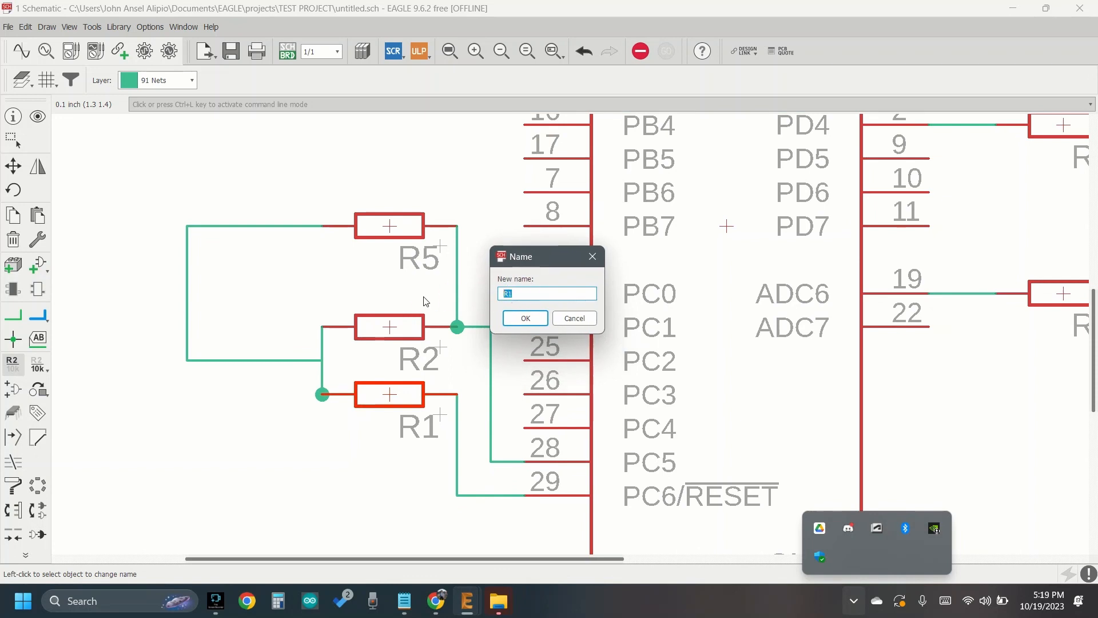
{"action": "type", "text": "123"}
{"action": "left_click", "coordinate": [525, 318]}
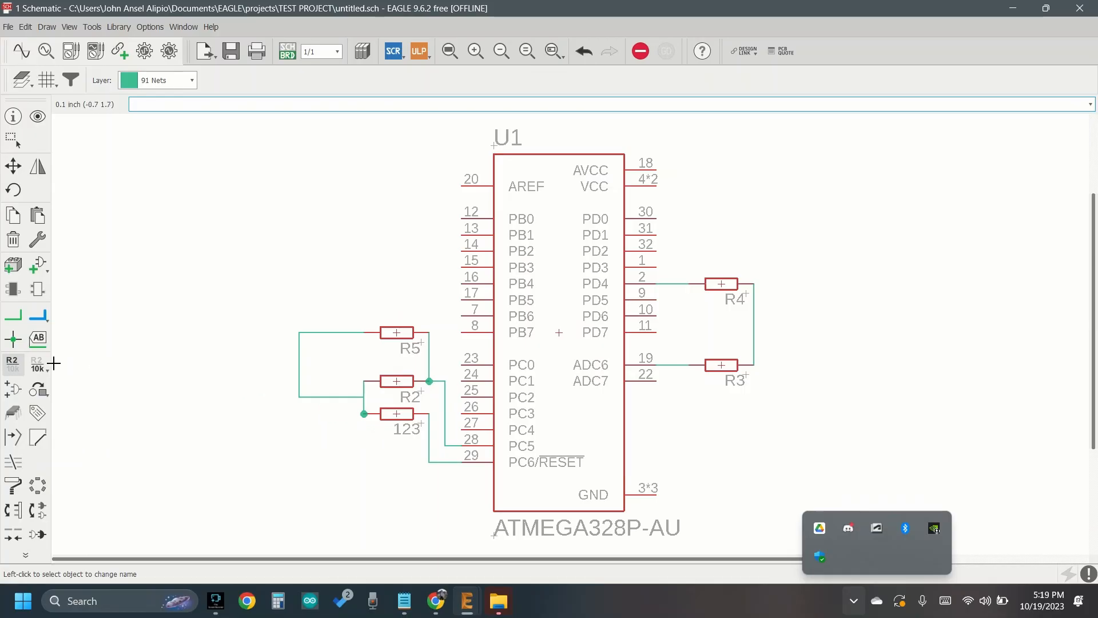
Set the value of resistor R5 to 1M.
{"action": "left_click", "coordinate": [13, 365]}
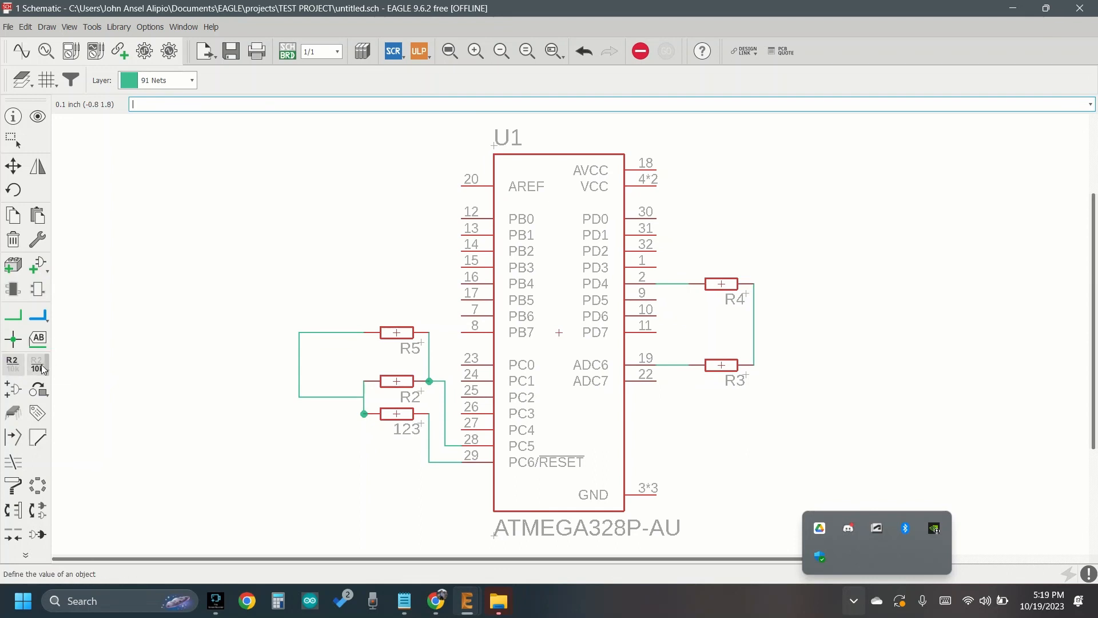
{"action": "left_click", "coordinate": [38, 365]}
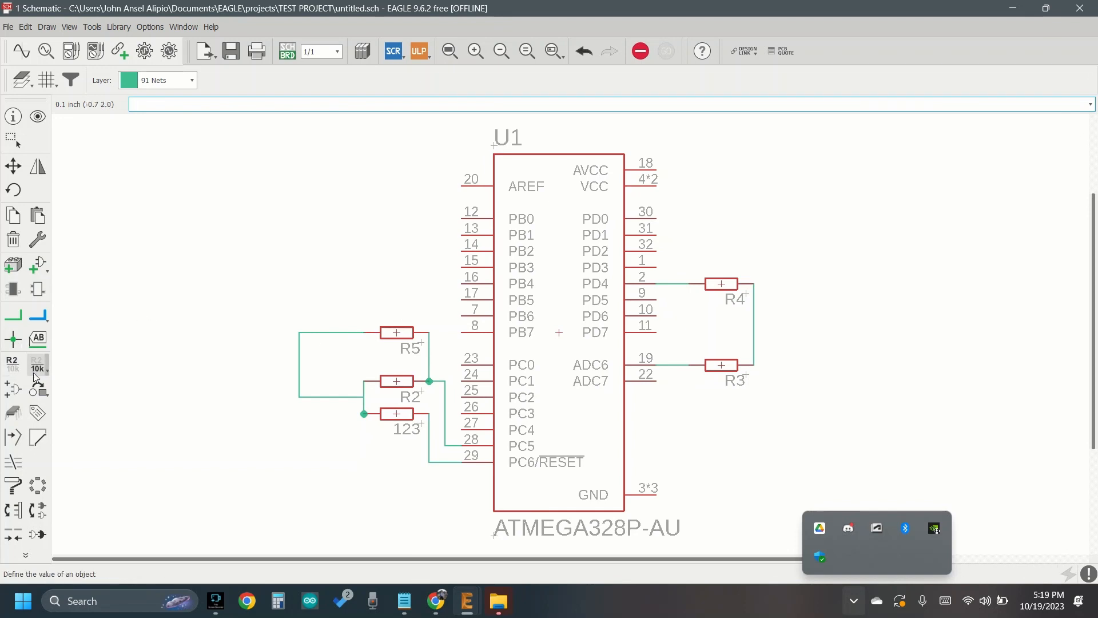
{"action": "left_click", "coordinate": [399, 334]}
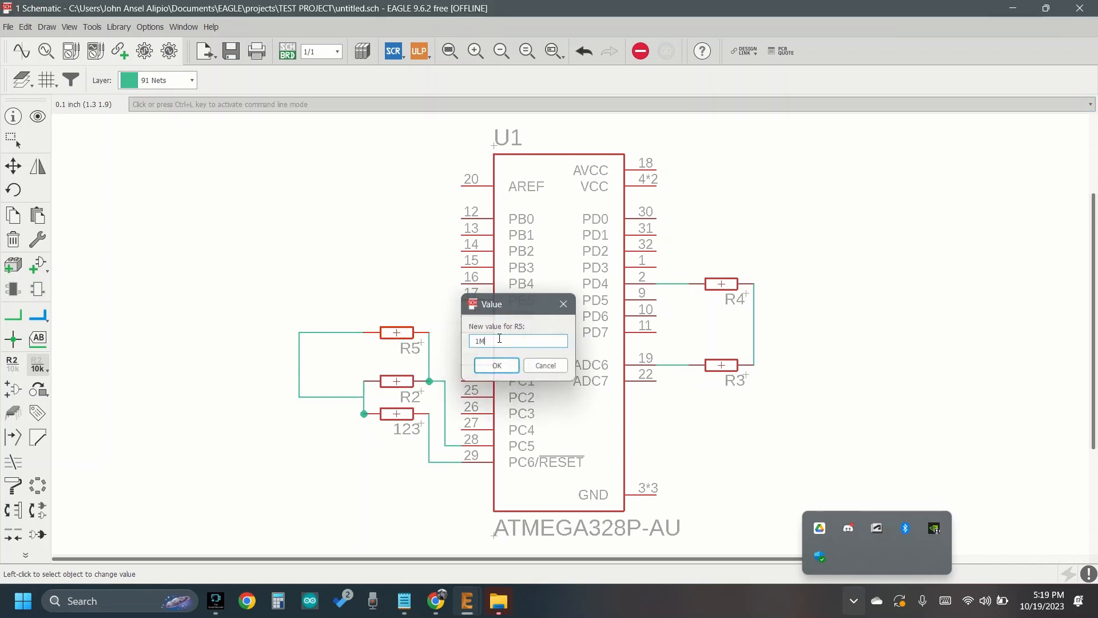
{"action": "key", "text": "Return"}
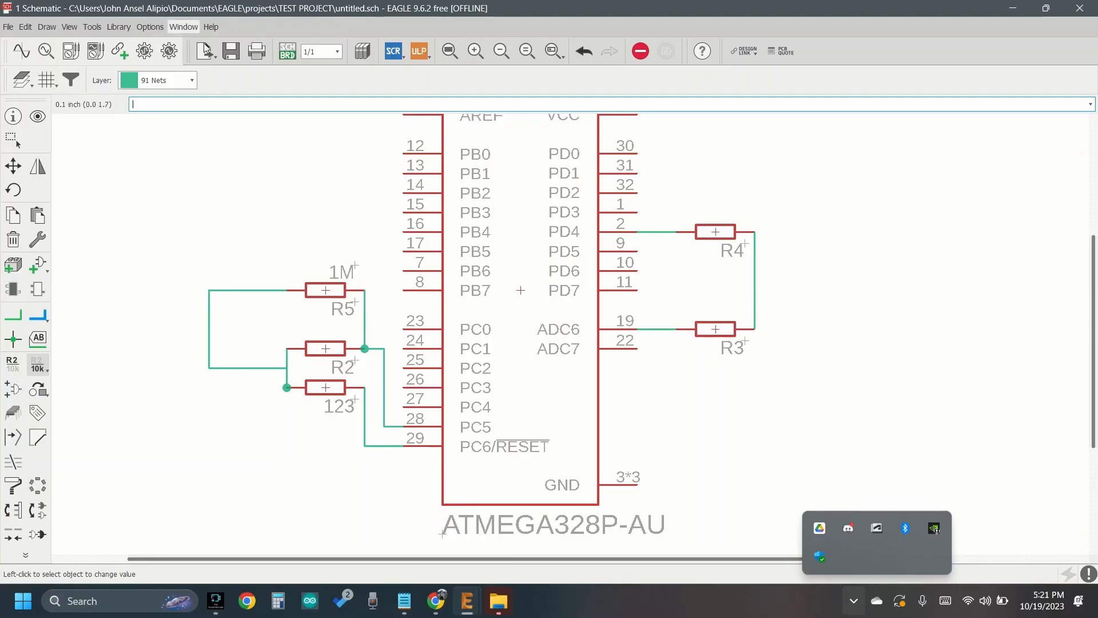
Switch to the board layout and create the missing board file from the schematic.
{"action": "left_click", "coordinate": [289, 58]}
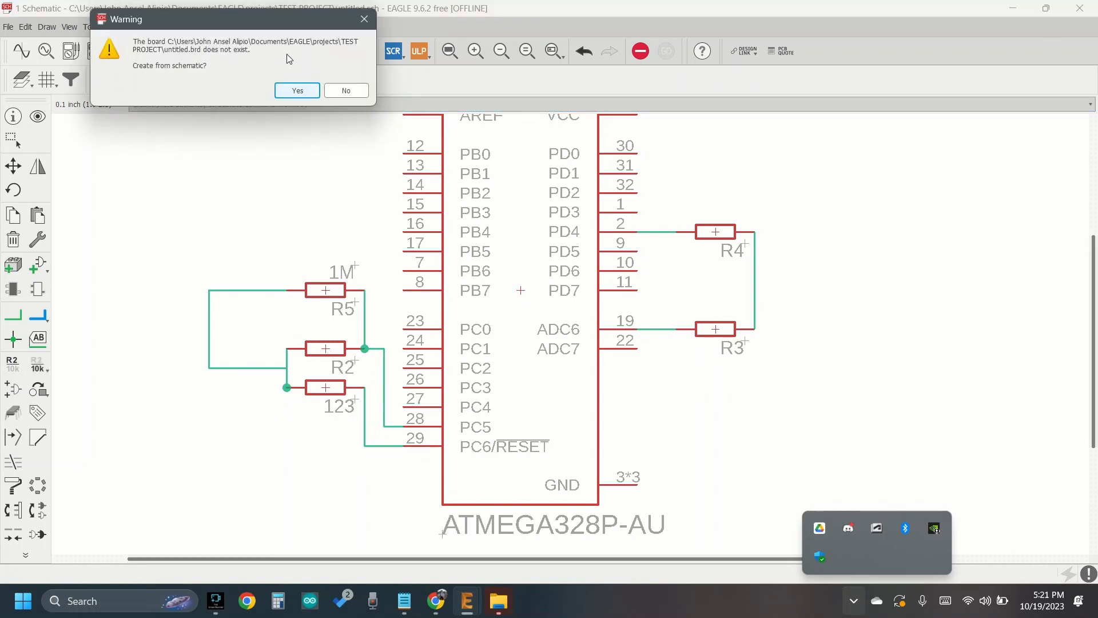
{"action": "left_click_drag", "start_coordinate": [264, 19], "coordinate": [436, 243]}
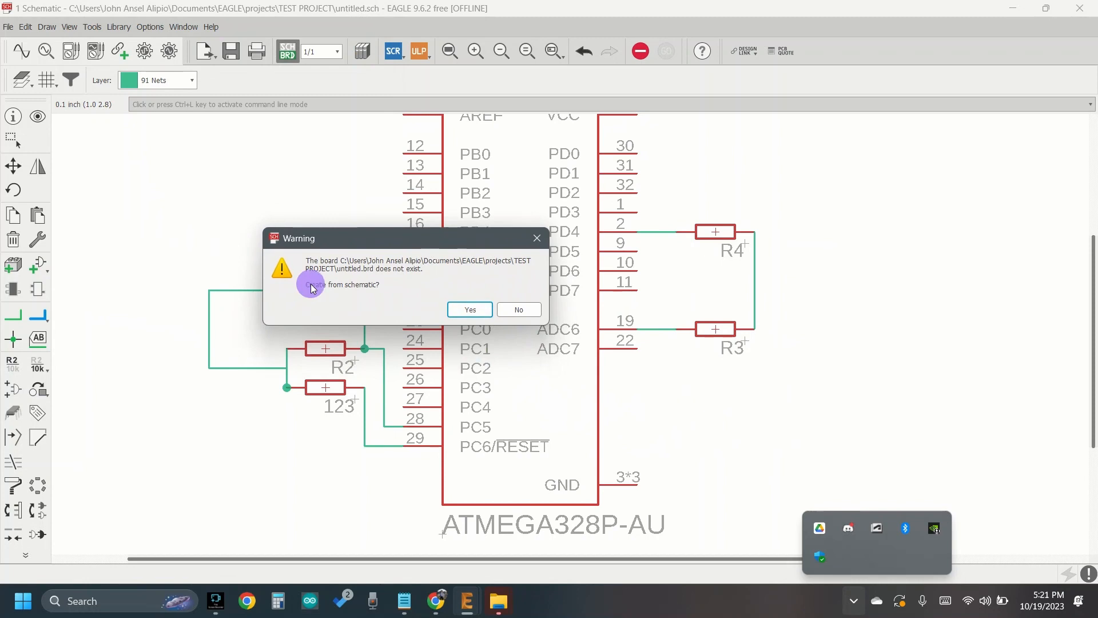
{"action": "left_click_drag", "start_coordinate": [310, 284], "coordinate": [381, 284]}
{"action": "left_click", "coordinate": [469, 314]}
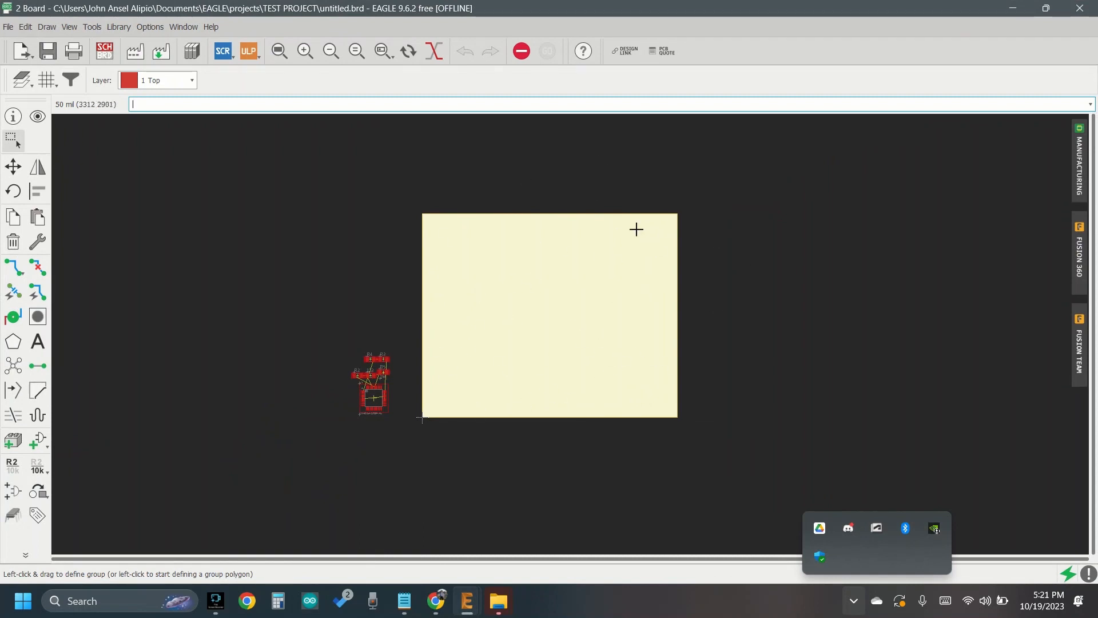
Move the ATMEGA328P-AU from outside the outline onto the board, near its lower-left corner.
{"action": "scroll", "coordinate": [368, 425], "scroll_direction": "up", "scroll_amount": 4}
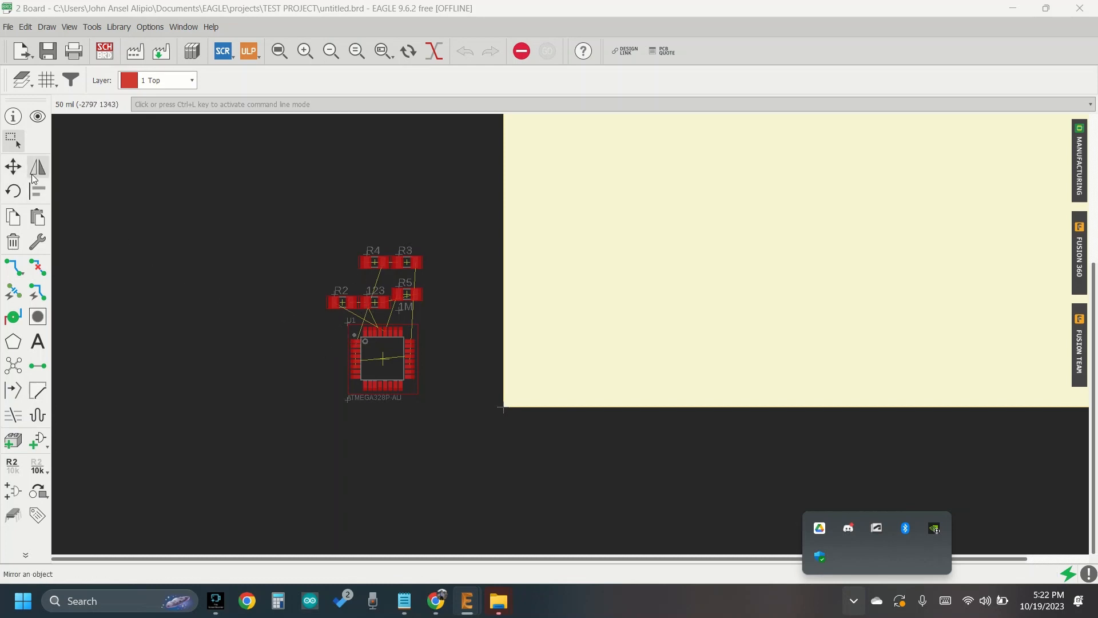
{"action": "left_click", "coordinate": [13, 166]}
{"action": "left_click", "coordinate": [386, 359]}
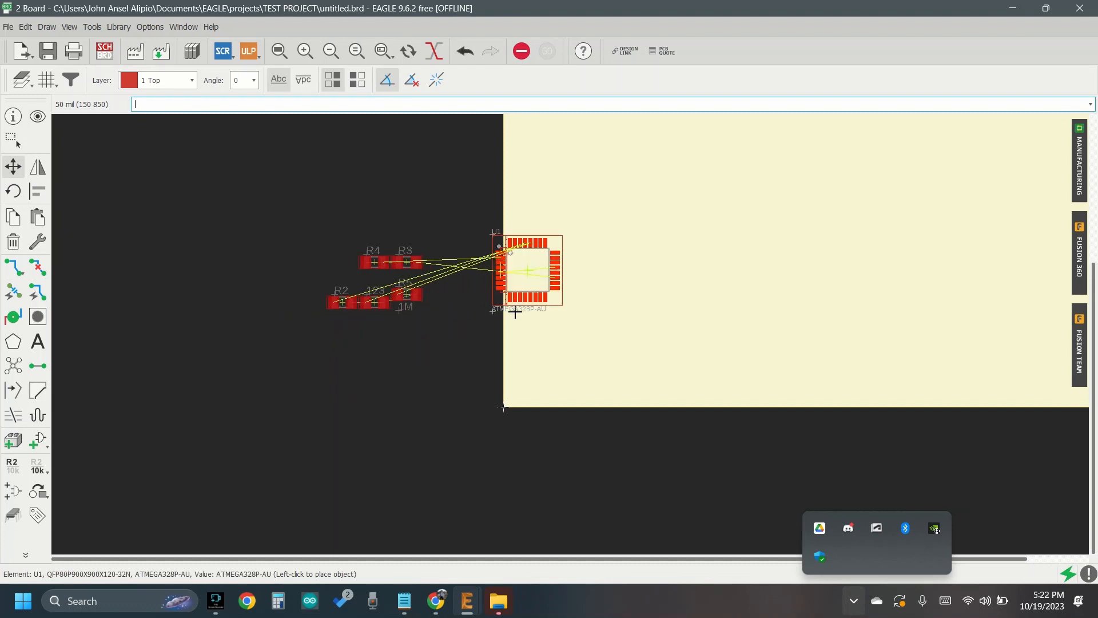
{"action": "left_click", "coordinate": [606, 298]}
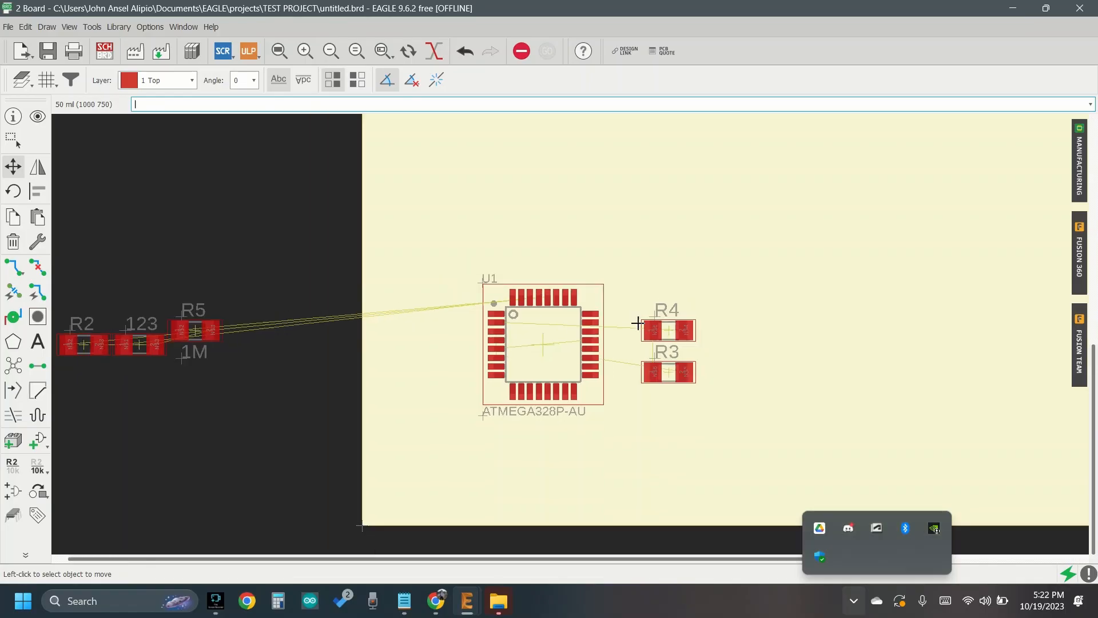
Move resistor R5 above the ATMEGA328P-AU and rotate it vertically so its N$2 pad faces the chip.
{"action": "scroll", "coordinate": [638, 324], "scroll_direction": "down", "scroll_amount": 2}
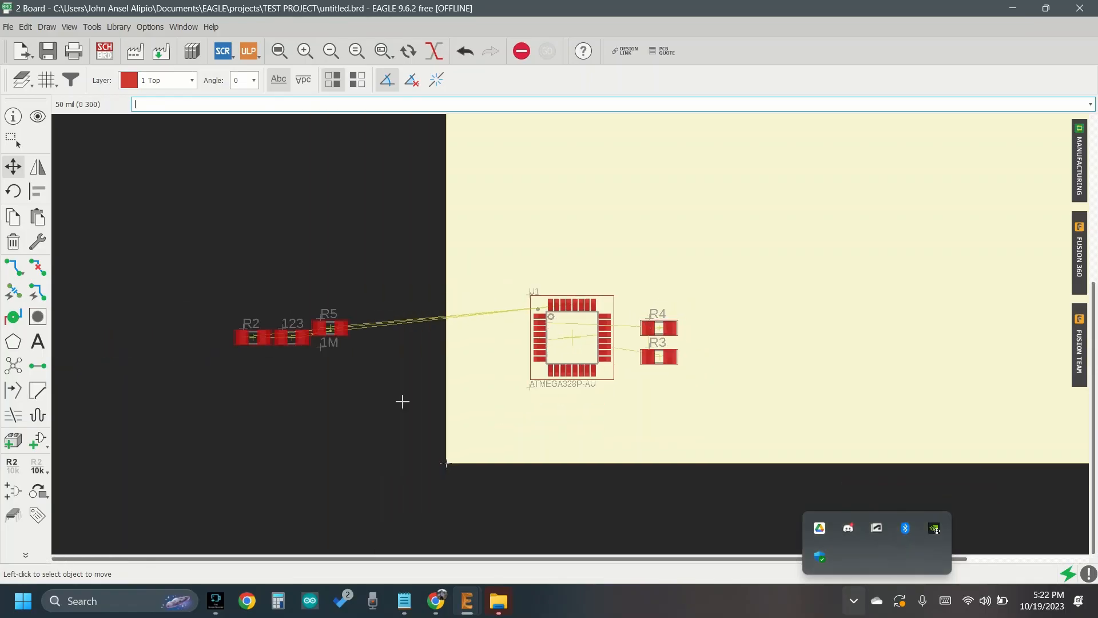
{"action": "left_click", "coordinate": [10, 175]}
{"action": "scroll", "coordinate": [360, 273], "scroll_direction": "up", "scroll_amount": 2}
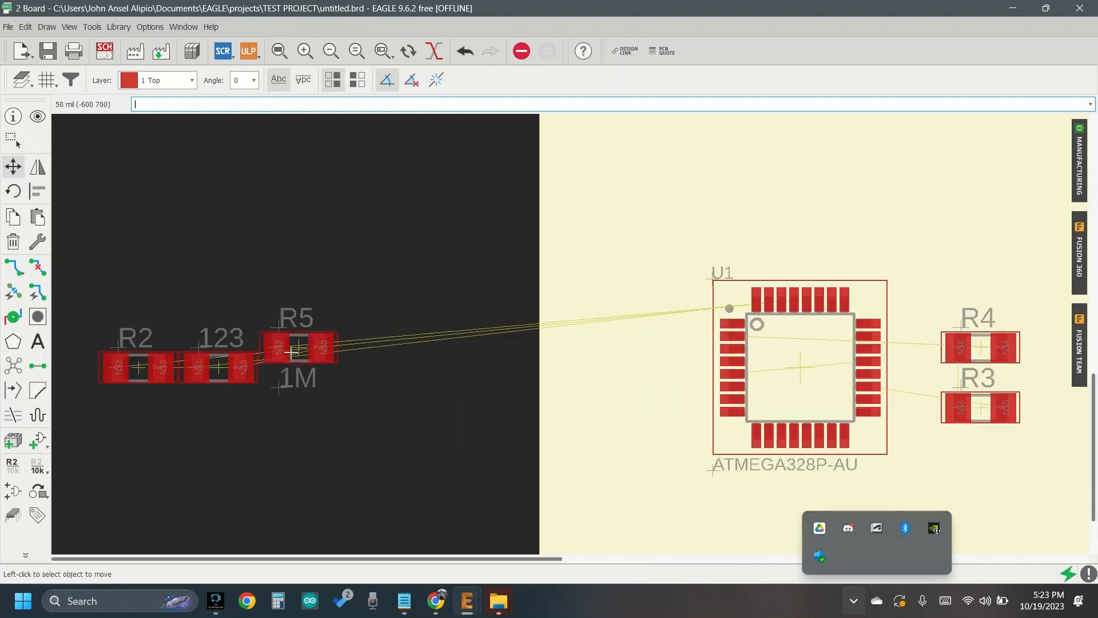
{"action": "left_click", "coordinate": [297, 346]}
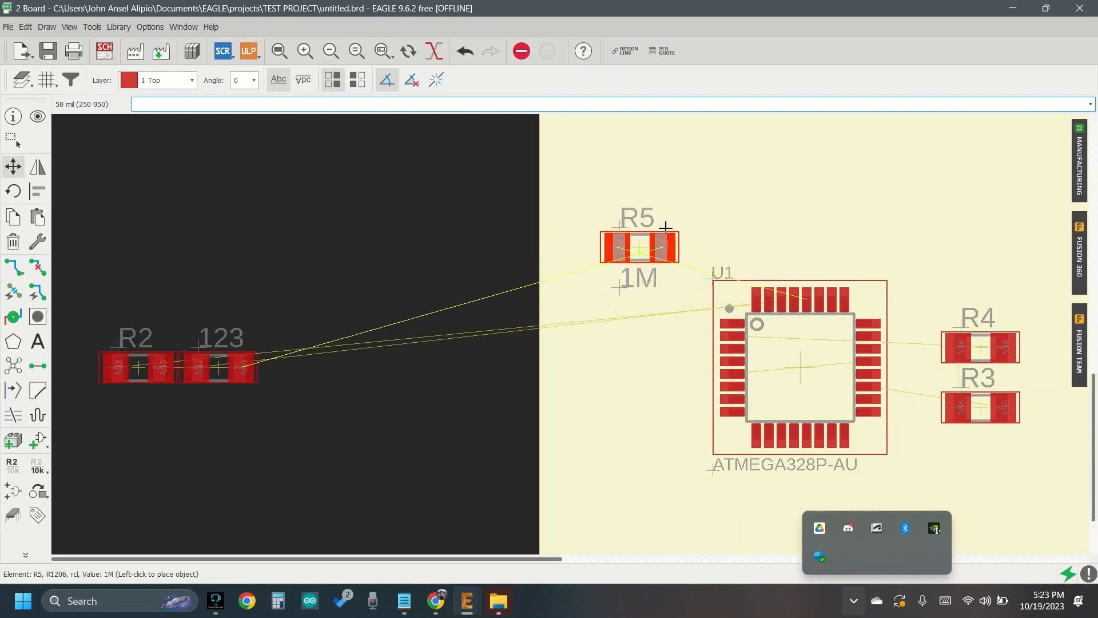
{"action": "right_click", "coordinate": [715, 202]}
{"action": "right_click", "coordinate": [715, 202]}
{"action": "right_click", "coordinate": [715, 202]}
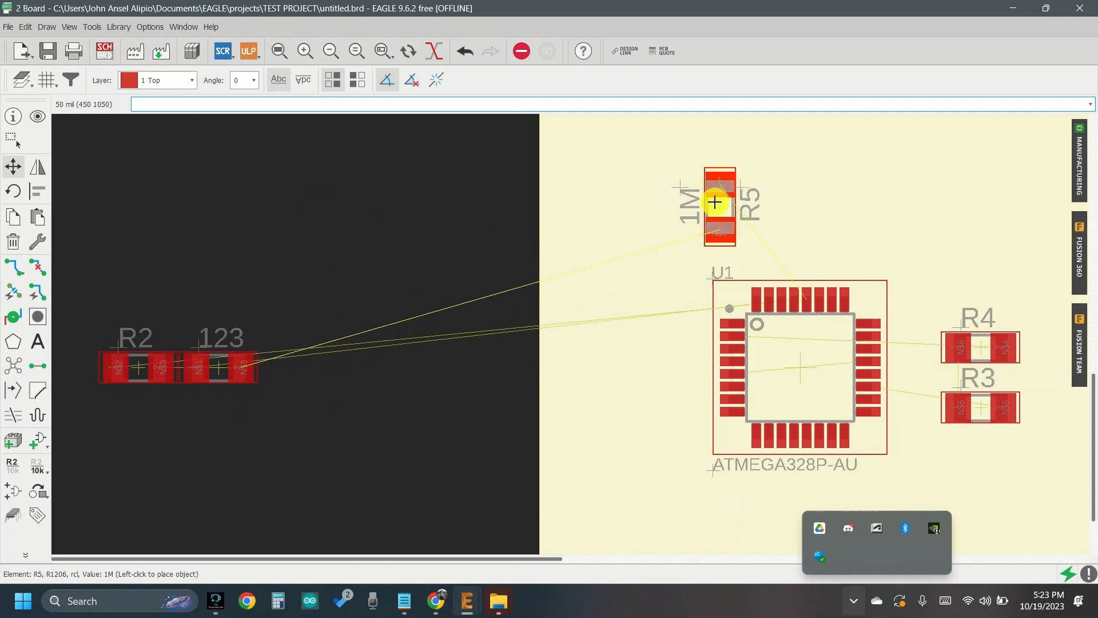
{"action": "right_click", "coordinate": [715, 202]}
{"action": "right_click", "coordinate": [715, 202]}
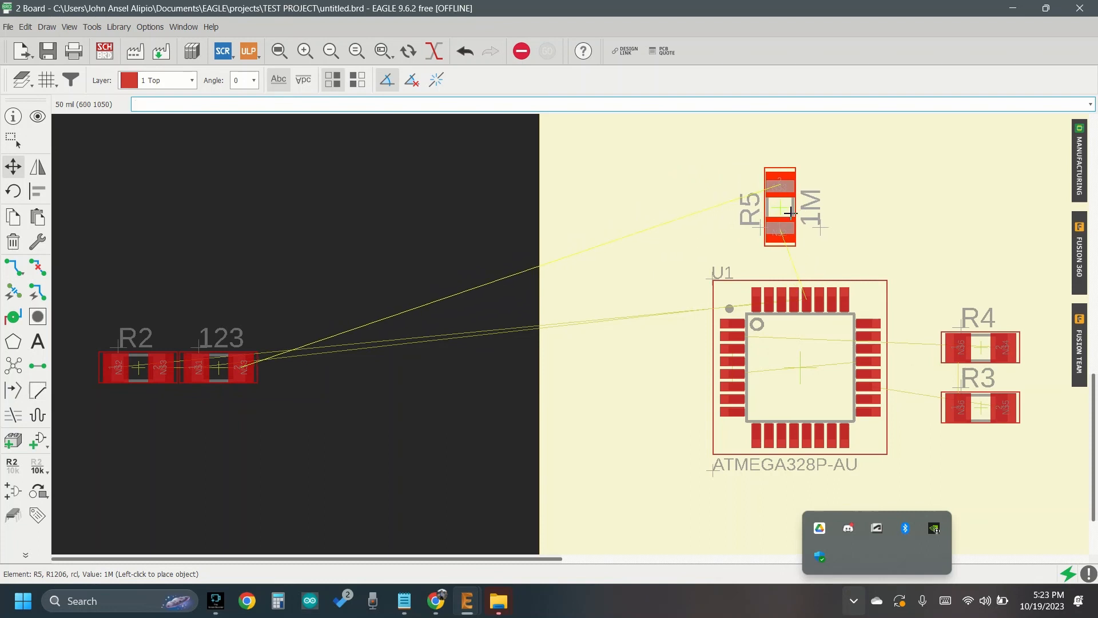
{"action": "left_click", "coordinate": [806, 213]}
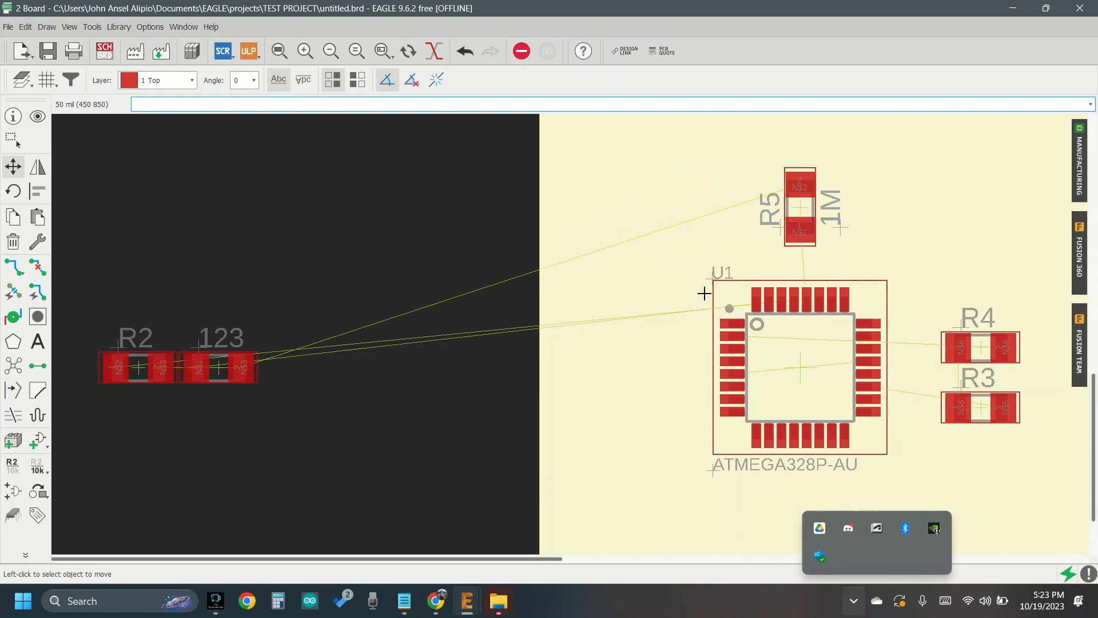
Move resistor 123 onto the board just left of R5, rotated vertically with its N$1 pad facing the chip.
{"action": "left_click", "coordinate": [236, 370]}
{"action": "right_click", "coordinate": [632, 171]}
{"action": "right_click", "coordinate": [631, 173]}
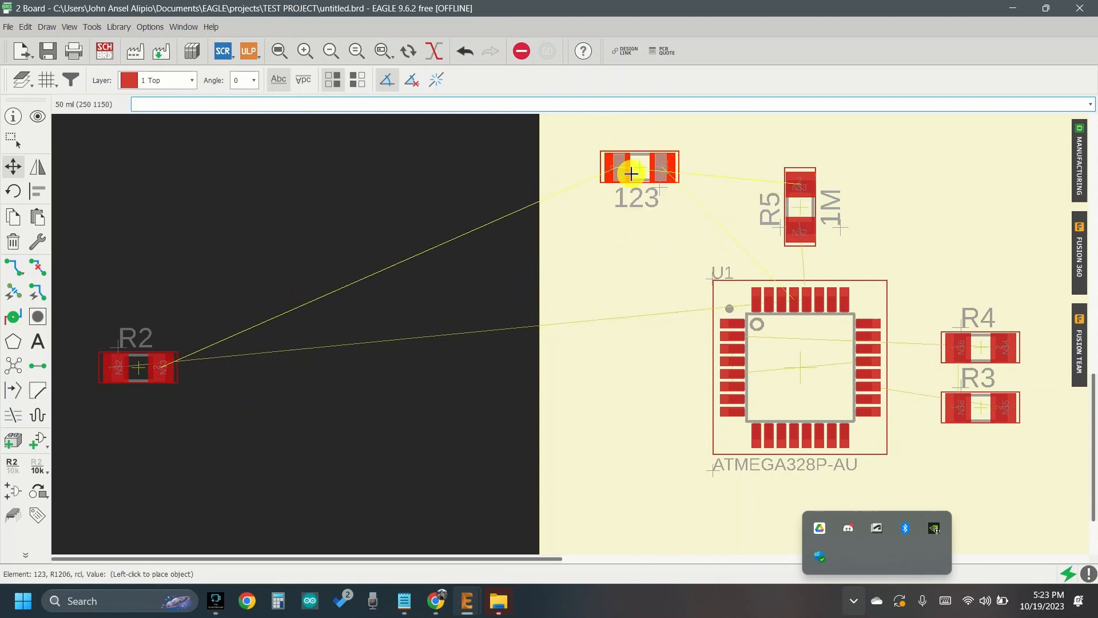
{"action": "right_click", "coordinate": [631, 173]}
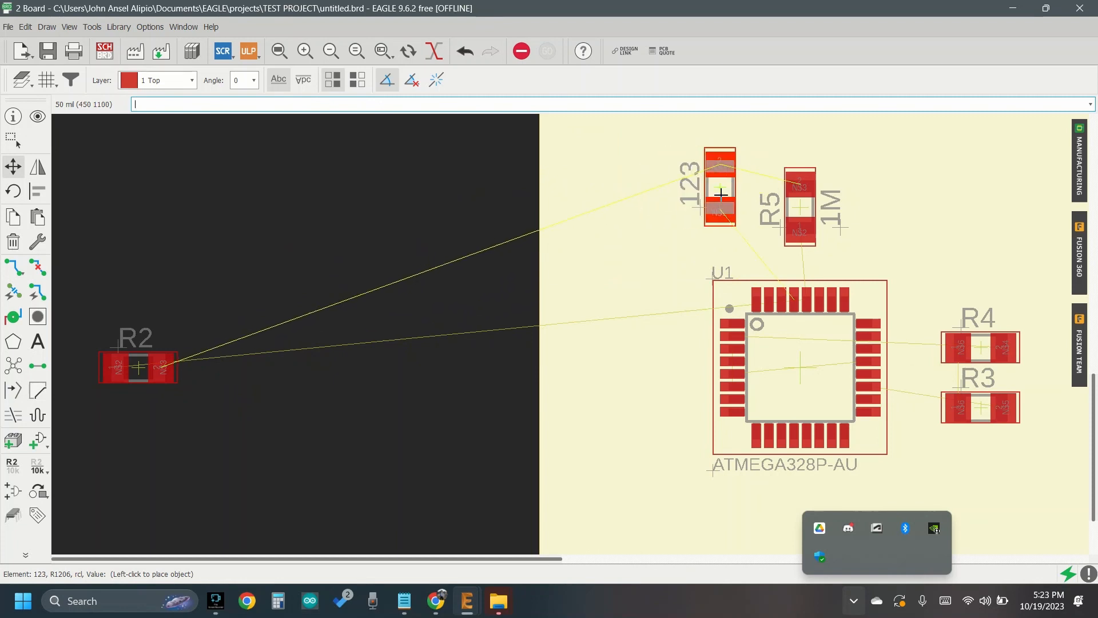
{"action": "left_click", "coordinate": [754, 199]}
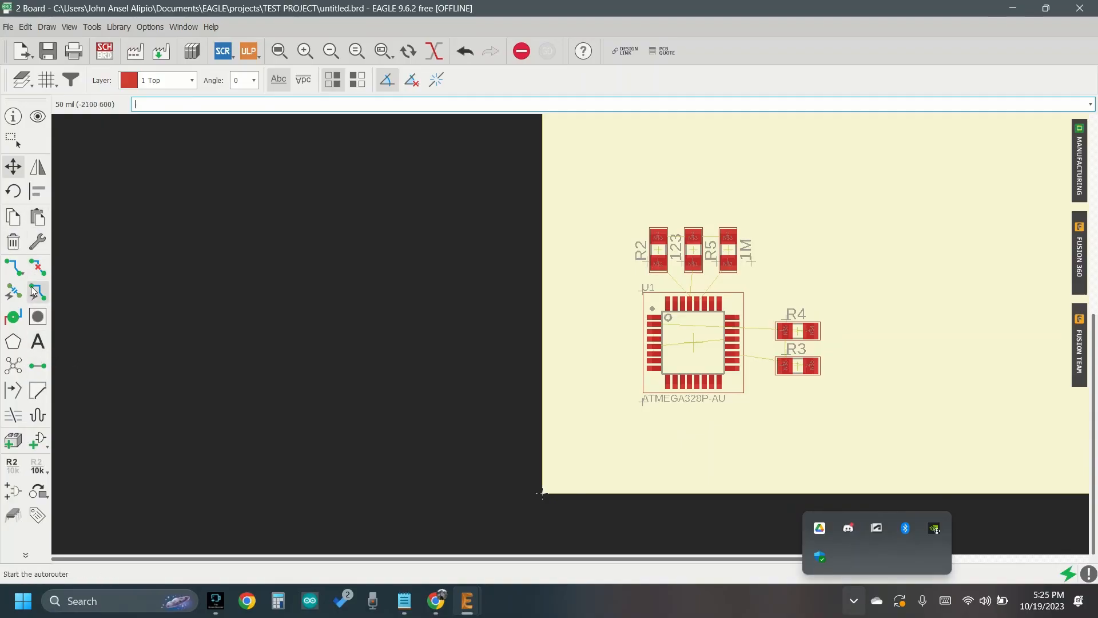
Autoroute the board with Low effort and automatic preferred directions, and accept the TopRouter variant.
{"action": "left_click", "coordinate": [32, 298]}
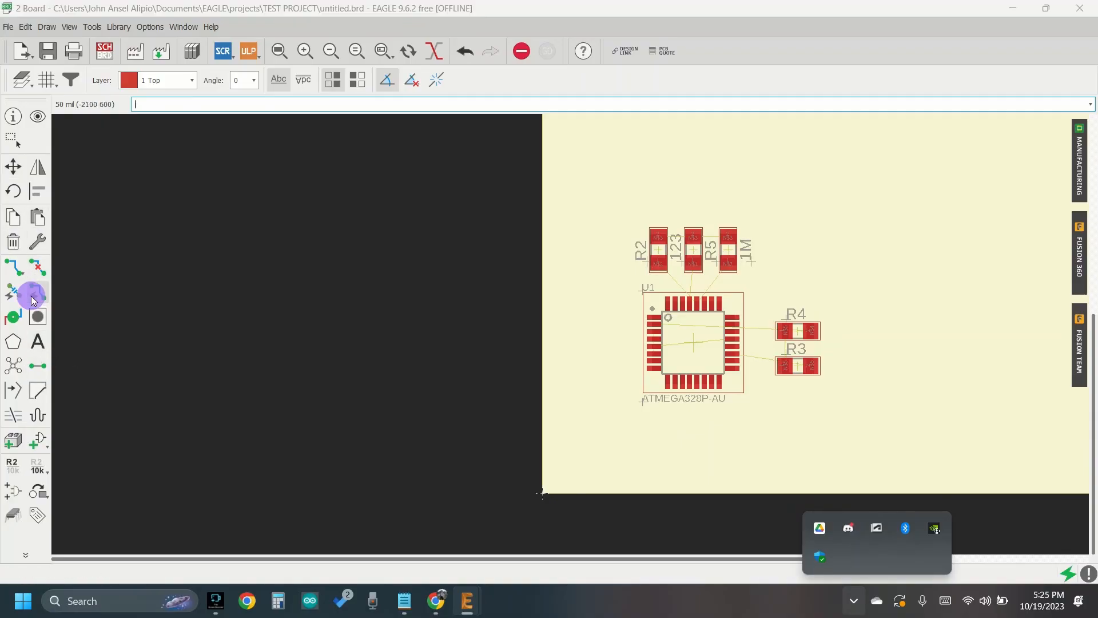
{"action": "left_click_drag", "start_coordinate": [120, 212], "coordinate": [278, 236]}
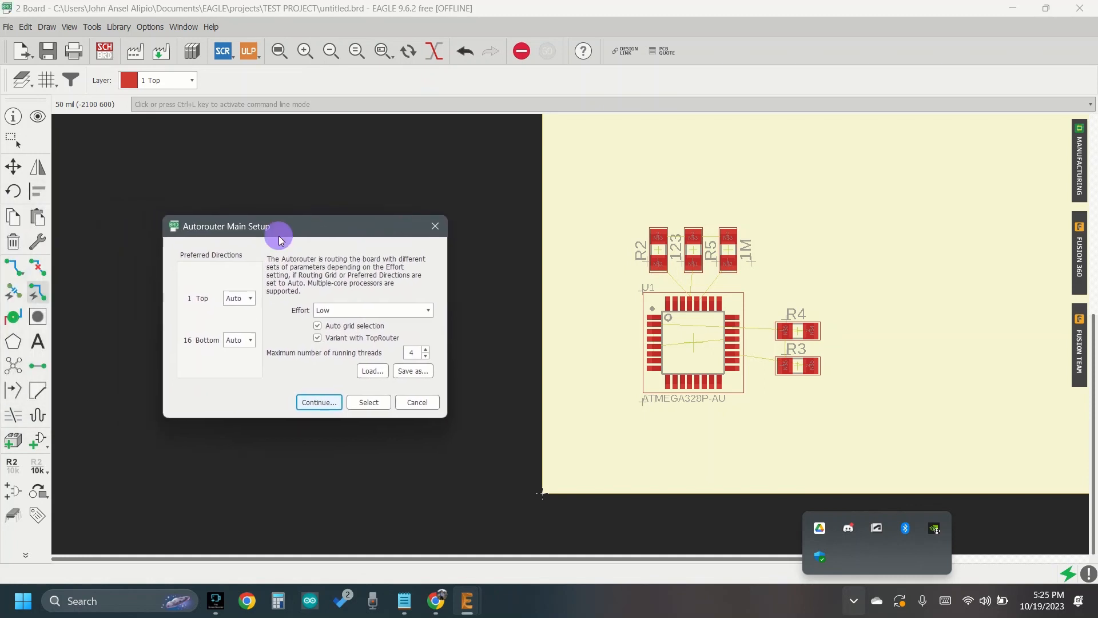
{"action": "left_click", "coordinate": [318, 401]}
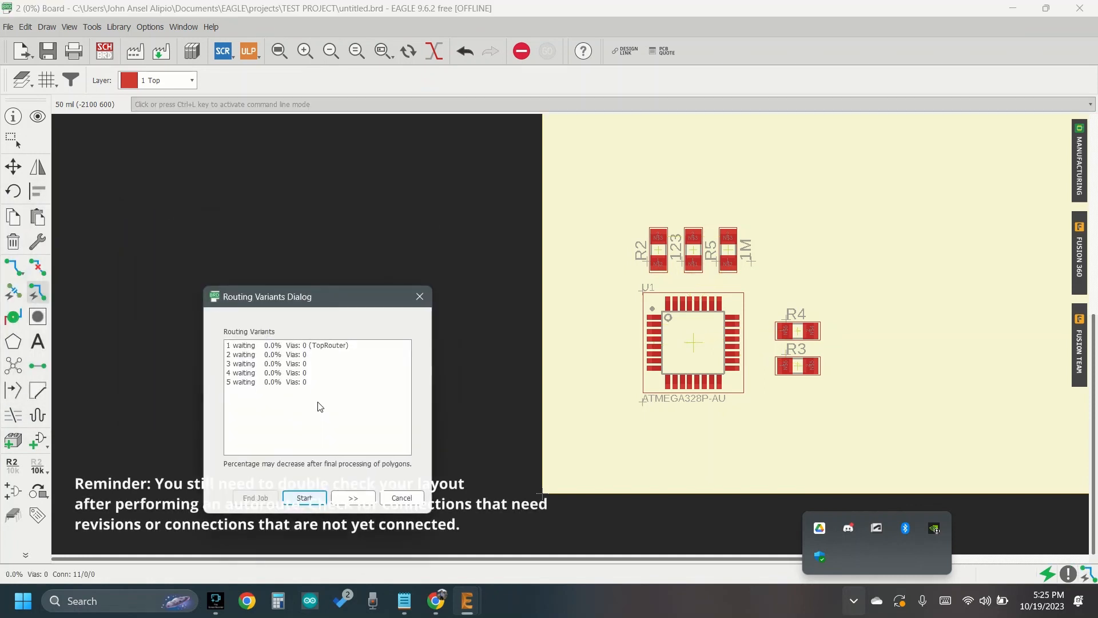
{"action": "left_click_drag", "start_coordinate": [307, 307], "coordinate": [295, 262]}
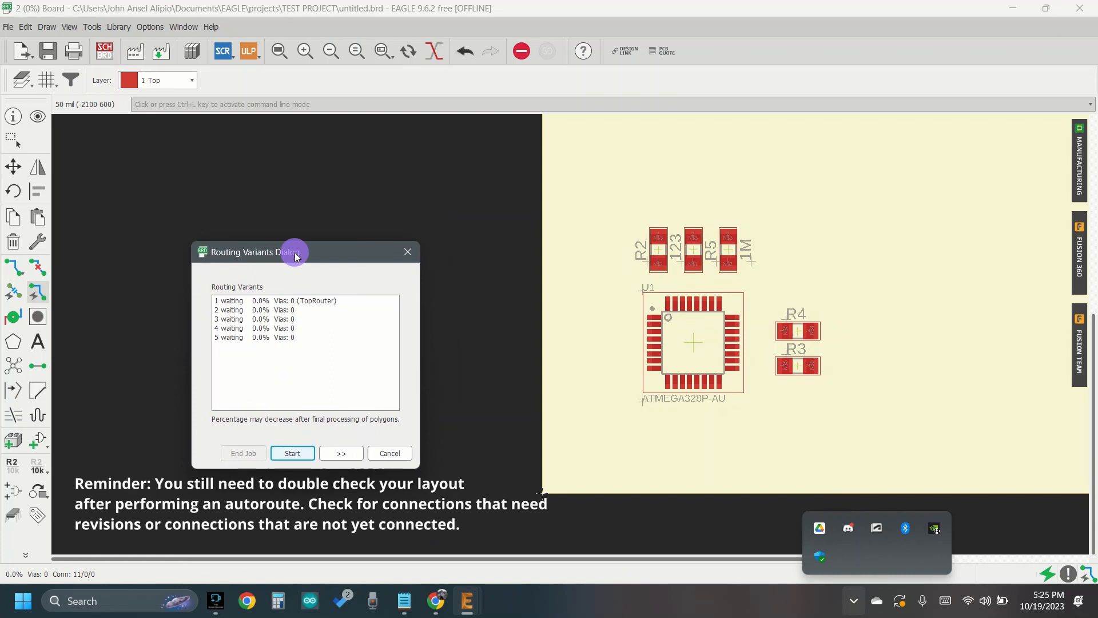
{"action": "left_click", "coordinate": [292, 453]}
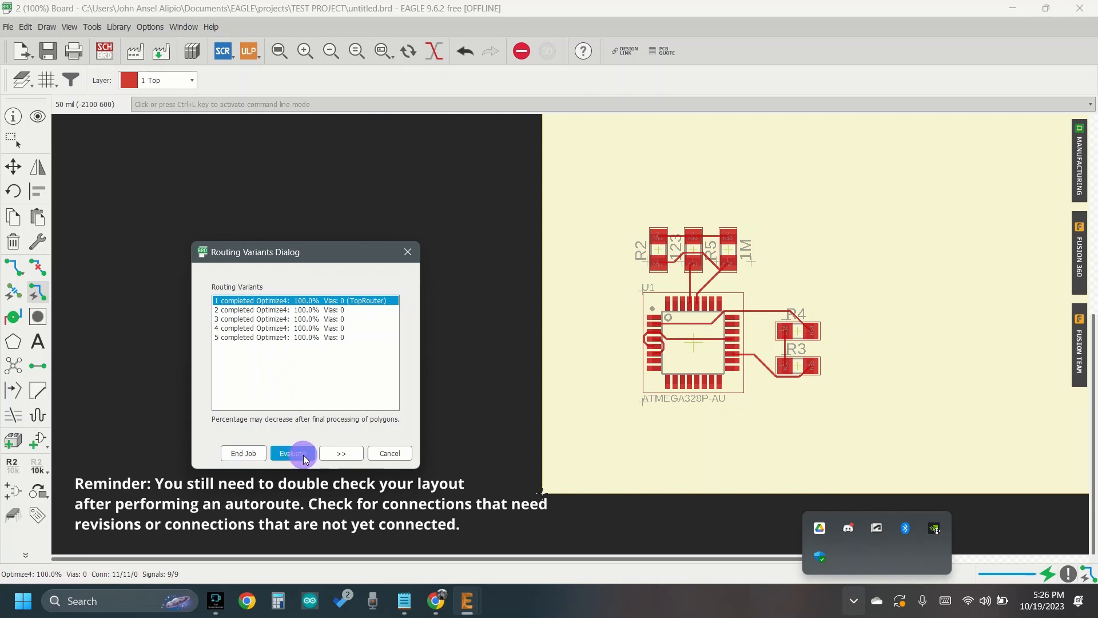
{"action": "left_click", "coordinate": [258, 455]}
{"action": "scroll", "coordinate": [812, 315], "scroll_direction": "down", "scroll_amount": 1}
{"action": "scroll", "coordinate": [867, 292], "scroll_direction": "up", "scroll_amount": 1}
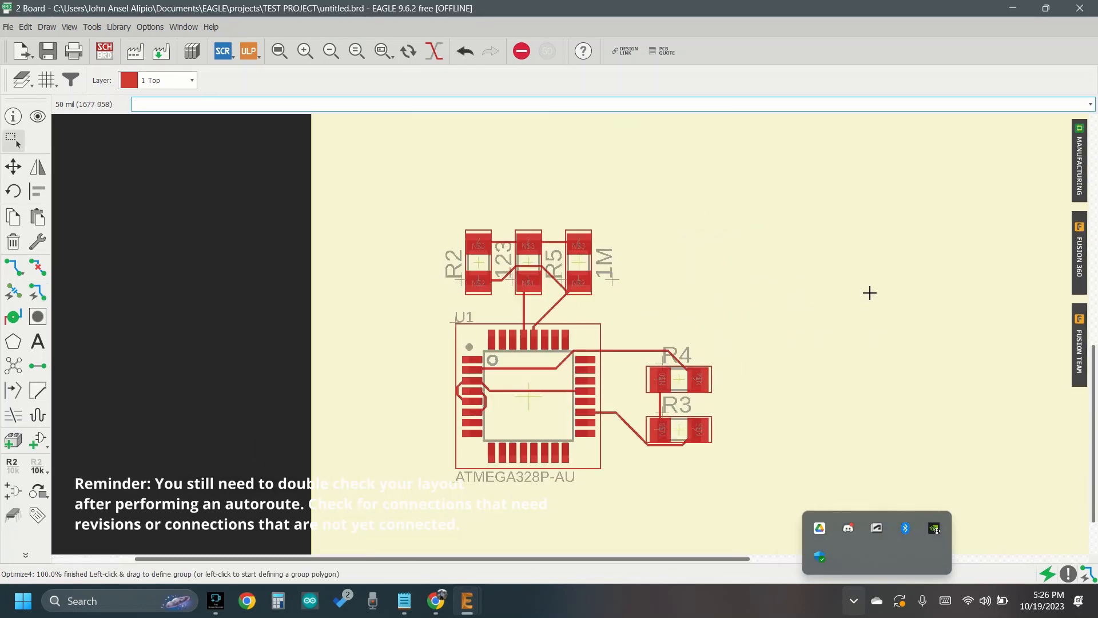
{"action": "scroll", "coordinate": [663, 358], "scroll_direction": "up", "scroll_amount": 2}
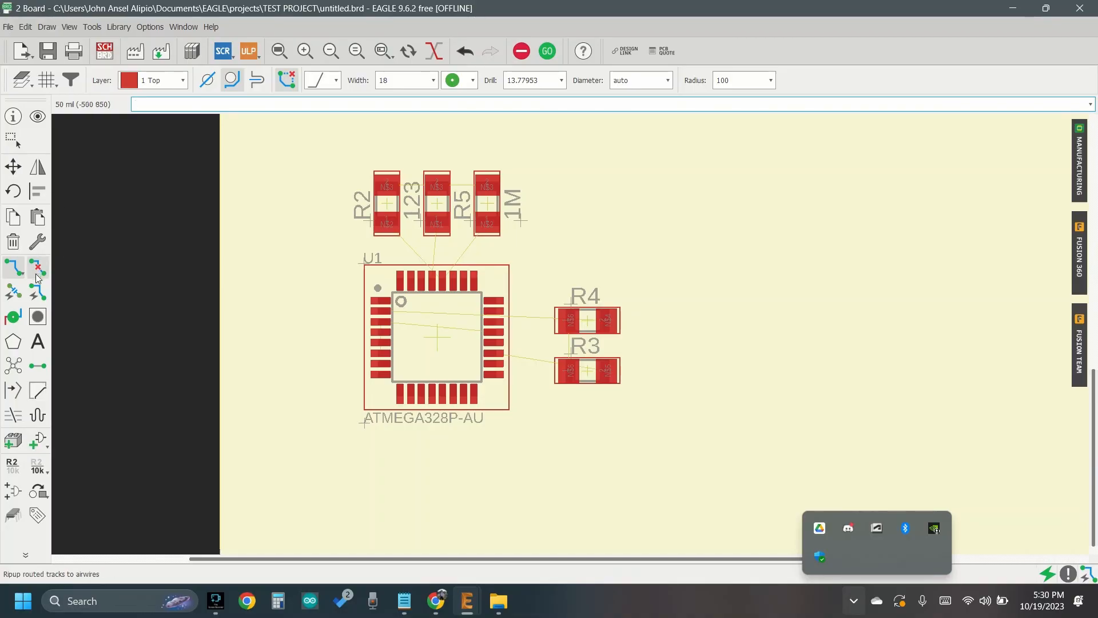
Set up manual routing on the 1 Top layer with a trace width of 20.
{"action": "left_click", "coordinate": [12, 272]}
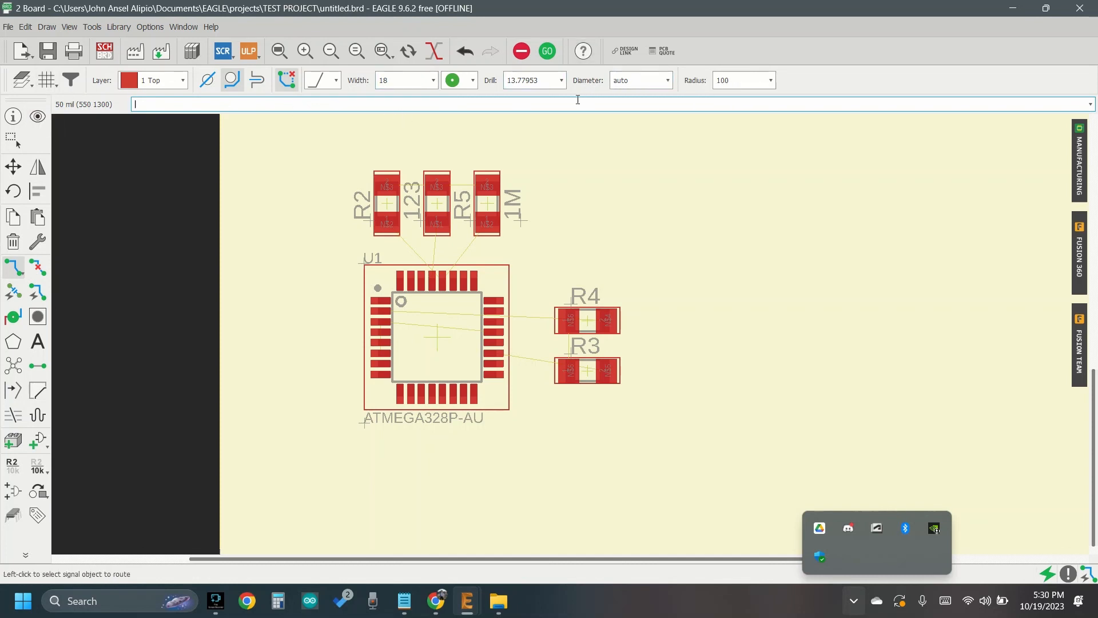
{"action": "left_click", "coordinate": [335, 85]}
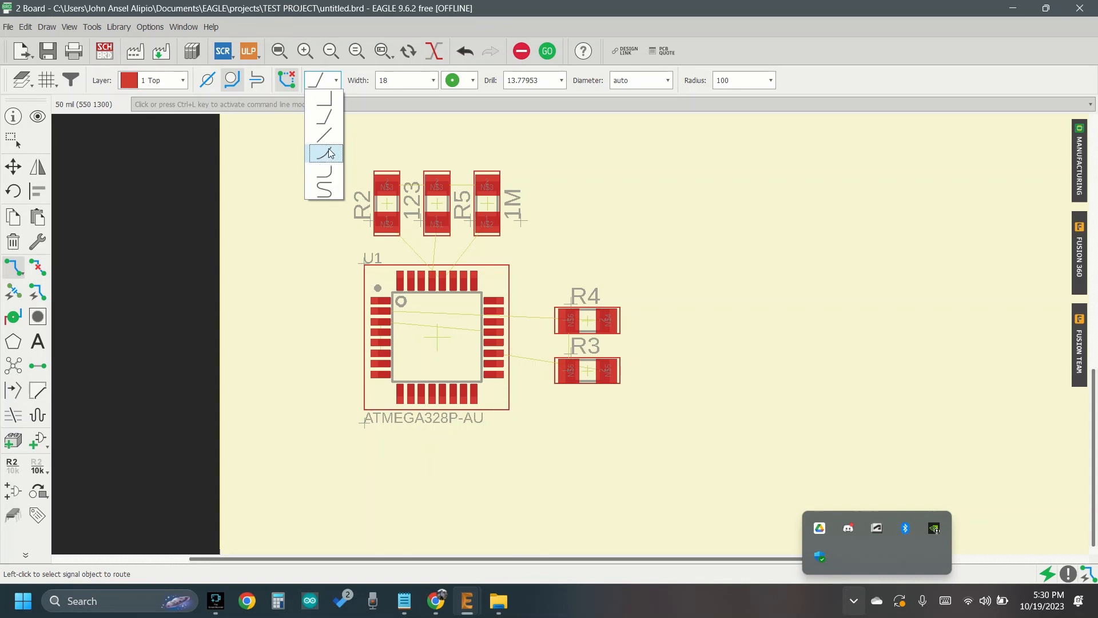
{"action": "left_click", "coordinate": [394, 15]}
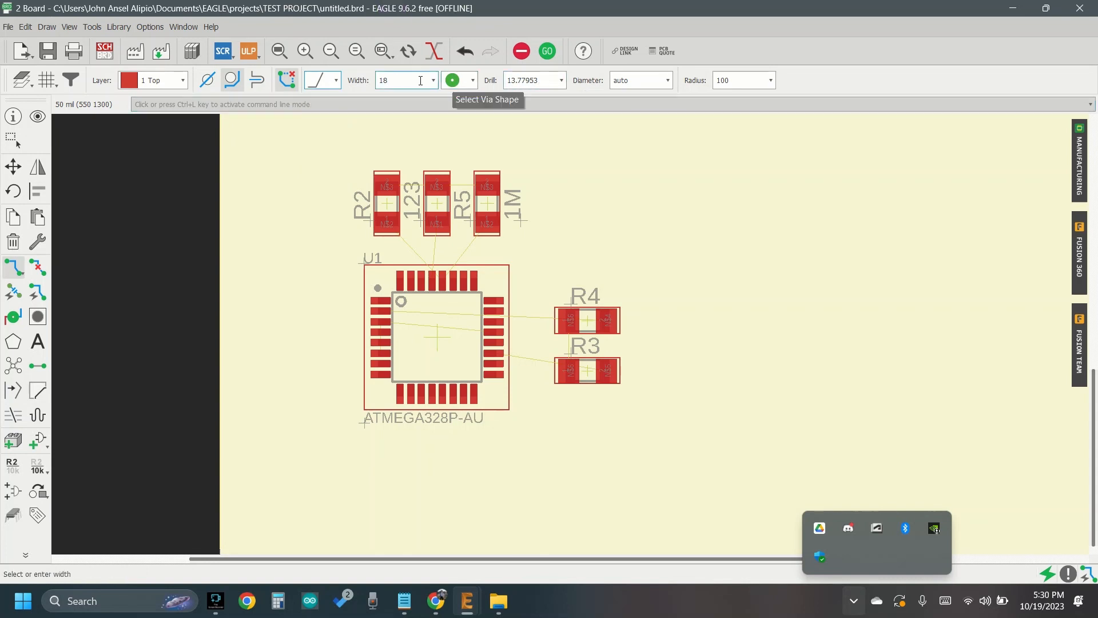
{"action": "left_click", "coordinate": [408, 79]}
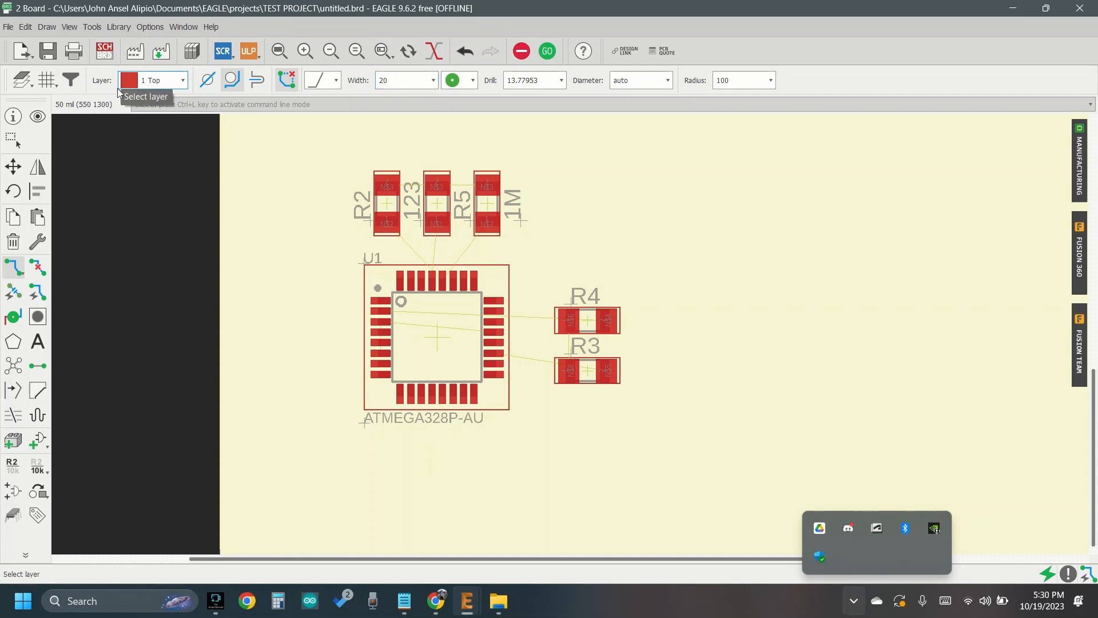
{"action": "left_click", "coordinate": [151, 83]}
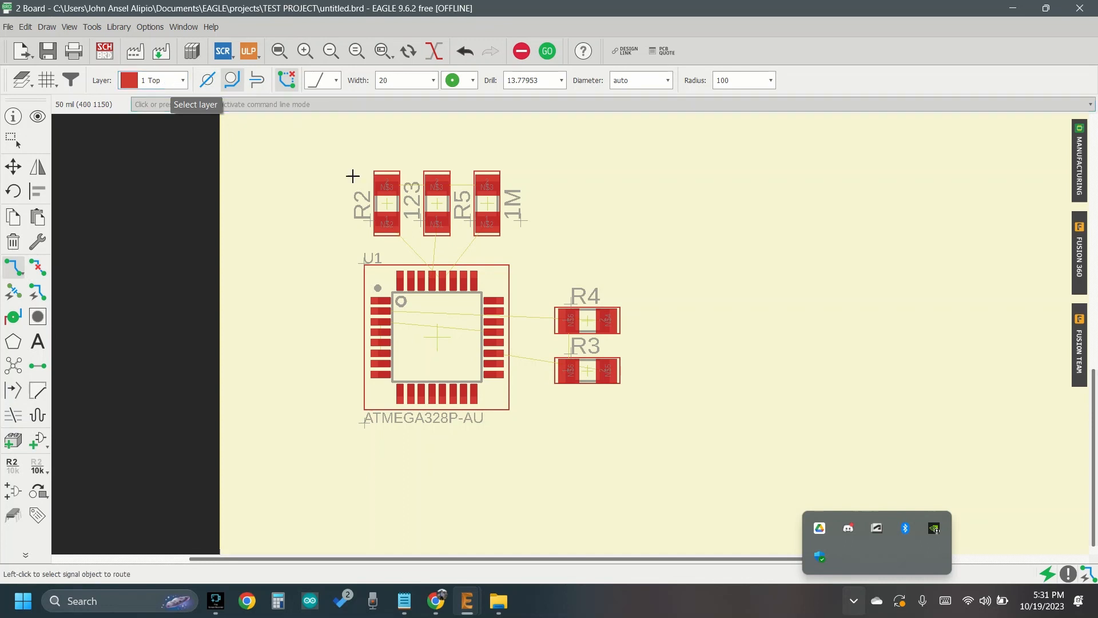
Route the N$5 trace from the ATMEGA328P-AU's right-side pin below and around R3 to R3's pad 2.
{"action": "scroll", "coordinate": [515, 313], "scroll_direction": "up", "scroll_amount": 3}
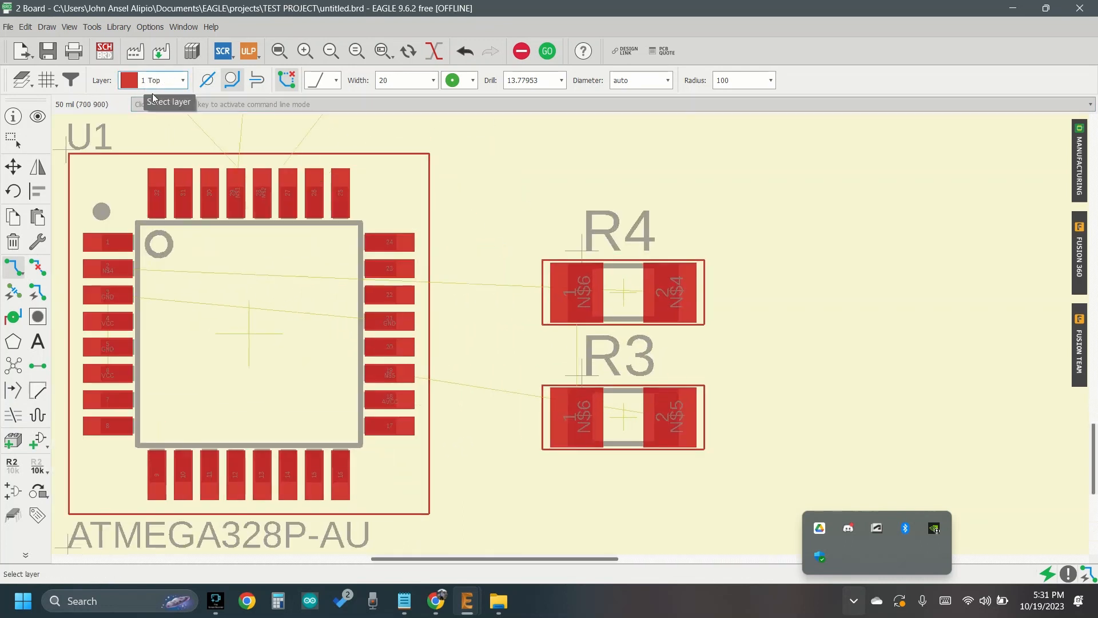
{"action": "left_click", "coordinate": [393, 370]}
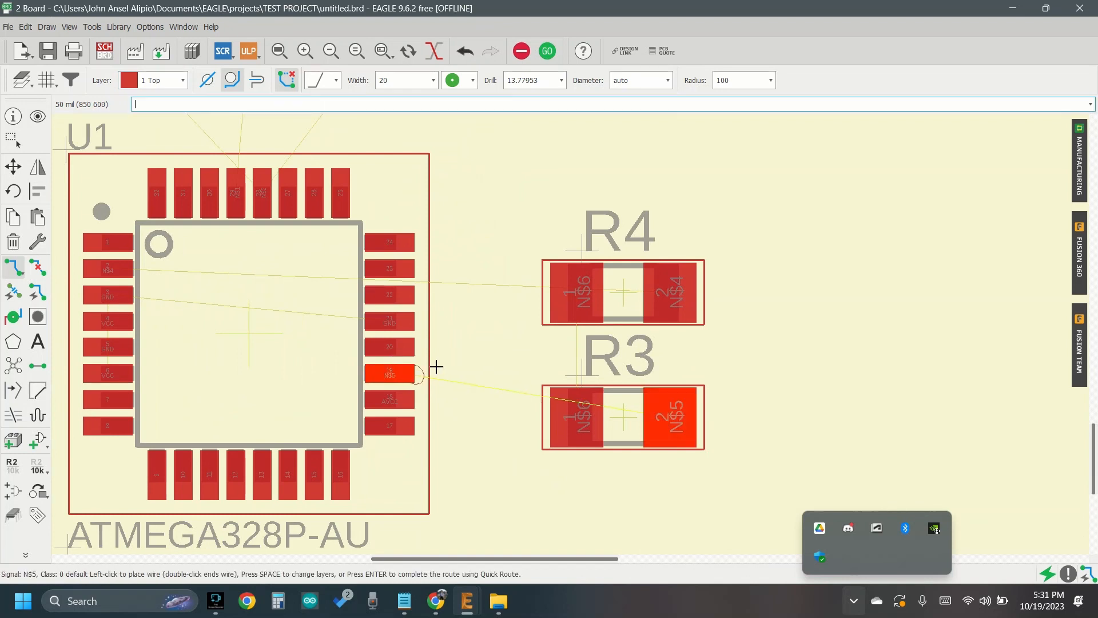
{"action": "left_click", "coordinate": [484, 482]}
{"action": "left_click", "coordinate": [658, 509]}
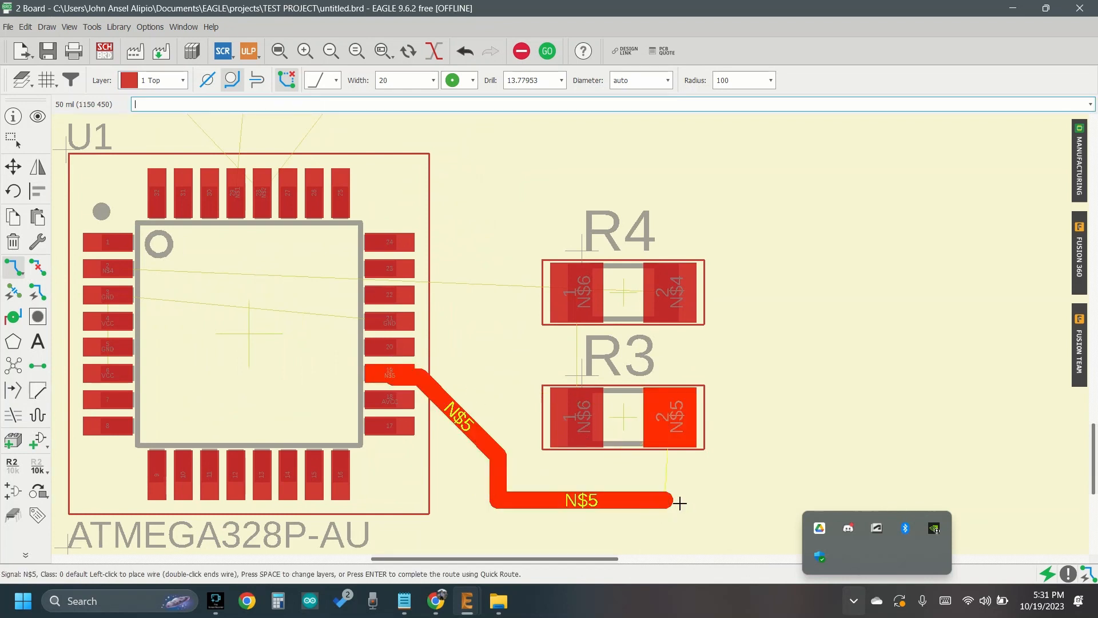
{"action": "left_click", "coordinate": [760, 464]}
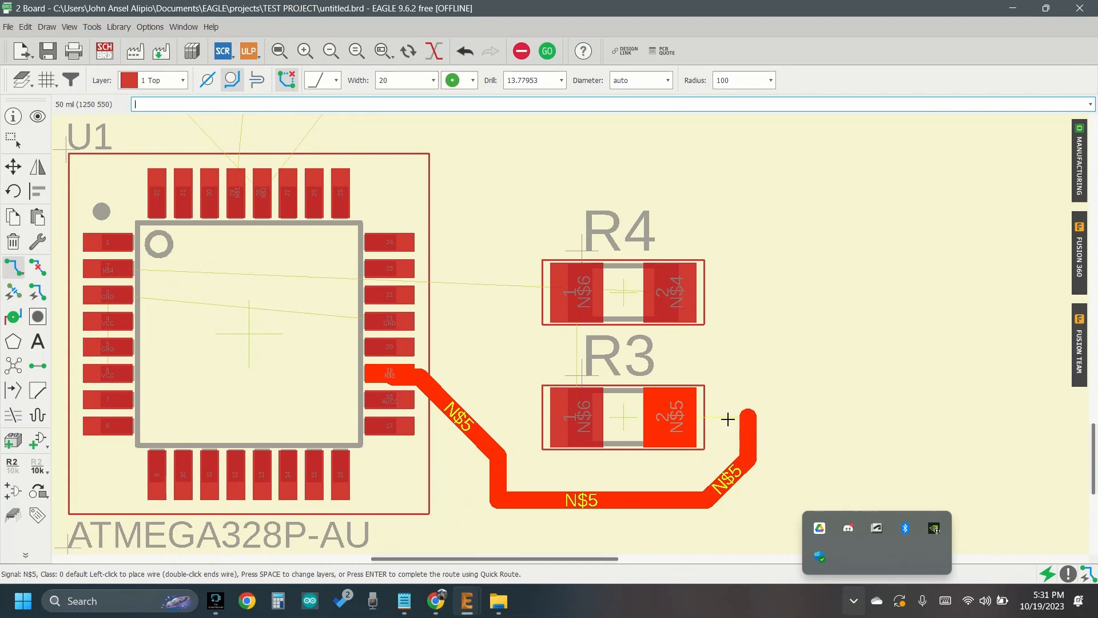
{"action": "left_click", "coordinate": [681, 418]}
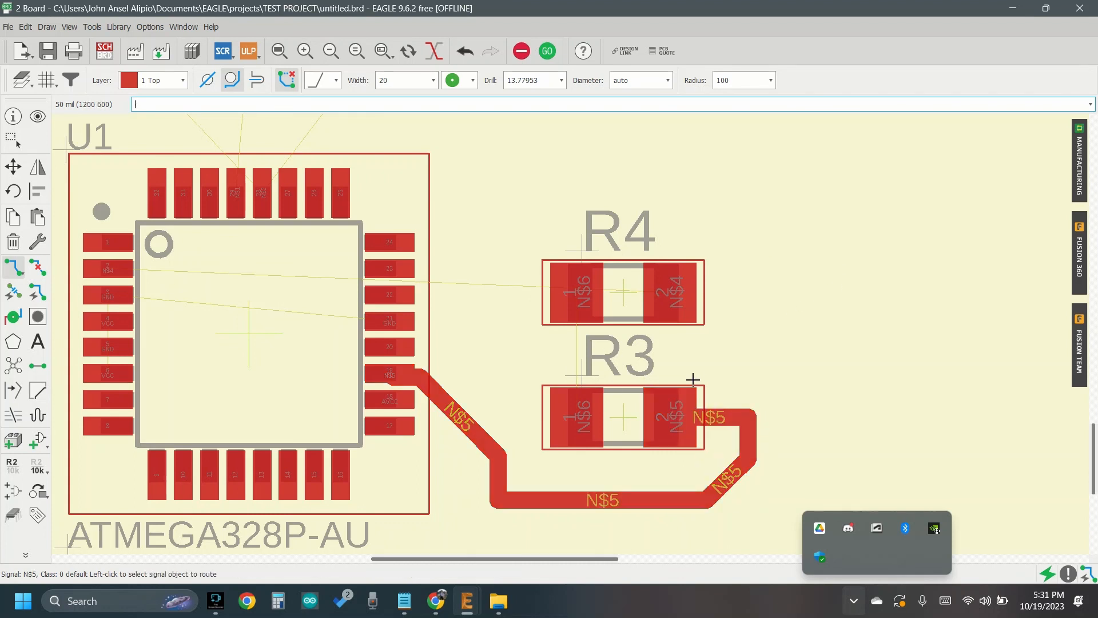
Route the N$4 trace from R4's pad 2 around the upper resistors to its pin on the chip's left side.
{"action": "scroll", "coordinate": [693, 379], "scroll_direction": "down", "scroll_amount": 2}
{"action": "left_click", "coordinate": [682, 320]}
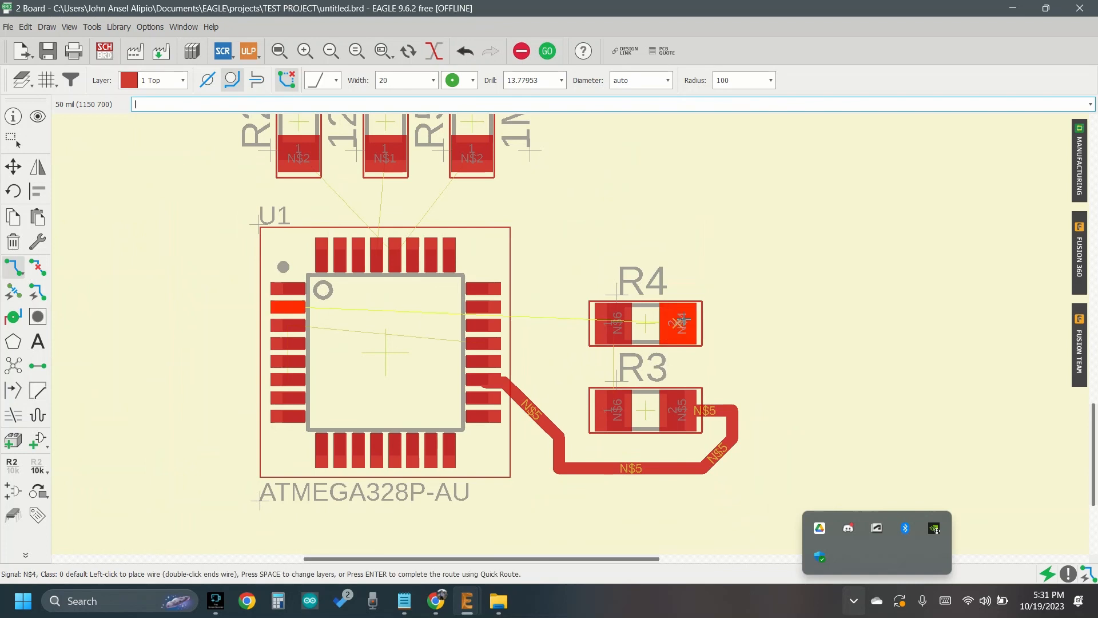
{"action": "left_click", "coordinate": [286, 309]}
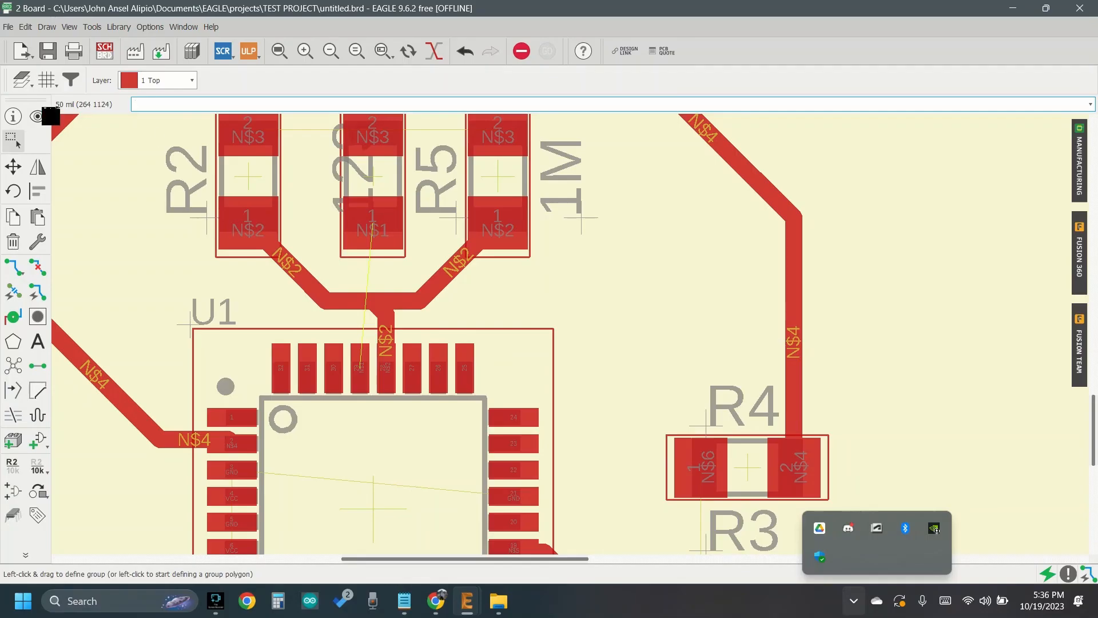
Start the N$1 trace at pad 1 of the resistor between R2 and R5, switch to 16 Bottom through a via, and route it over the chip.
{"action": "left_click", "coordinate": [13, 267]}
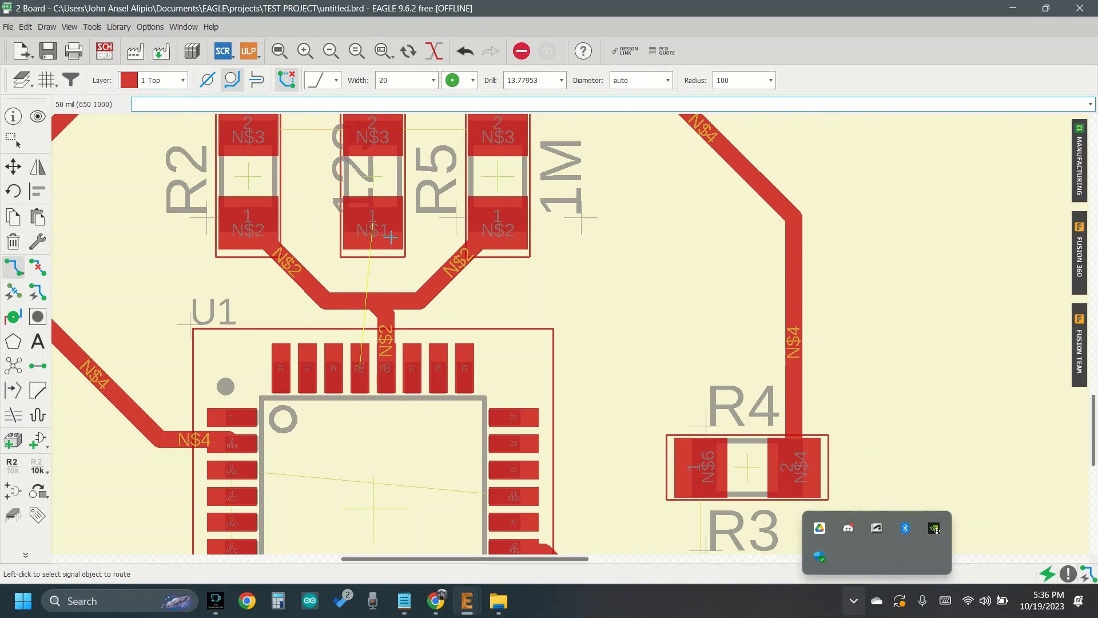
{"action": "left_click", "coordinate": [365, 230]}
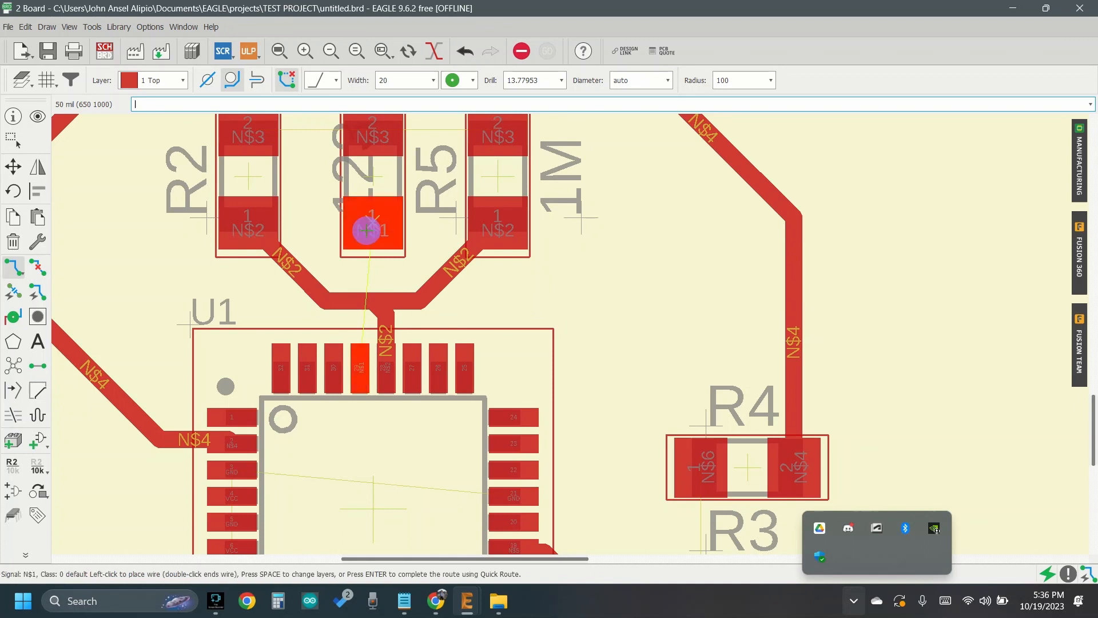
{"action": "left_click", "coordinate": [175, 84]}
{"action": "left_click", "coordinate": [169, 117]}
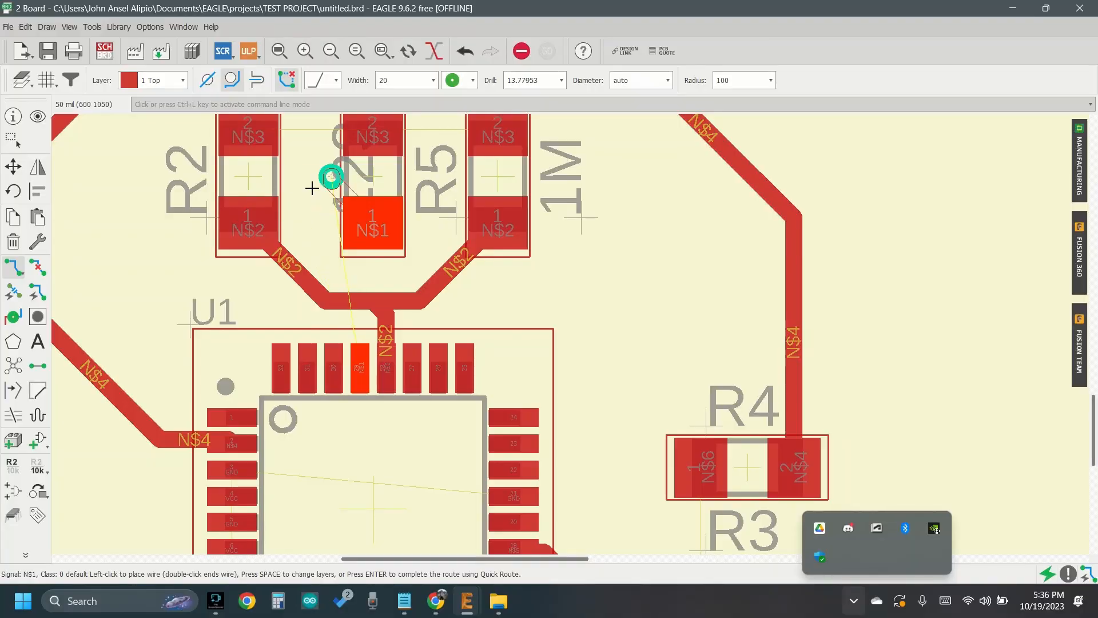
{"action": "scroll", "coordinate": [310, 195], "scroll_direction": "down", "scroll_amount": 4}
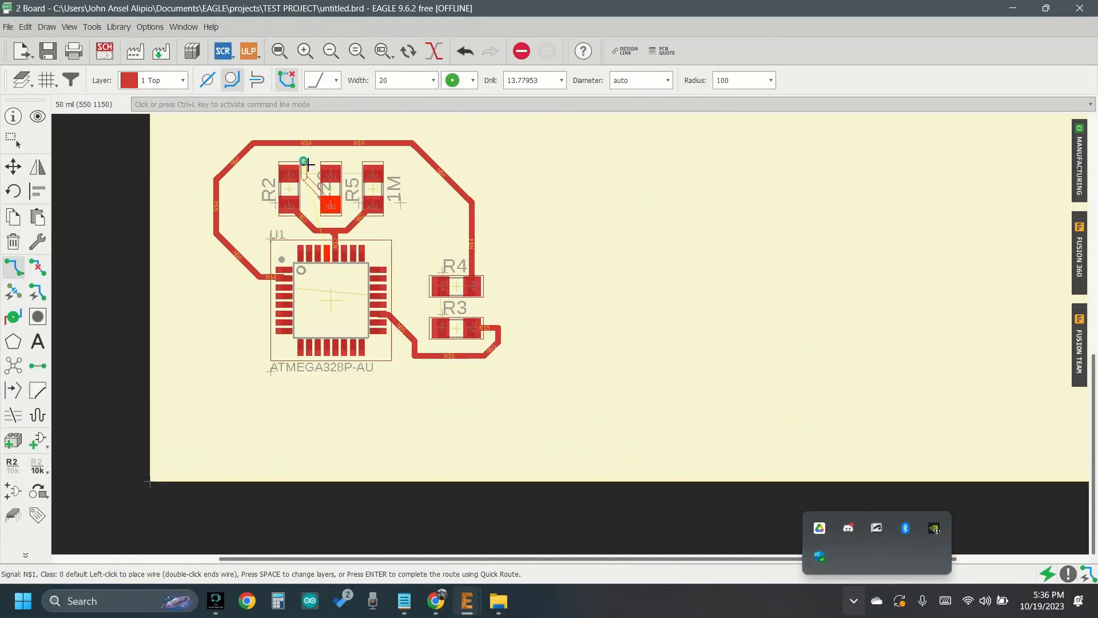
{"action": "scroll", "coordinate": [304, 184], "scroll_direction": "up", "scroll_amount": 2}
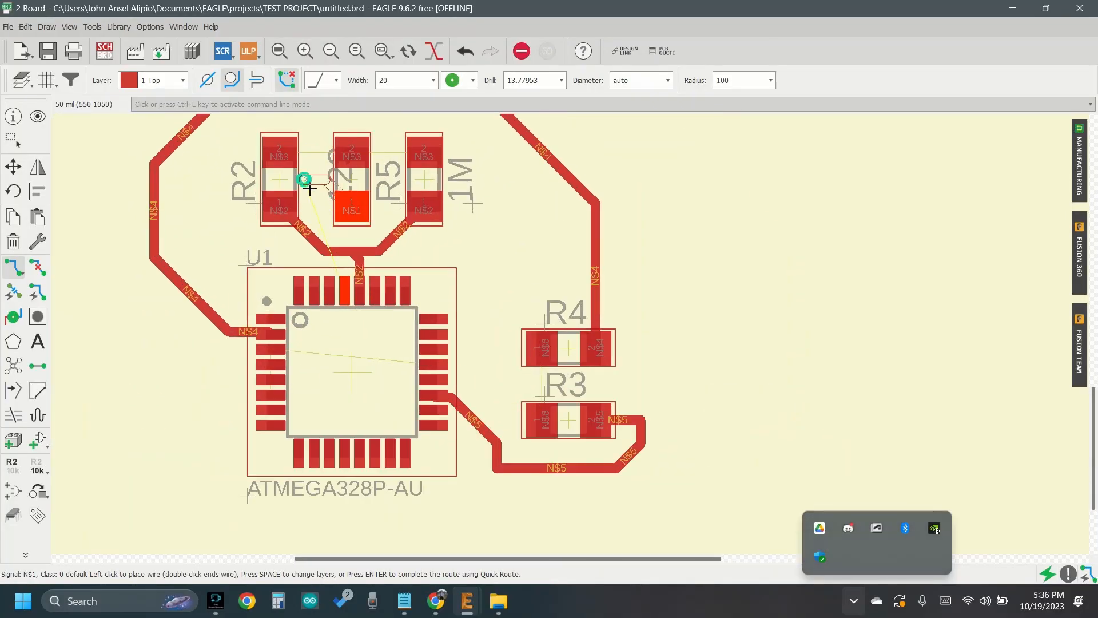
{"action": "key", "text": "space"}
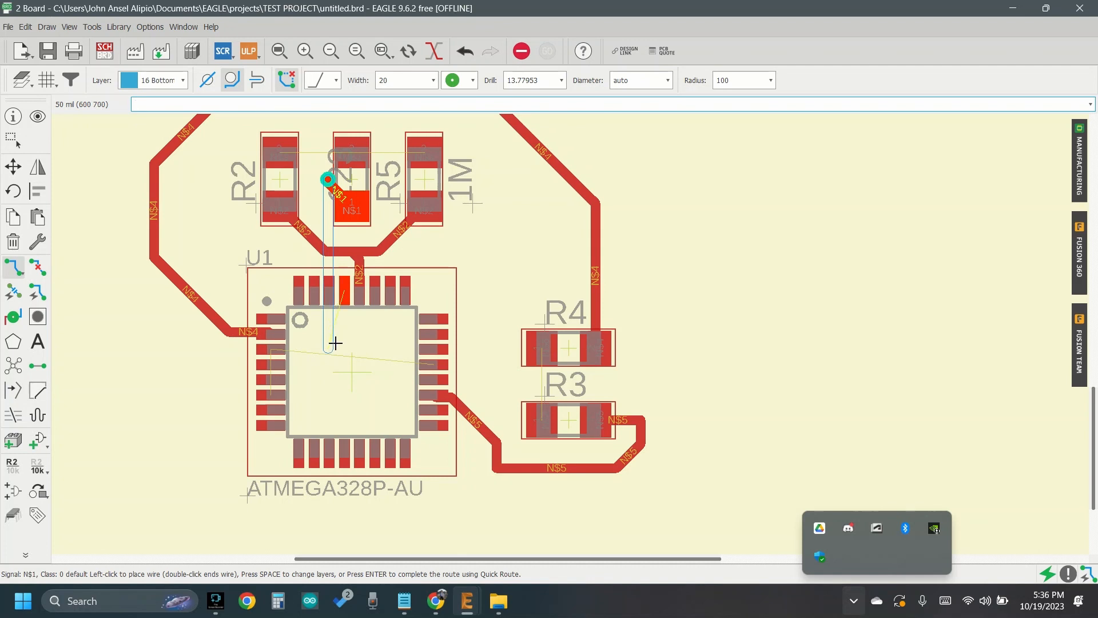
{"action": "left_click", "coordinate": [336, 343]}
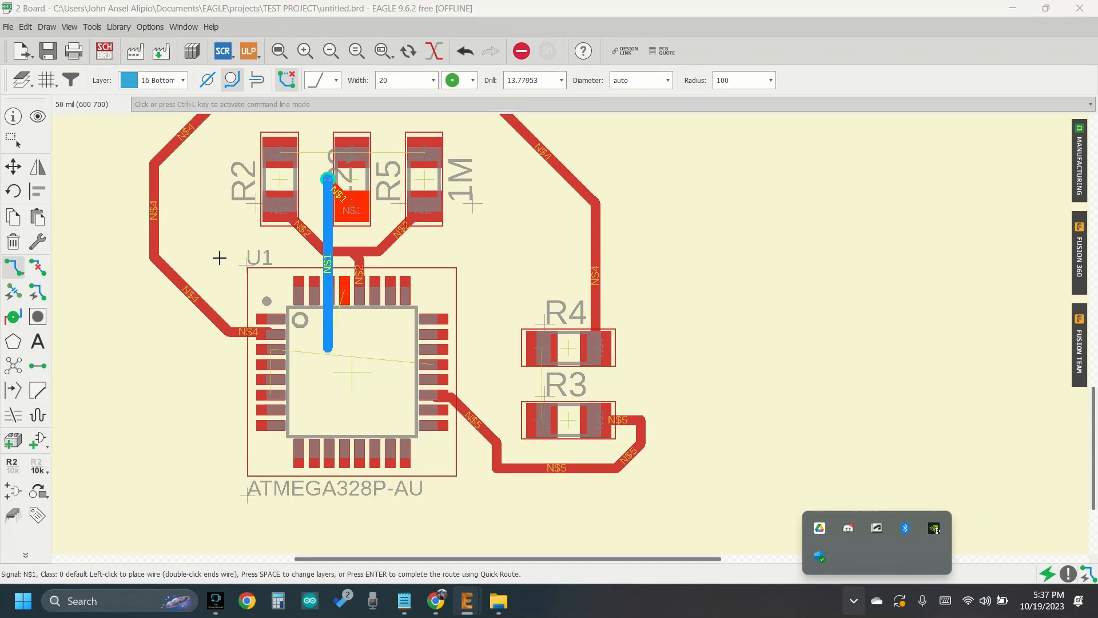
Switch the N$1 trace back to the 1 Top layer with a via inside the chip outline, below its N$1 pin.
{"action": "left_click", "coordinate": [152, 85]}
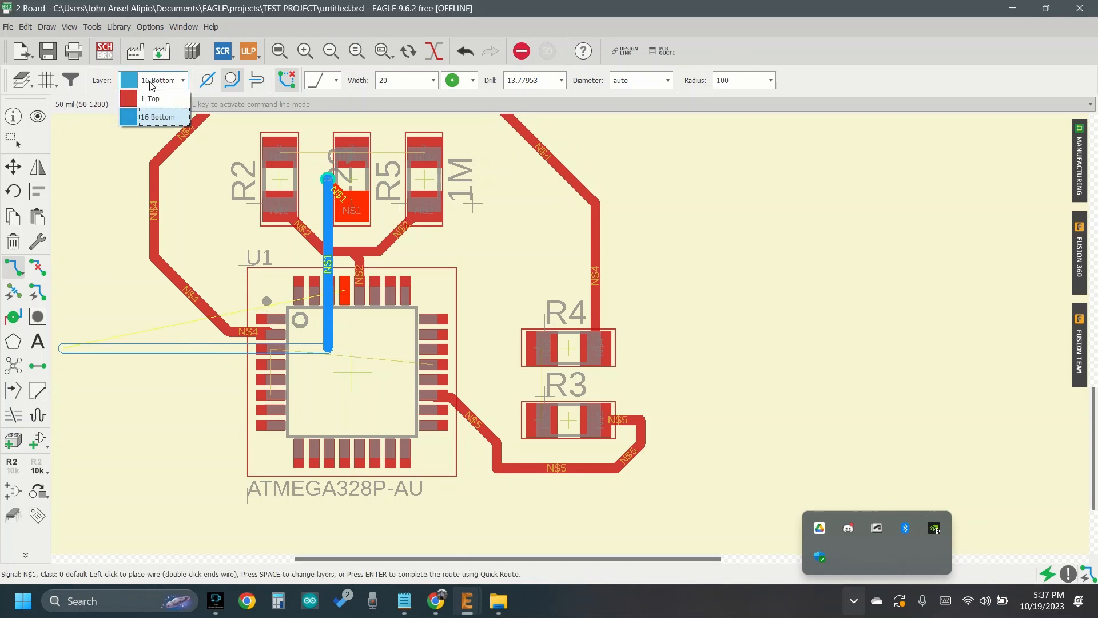
{"action": "left_click", "coordinate": [153, 104]}
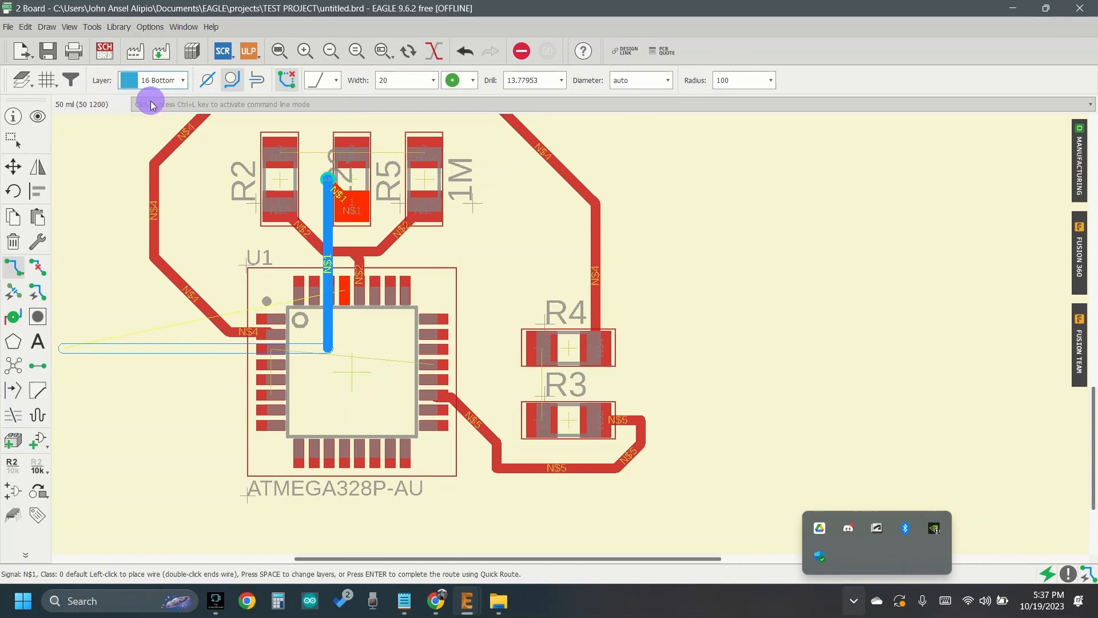
{"action": "scroll", "coordinate": [346, 329], "scroll_direction": "up", "scroll_amount": 2}
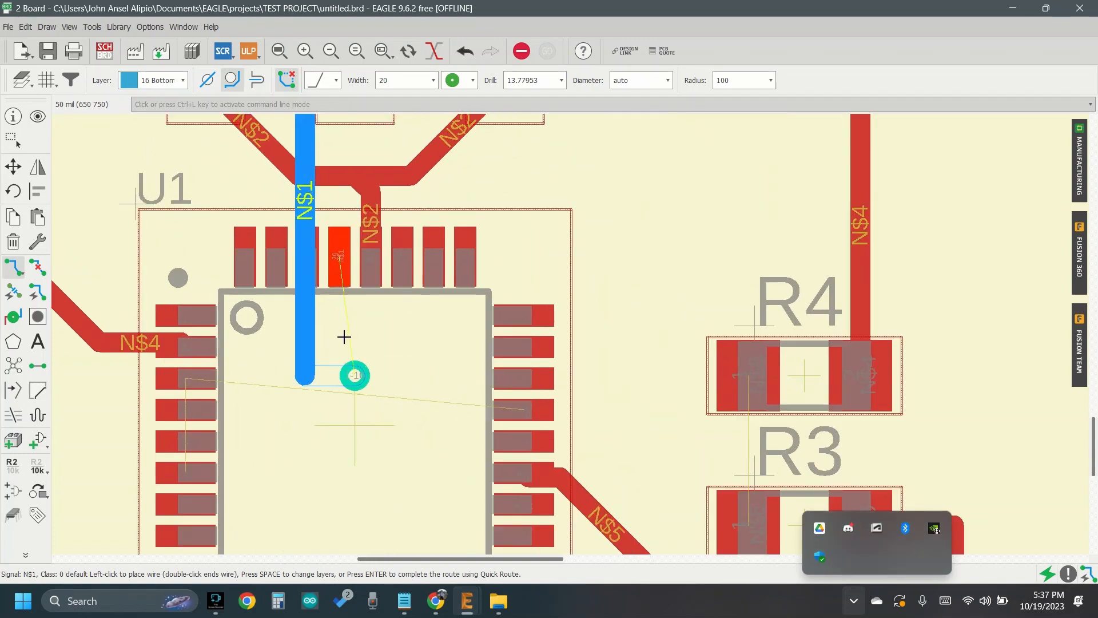
{"action": "left_click", "coordinate": [345, 358]}
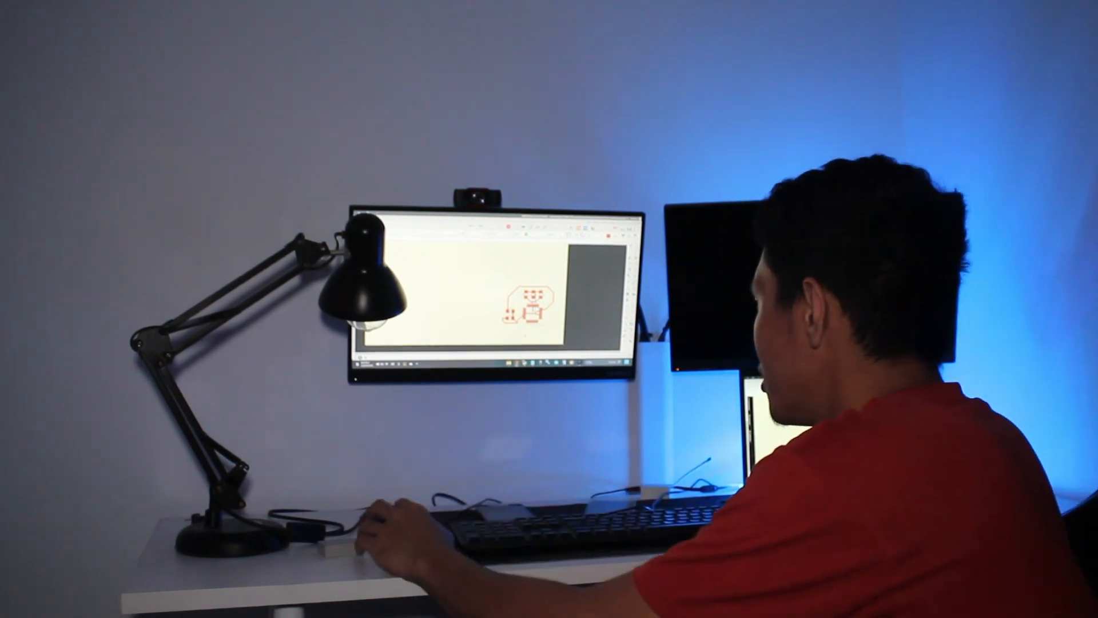
Narrow the board outline by moving its right edge to x = 1350 mil and its left edge to x = 150 mil.
{"action": "scroll", "coordinate": [537, 312], "scroll_direction": "down", "scroll_amount": 4}
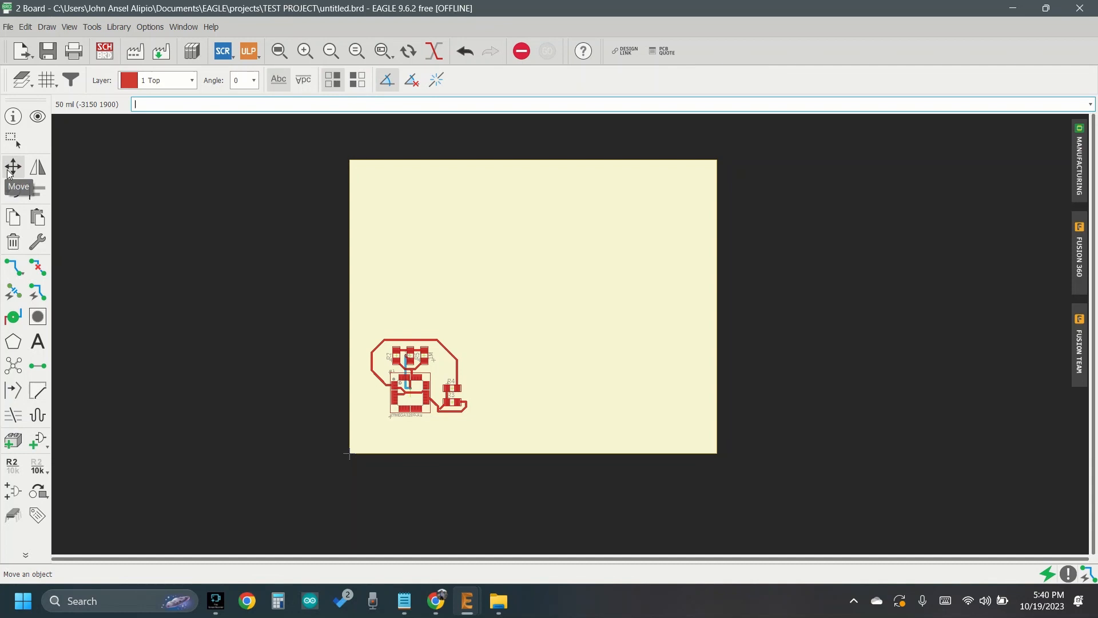
{"action": "left_click", "coordinate": [9, 170]}
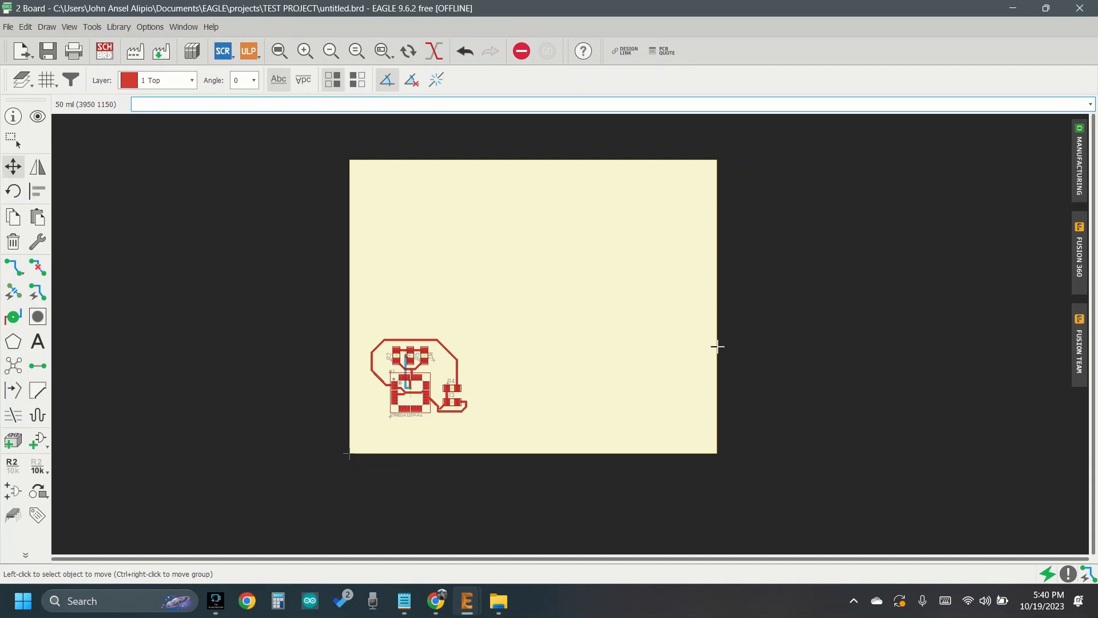
{"action": "left_click", "coordinate": [717, 348]}
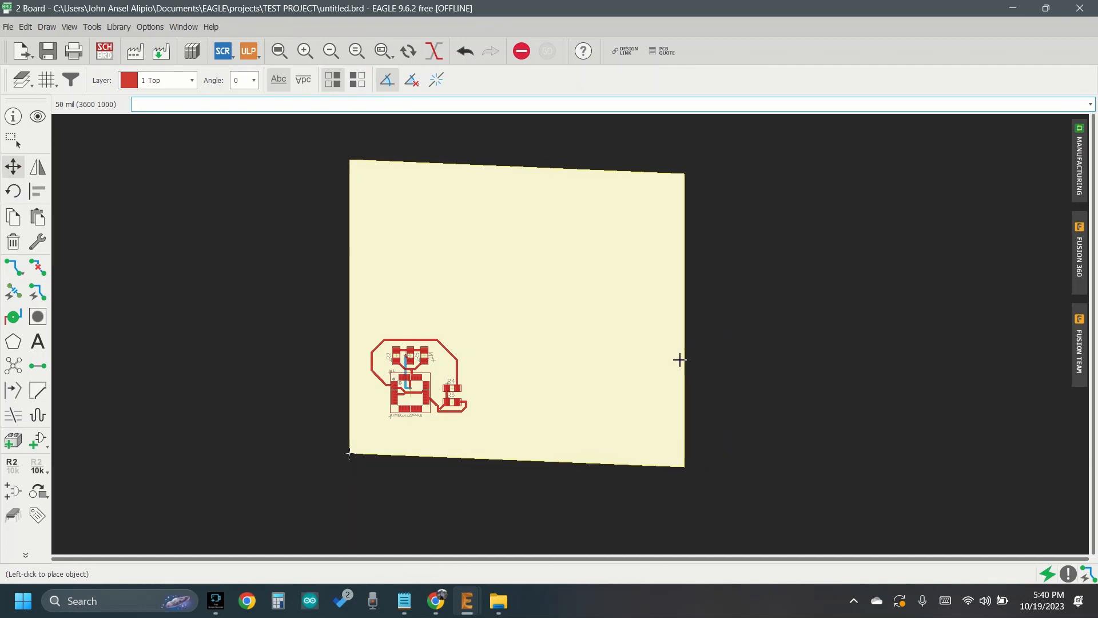
{"action": "left_click", "coordinate": [474, 346]}
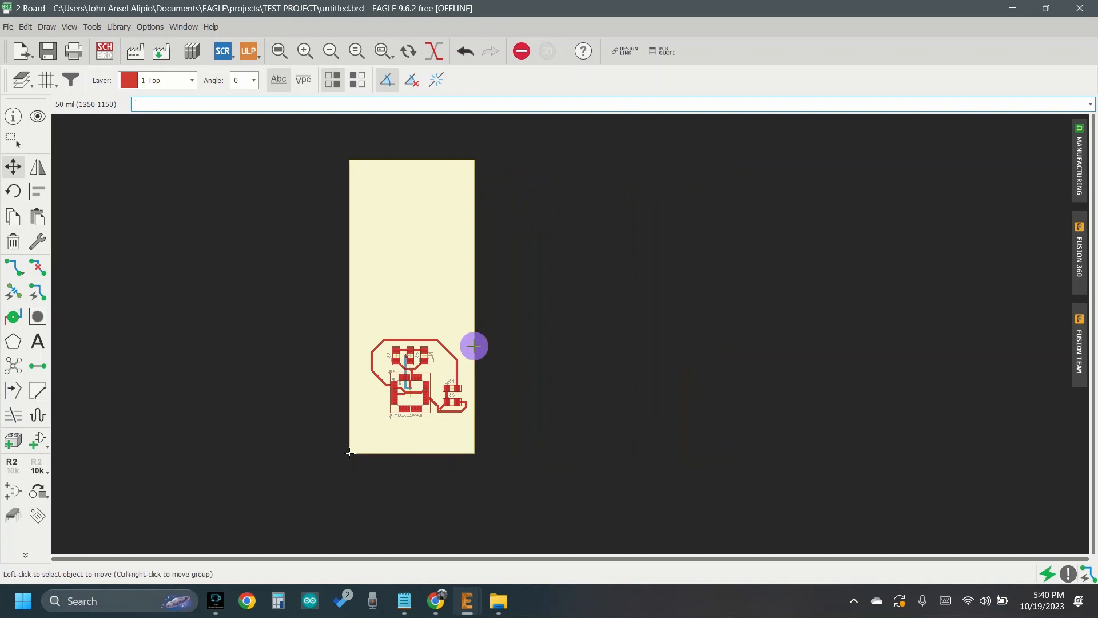
{"action": "scroll", "coordinate": [335, 348], "scroll_direction": "up", "scroll_amount": 5}
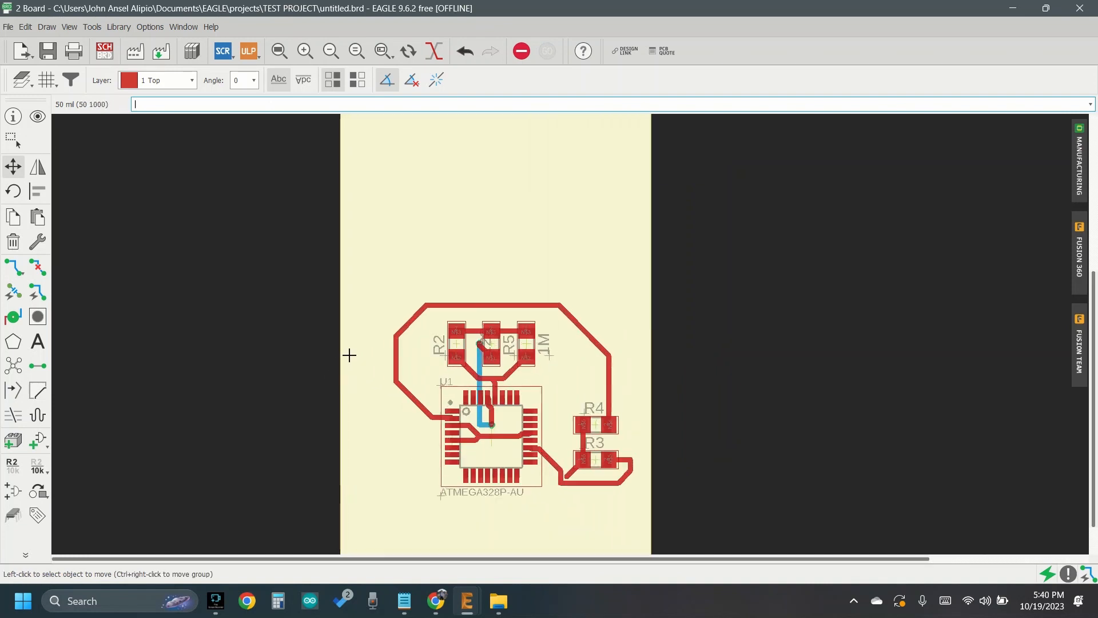
{"action": "left_click", "coordinate": [340, 353]}
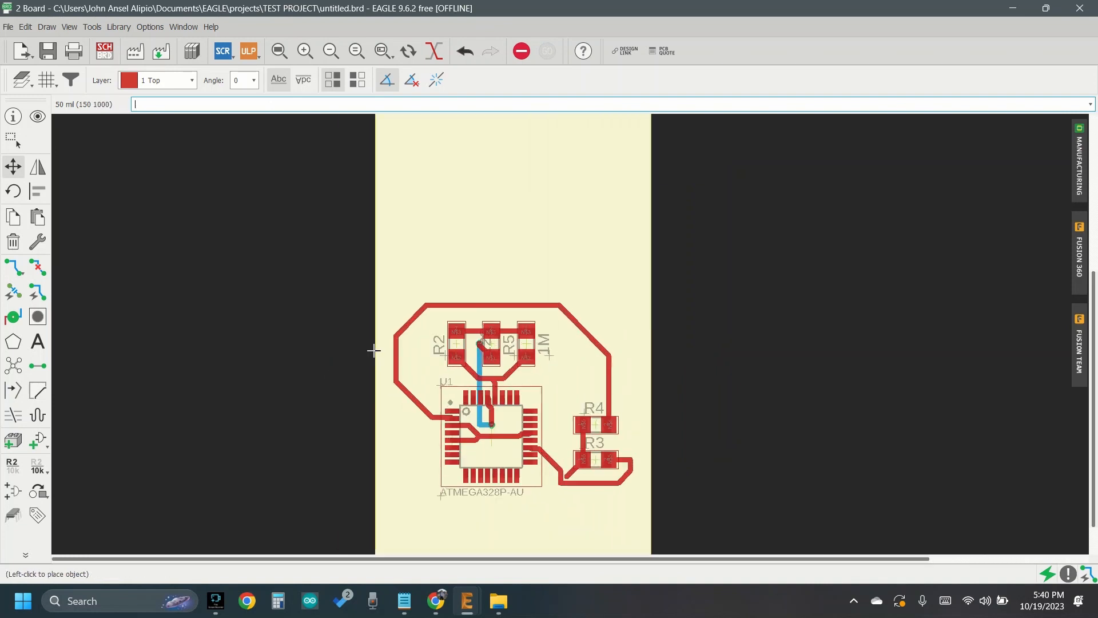
{"action": "left_click", "coordinate": [373, 353]}
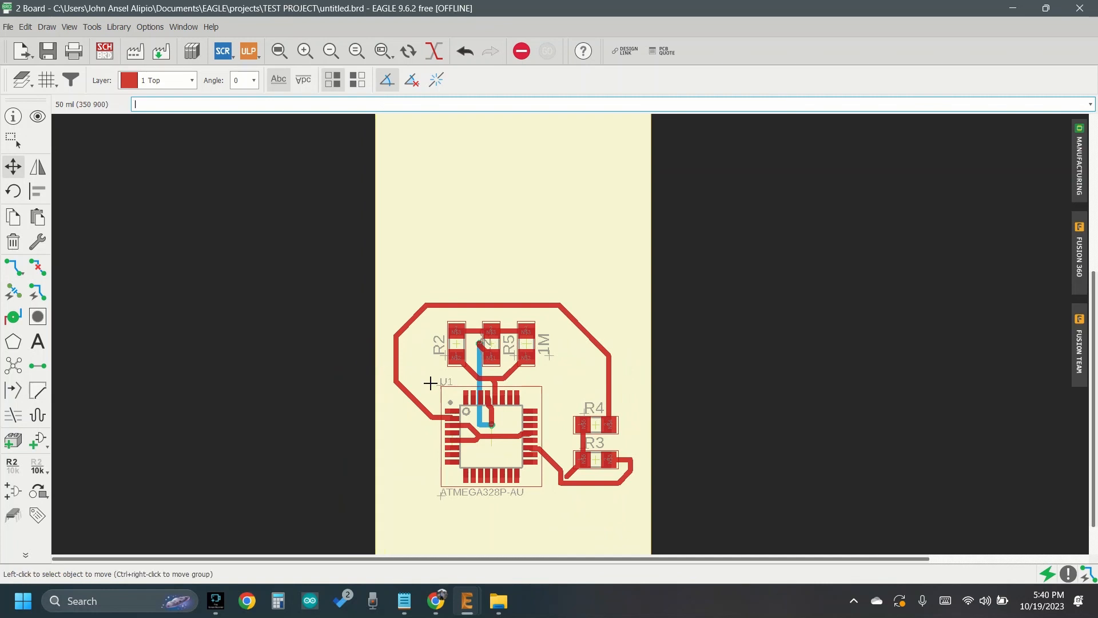
Shorten the board outline by moving its top edge to y = 1350 mil and its bottom edge to y = 300 mil.
{"action": "scroll", "coordinate": [511, 395], "scroll_direction": "down", "scroll_amount": 5}
{"action": "left_click", "coordinate": [513, 217]}
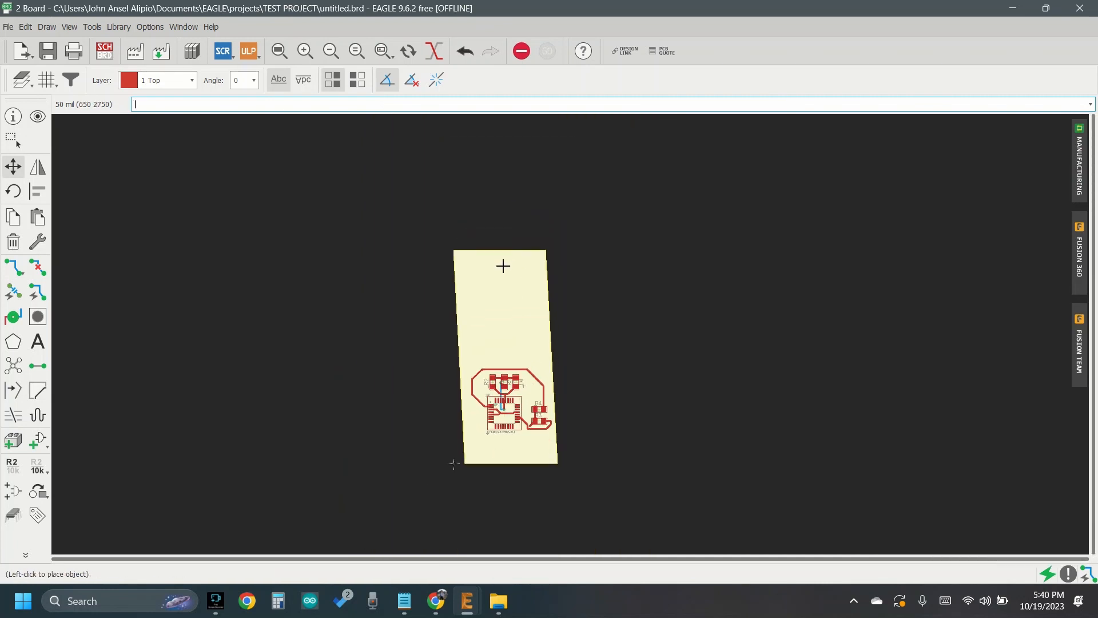
{"action": "scroll", "coordinate": [508, 354], "scroll_direction": "up", "scroll_amount": 3}
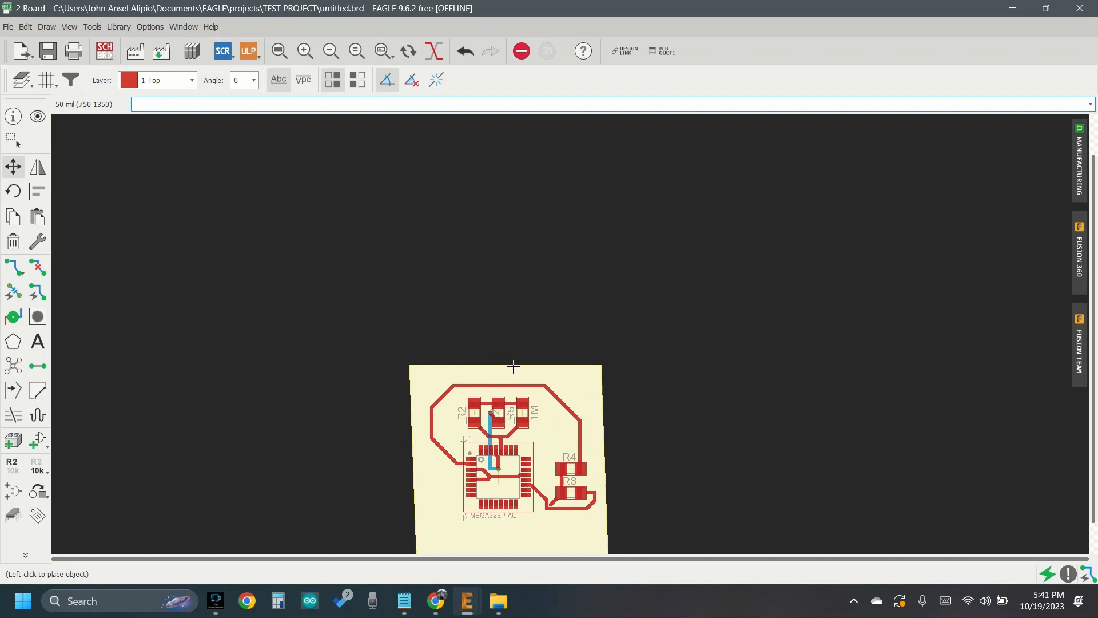
{"action": "left_click", "coordinate": [519, 368]}
{"action": "scroll", "coordinate": [520, 365], "scroll_direction": "down", "scroll_amount": 1}
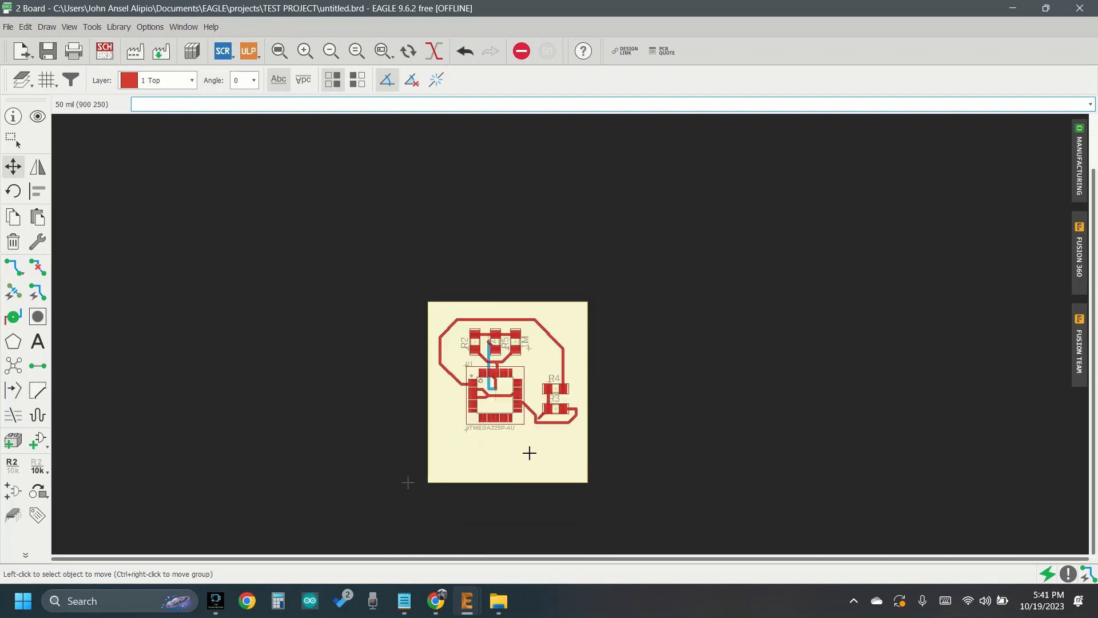
{"action": "scroll", "coordinate": [503, 475], "scroll_direction": "up", "scroll_amount": 3}
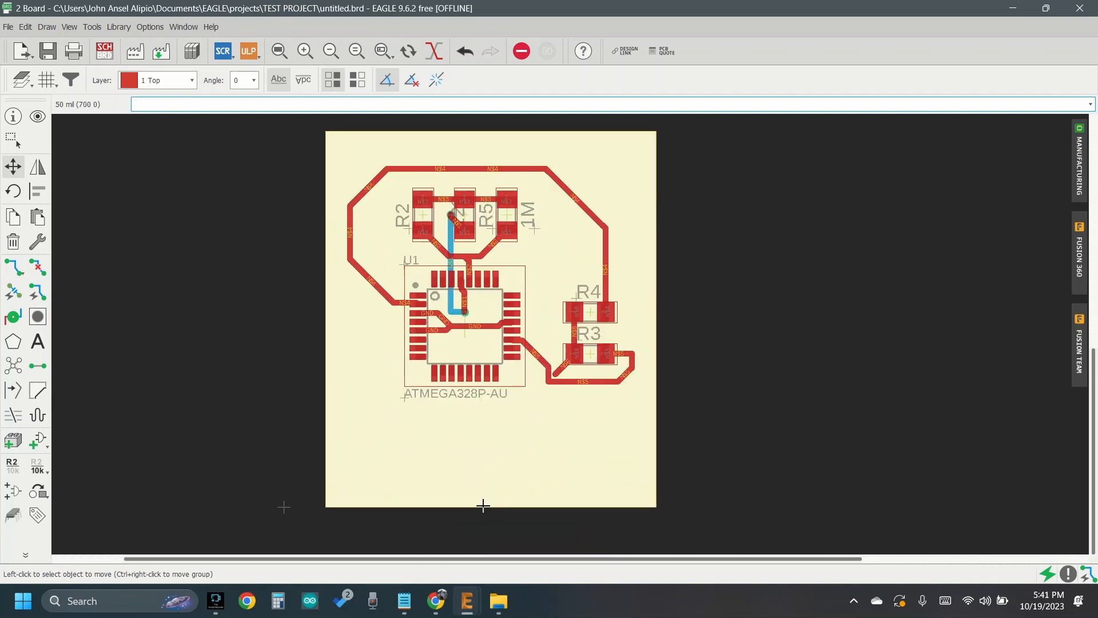
{"action": "left_click", "coordinate": [483, 506]}
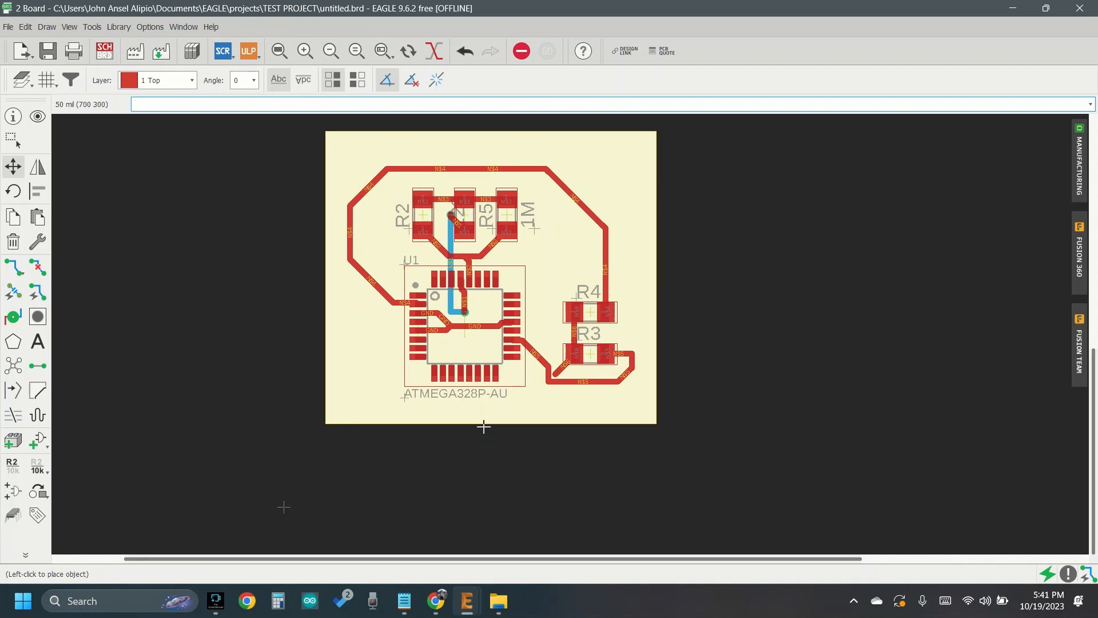
{"action": "left_click", "coordinate": [483, 426]}
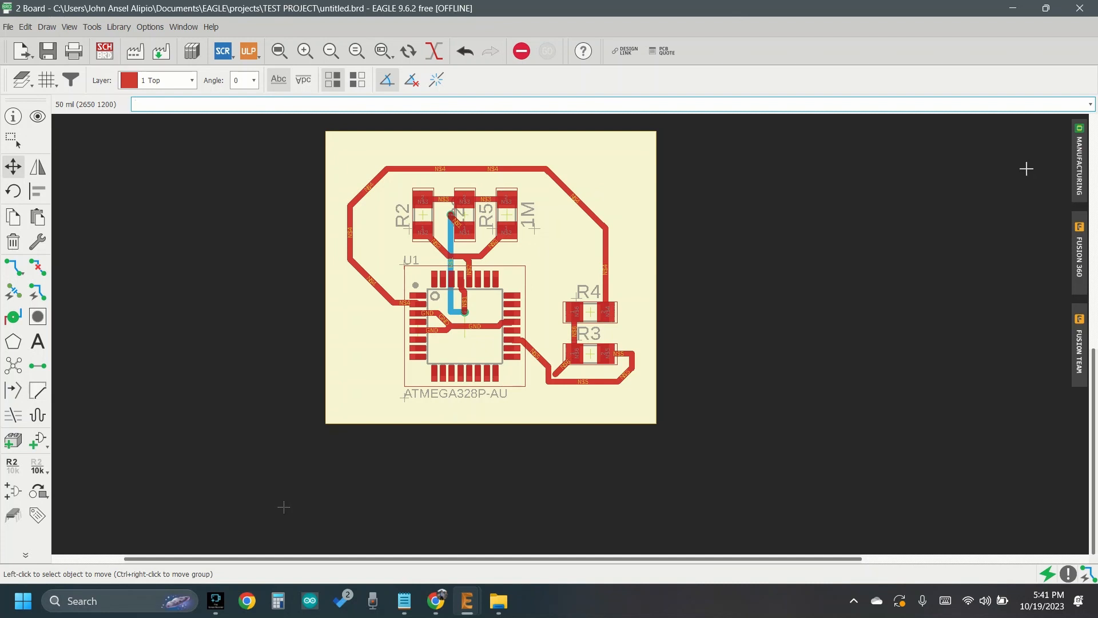
Open an enlarged manufacturing preview of the board and examine its bottom and top sides.
{"action": "left_click", "coordinate": [1083, 173]}
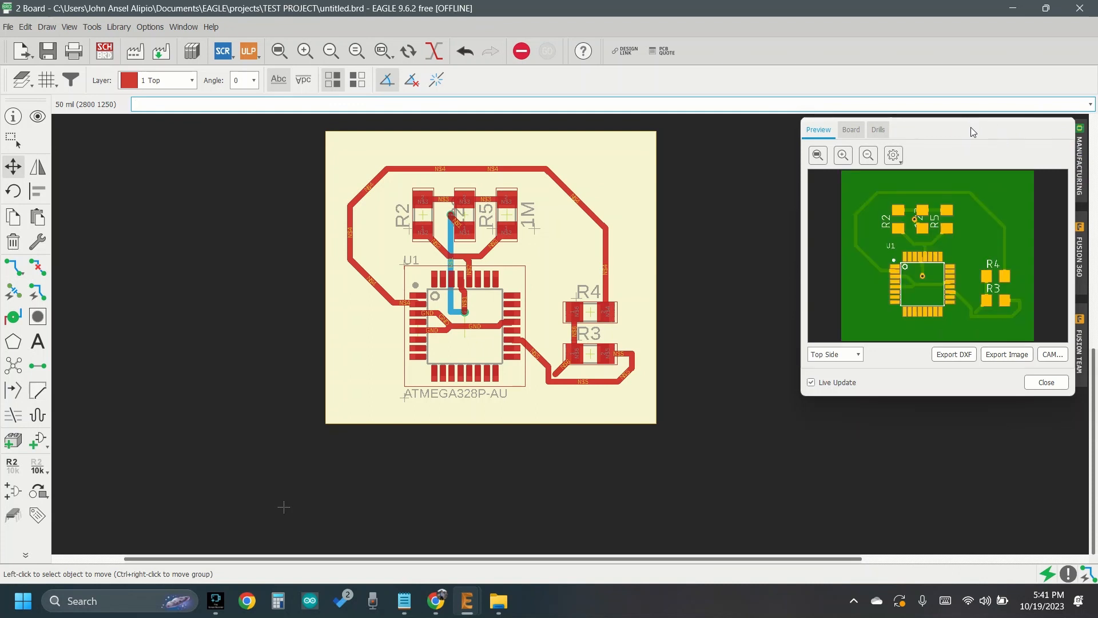
{"action": "left_click_drag", "start_coordinate": [967, 114], "coordinate": [443, 101]}
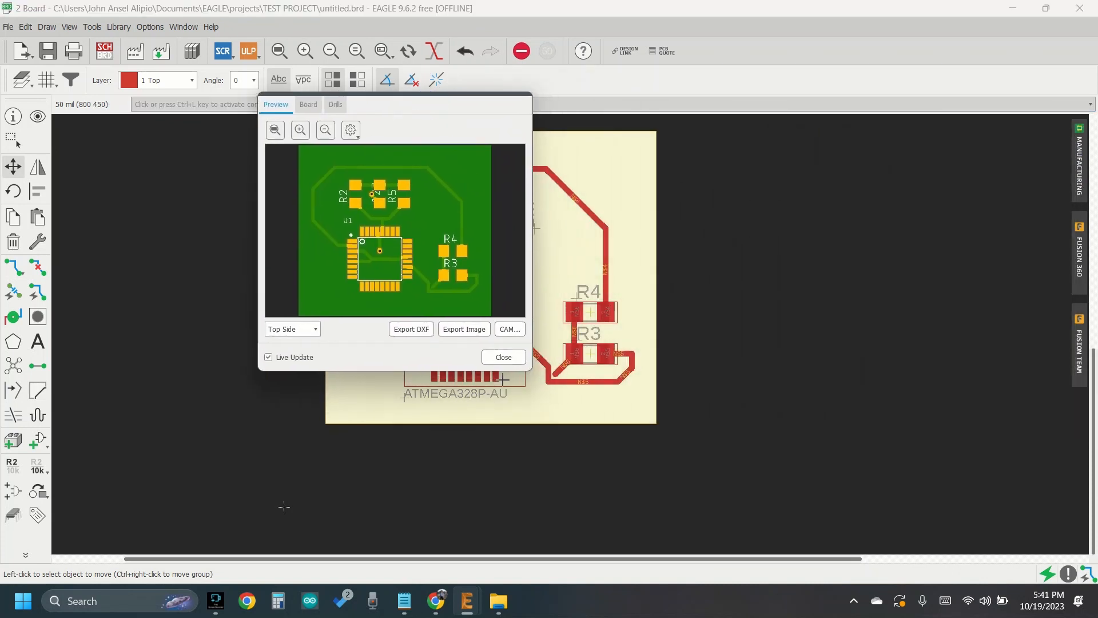
{"action": "left_click_drag", "start_coordinate": [532, 371], "coordinate": [750, 496]}
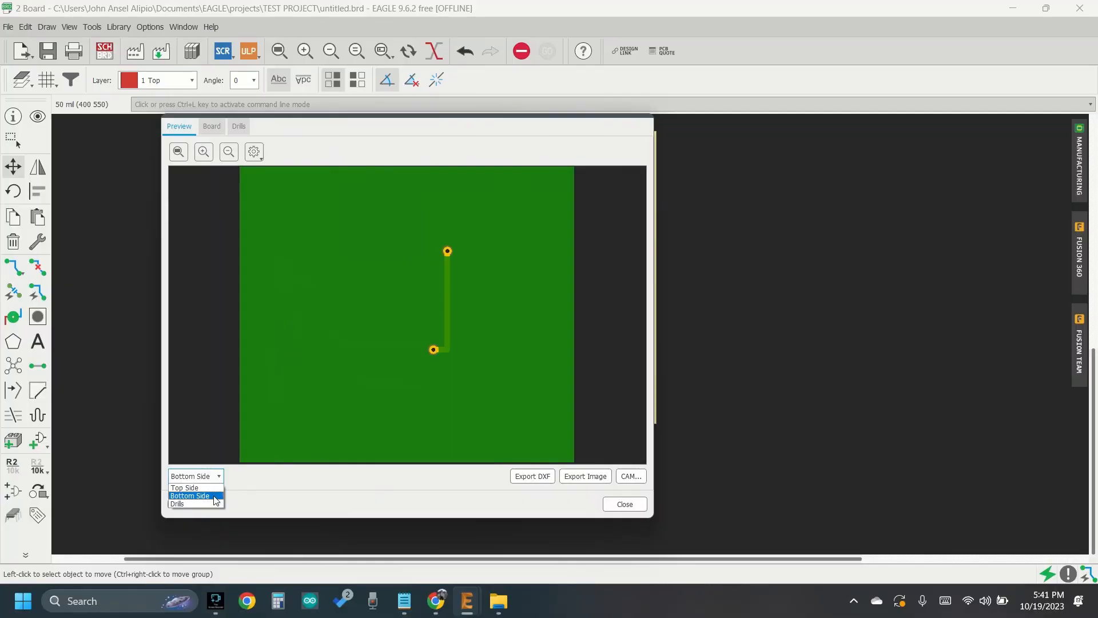
{"action": "left_click", "coordinate": [207, 488]}
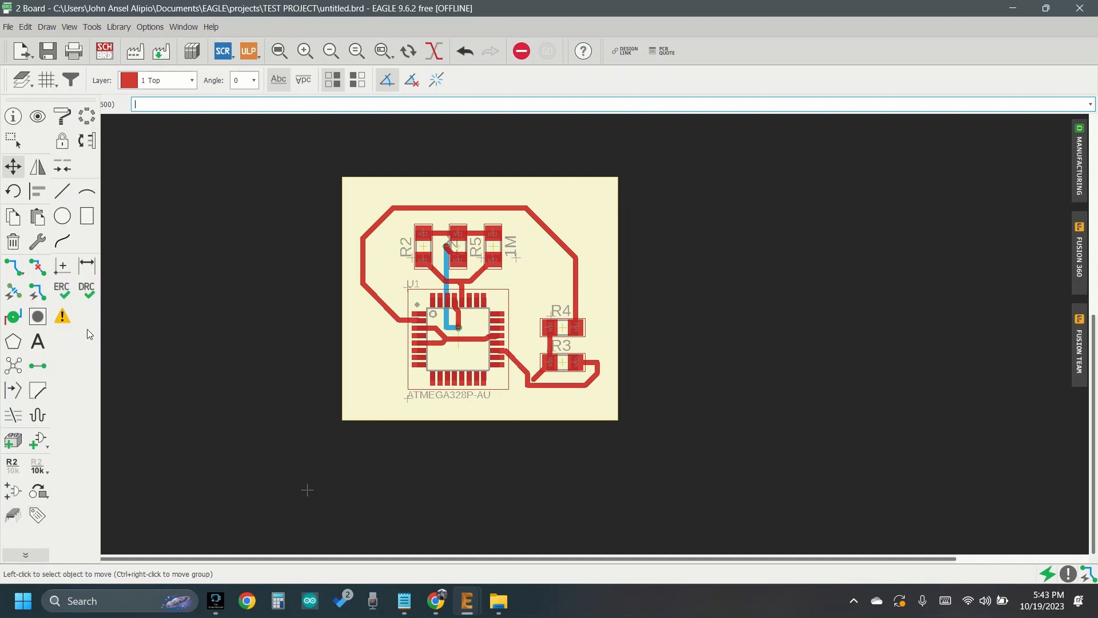
Run the design rule check on the board with the default EAGLE Design Rules.
{"action": "left_click", "coordinate": [88, 296]}
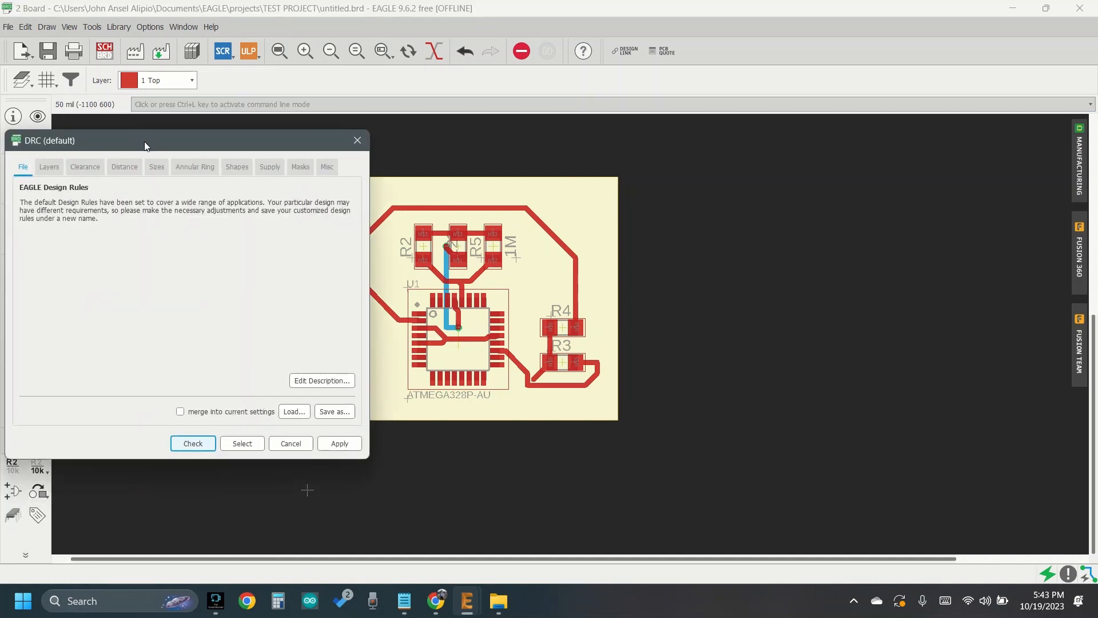
{"action": "left_click_drag", "start_coordinate": [146, 145], "coordinate": [525, 151]}
{"action": "left_click", "coordinate": [570, 451]}
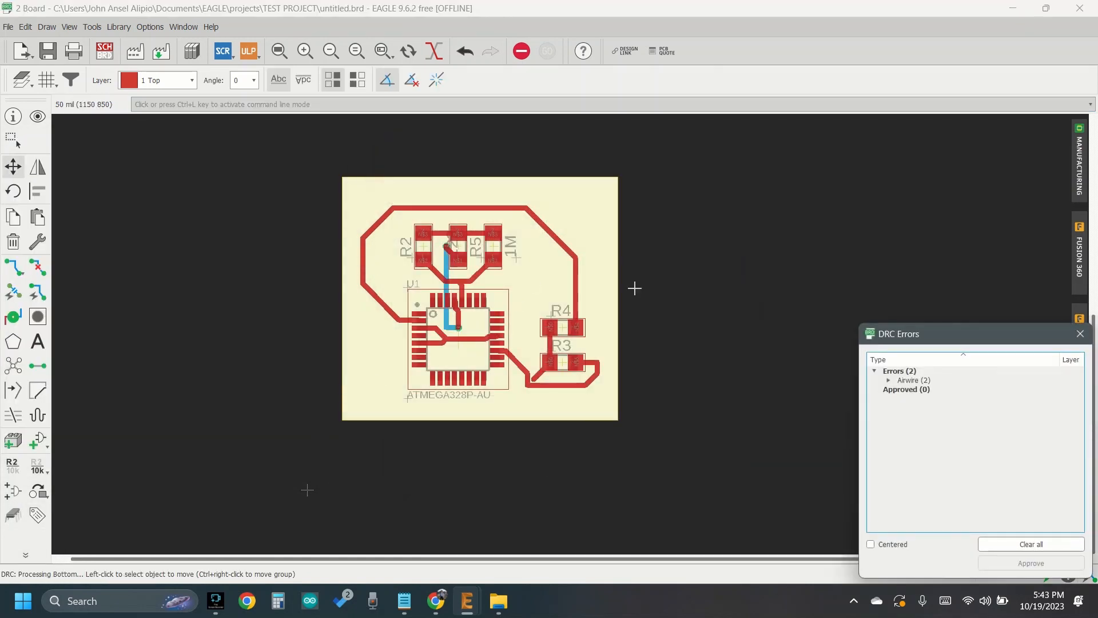
Expand the Airwire group in the DRC errors and locate each listed airwire on the board.
{"action": "left_click_drag", "start_coordinate": [927, 335], "coordinate": [548, 174]}
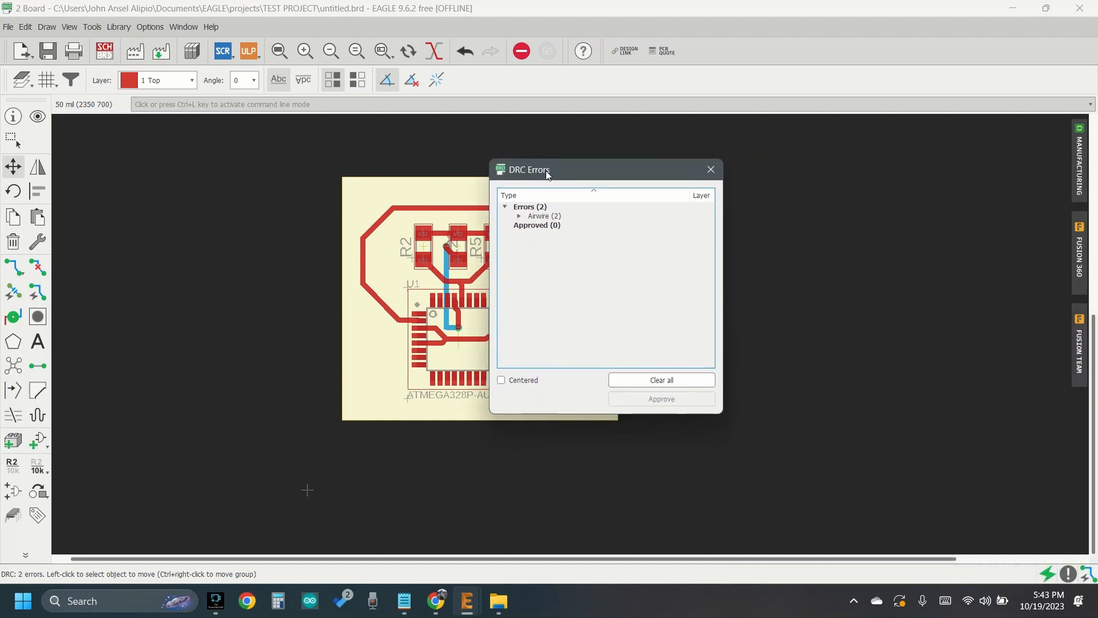
{"action": "left_click", "coordinate": [519, 217]}
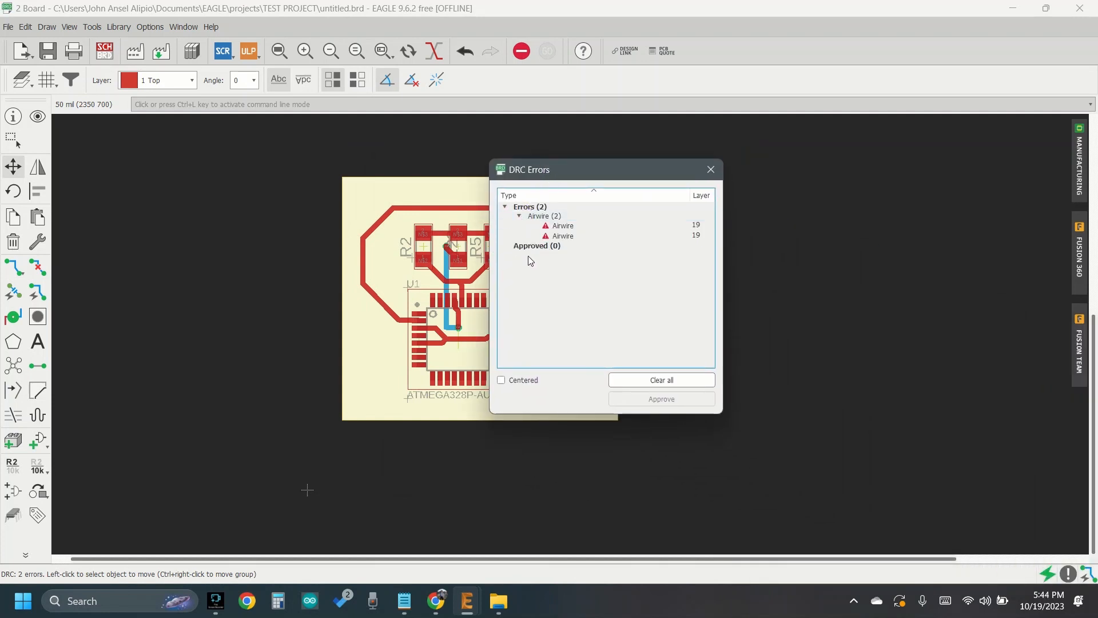
{"action": "left_click_drag", "start_coordinate": [612, 180], "coordinate": [732, 172]}
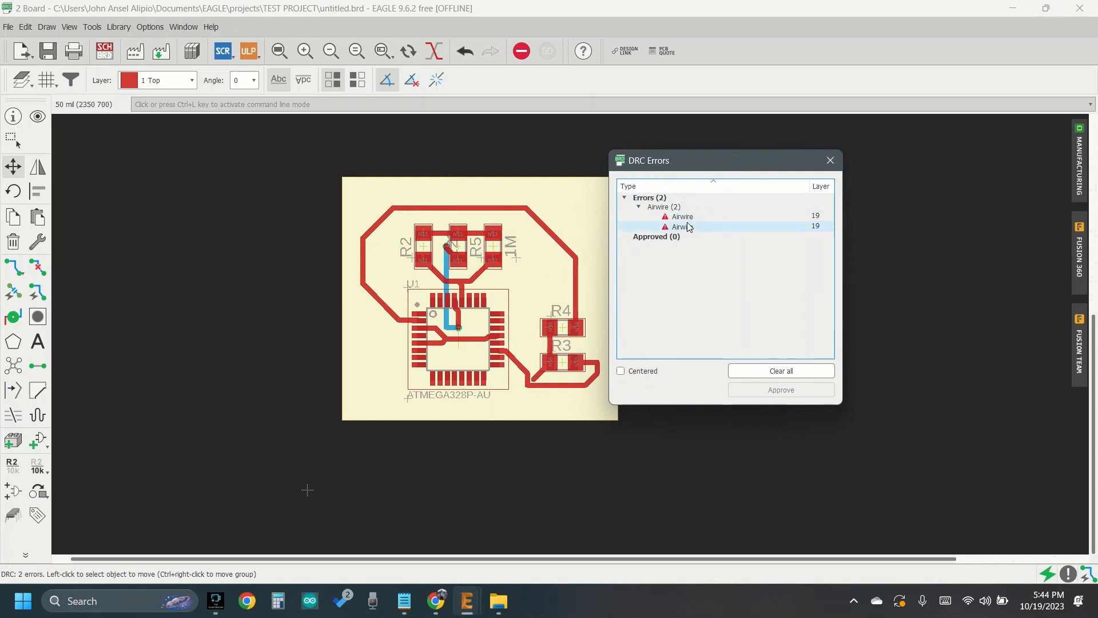
{"action": "left_click", "coordinate": [692, 218]}
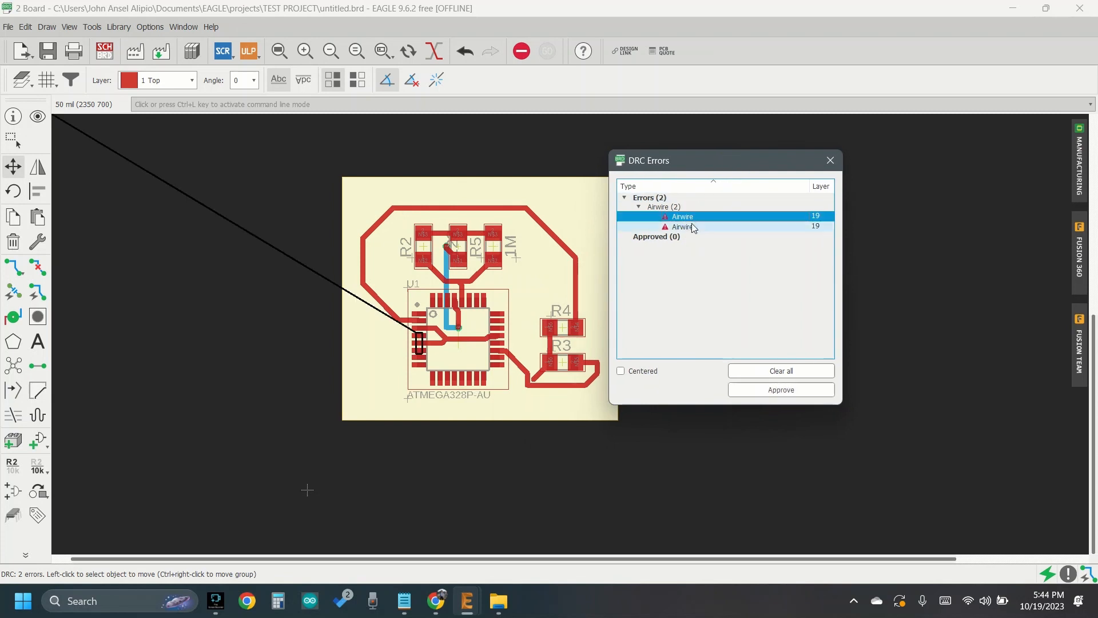
{"action": "left_click", "coordinate": [692, 227]}
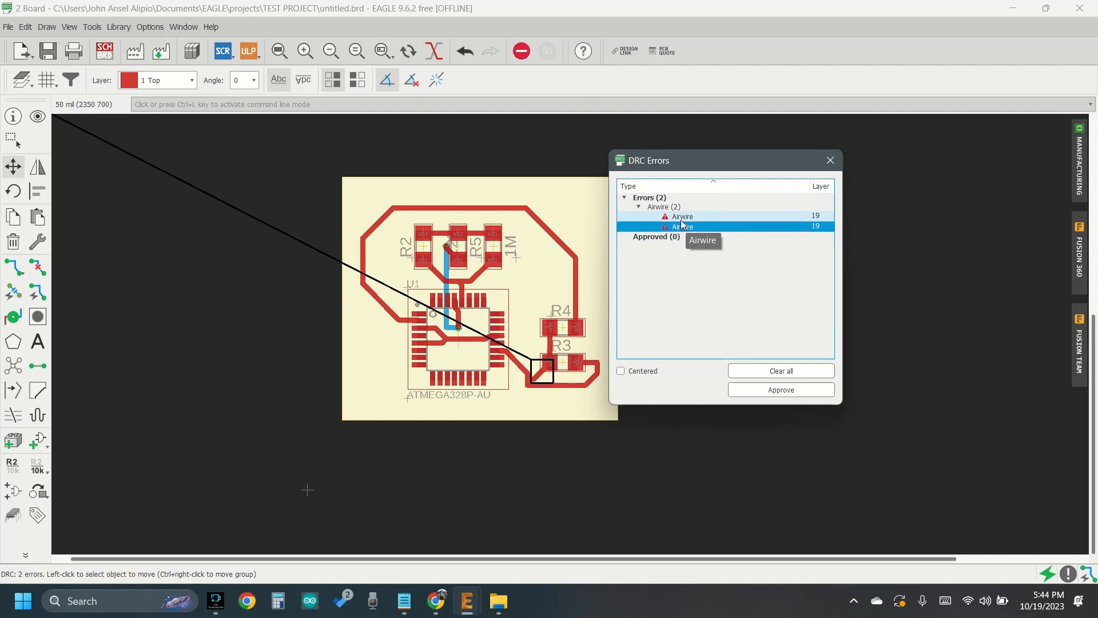
Compare the two Airwire errors on the board and examine the unrouted connections at U1's pins and near R3.
{"action": "left_click", "coordinate": [681, 218]}
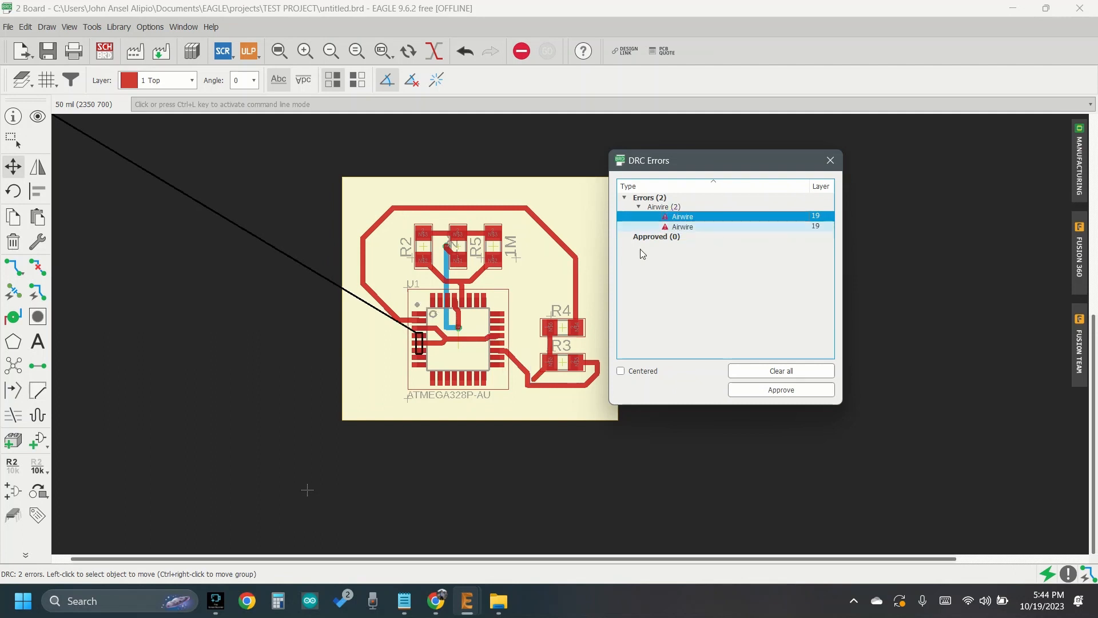
{"action": "left_click", "coordinate": [692, 228]}
{"action": "left_click", "coordinate": [689, 217]}
{"action": "left_click", "coordinate": [692, 228]}
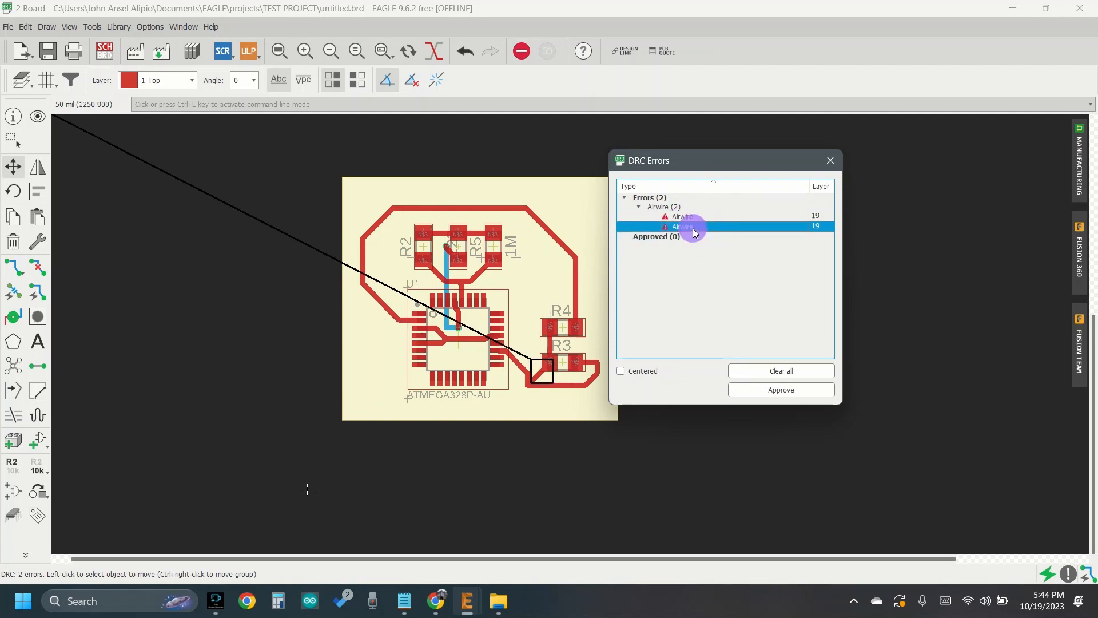
{"action": "left_click", "coordinate": [695, 218]}
{"action": "scroll", "coordinate": [508, 384], "scroll_direction": "up", "scroll_amount": 2}
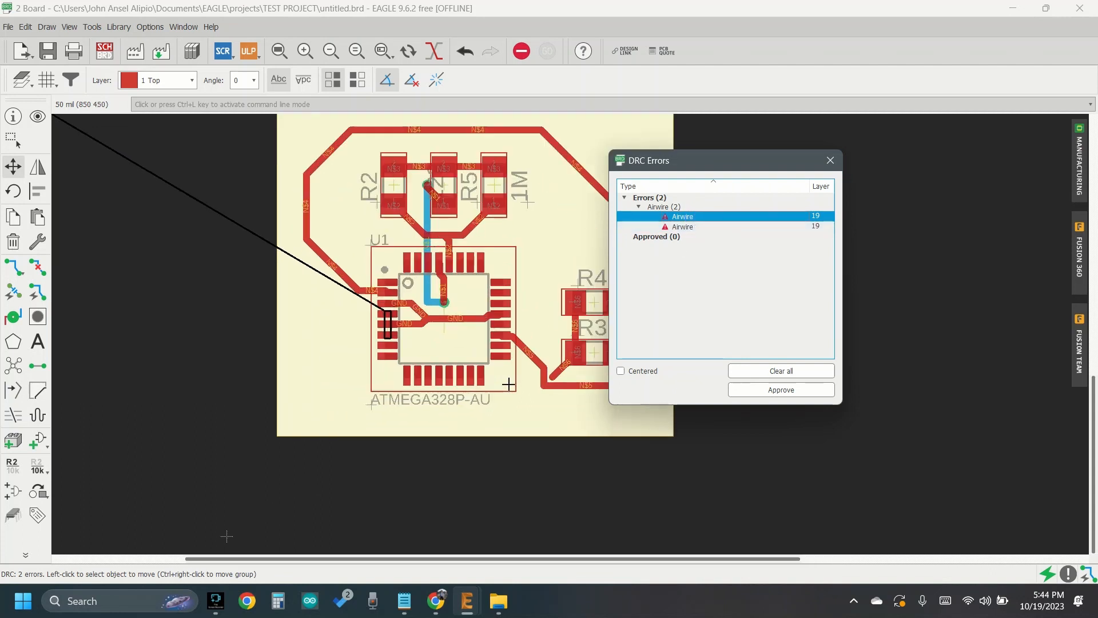
{"action": "scroll", "coordinate": [508, 383], "scroll_direction": "up", "scroll_amount": 3}
{"action": "scroll", "coordinate": [527, 363], "scroll_direction": "down", "scroll_amount": 3}
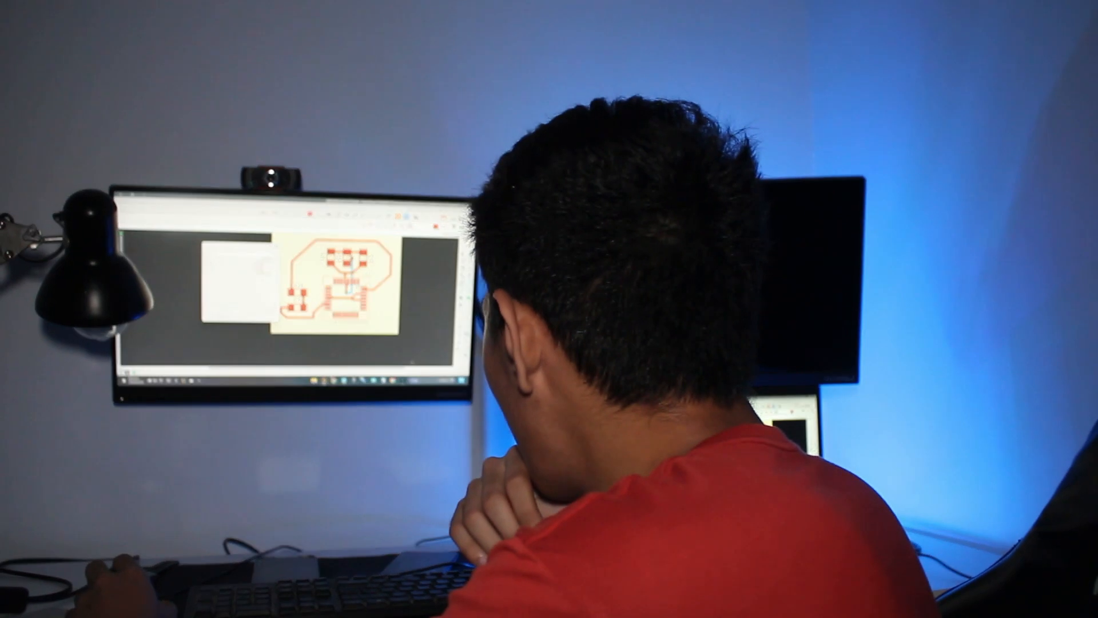
{"action": "scroll", "coordinate": [347, 302], "scroll_direction": "up", "scroll_amount": 4}
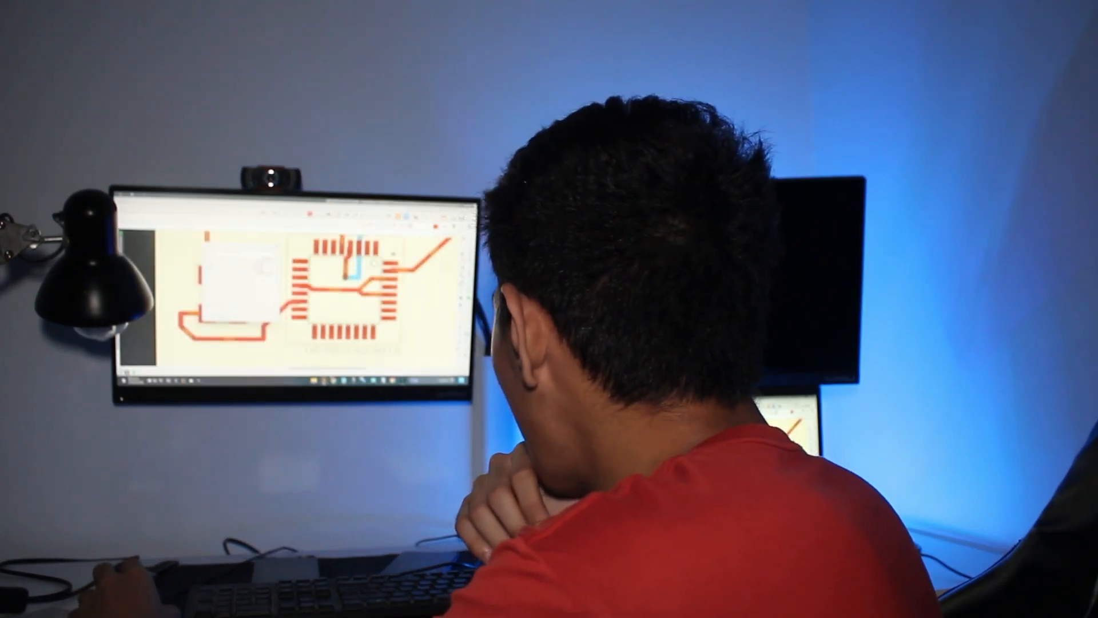
{"action": "scroll", "coordinate": [407, 268], "scroll_direction": "up", "scroll_amount": 4}
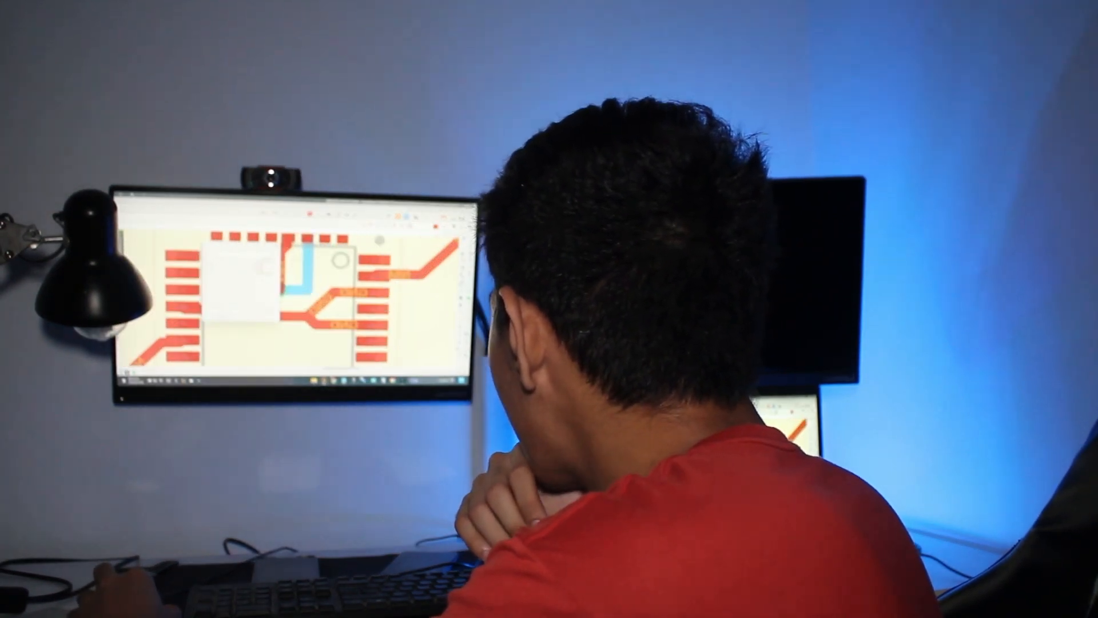
{"action": "scroll", "coordinate": [298, 291], "scroll_direction": "down", "scroll_amount": 5}
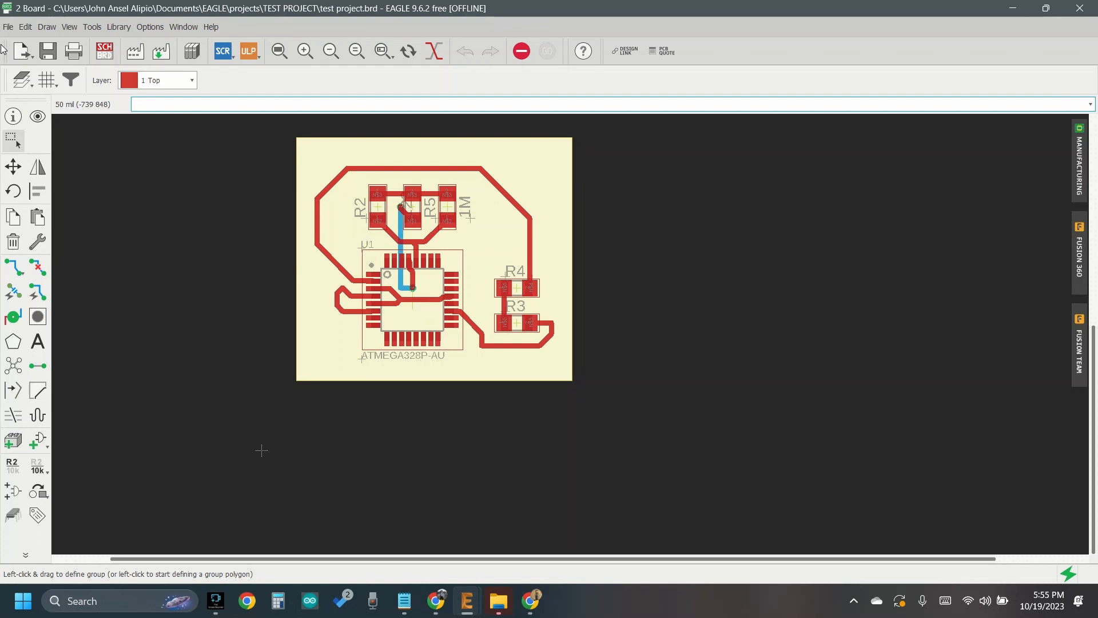
Process the two-layer CAM job as a ZIP export and save it to the Desktop as test project_2023-10-19.zip.
{"action": "left_click", "coordinate": [9, 27]}
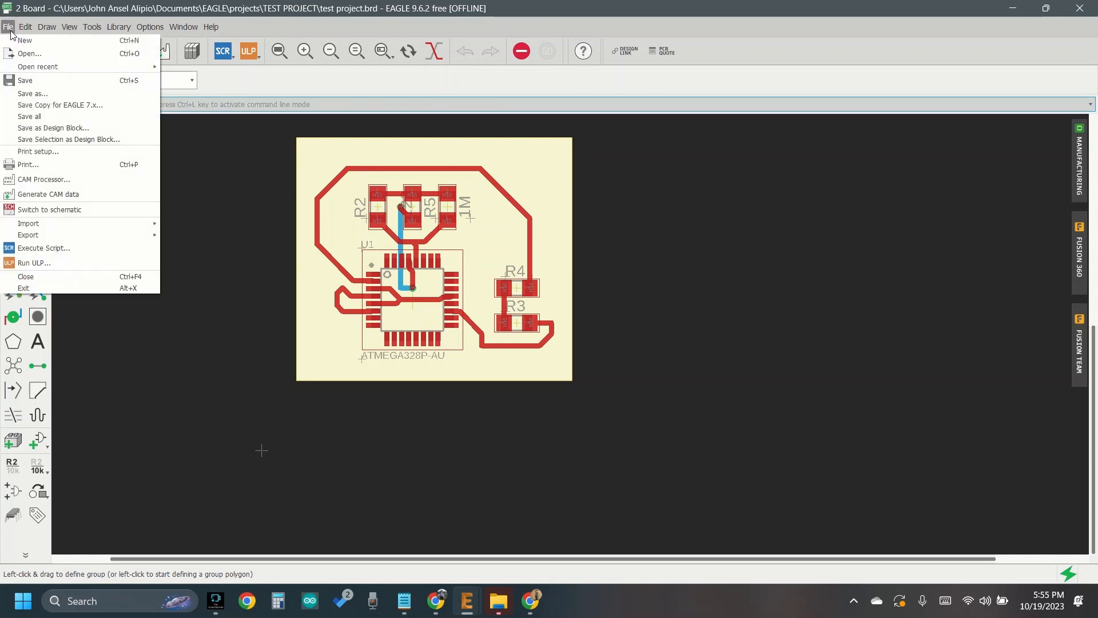
{"action": "left_click", "coordinate": [29, 183]}
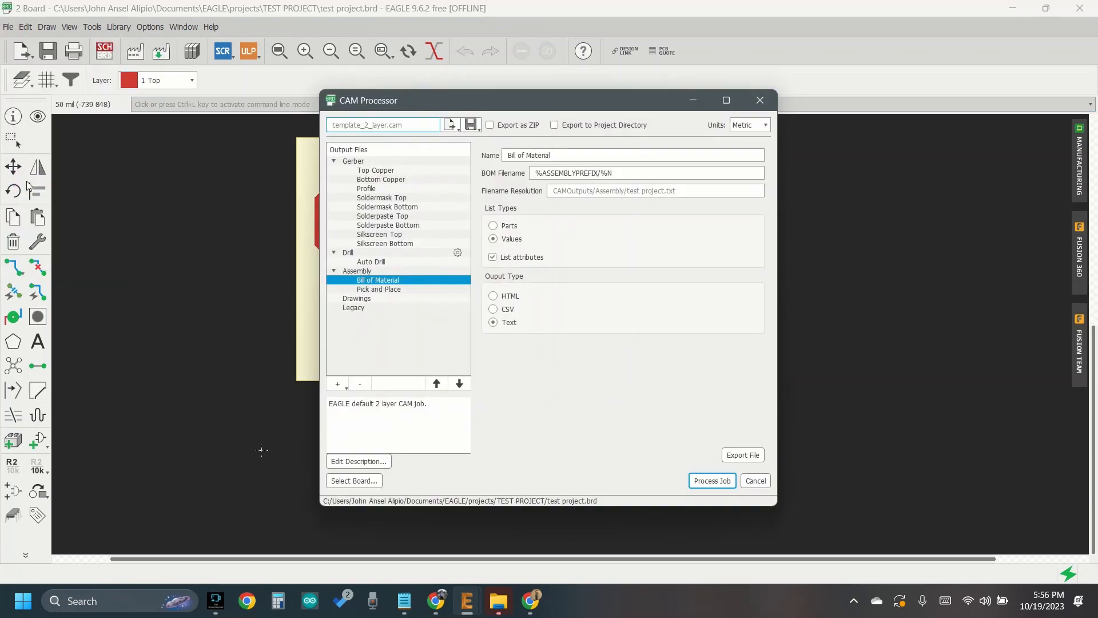
{"action": "left_click", "coordinate": [378, 163]}
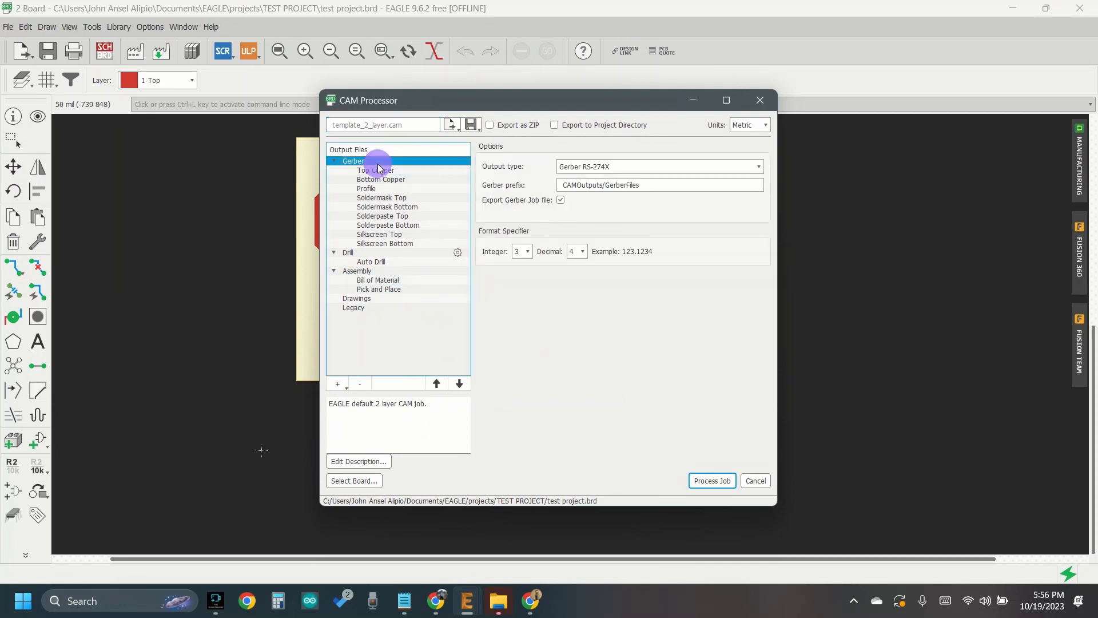
{"action": "left_click", "coordinate": [490, 125]}
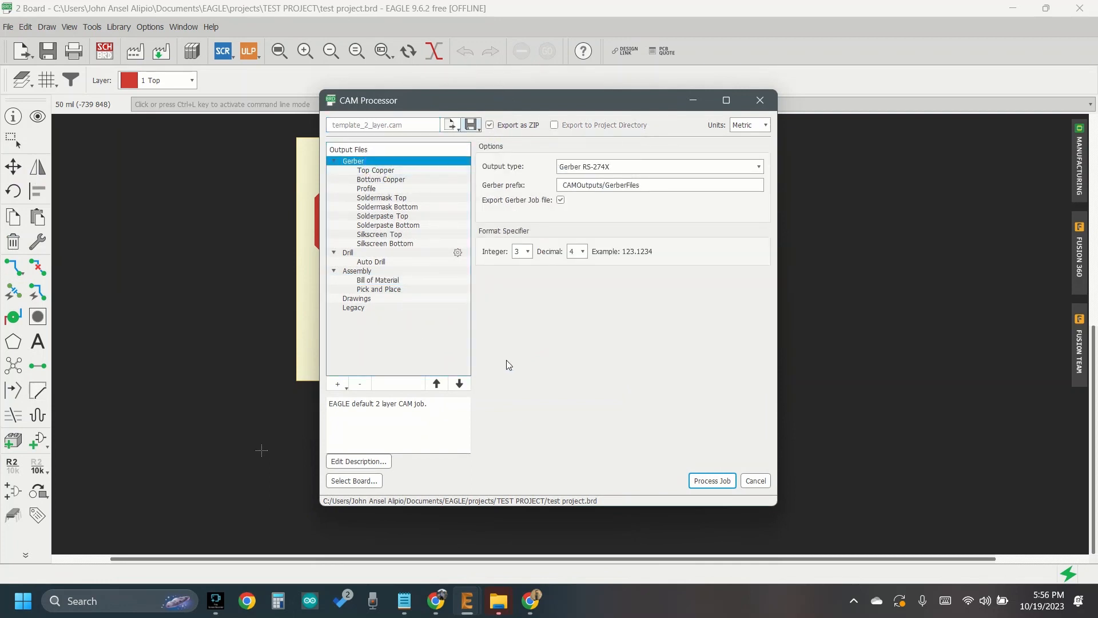
{"action": "left_click", "coordinate": [713, 475]}
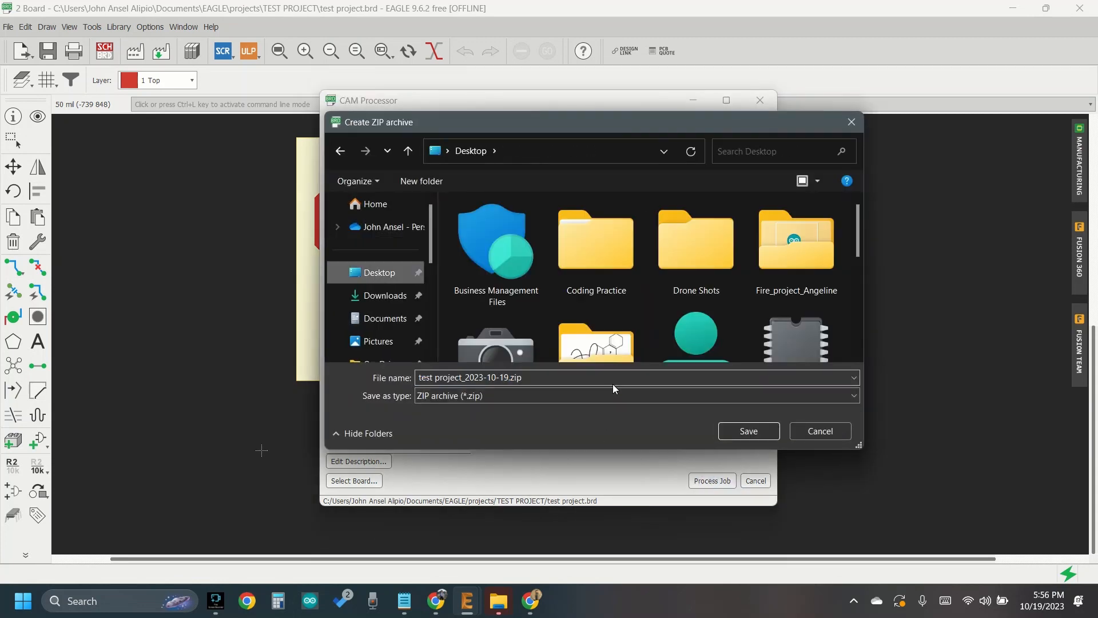
{"action": "left_click", "coordinate": [736, 430]}
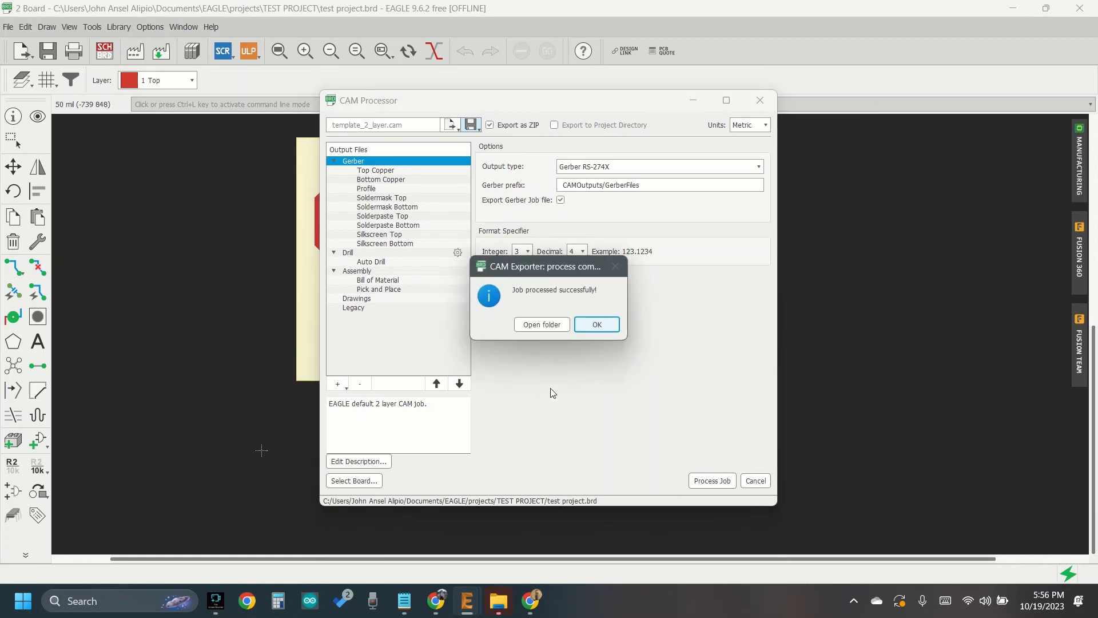
{"action": "left_click", "coordinate": [590, 329]}
Show the desktop and move test project_2023-10-19.zip to an empty area near its middle.
{"action": "left_click", "coordinate": [1096, 611]}
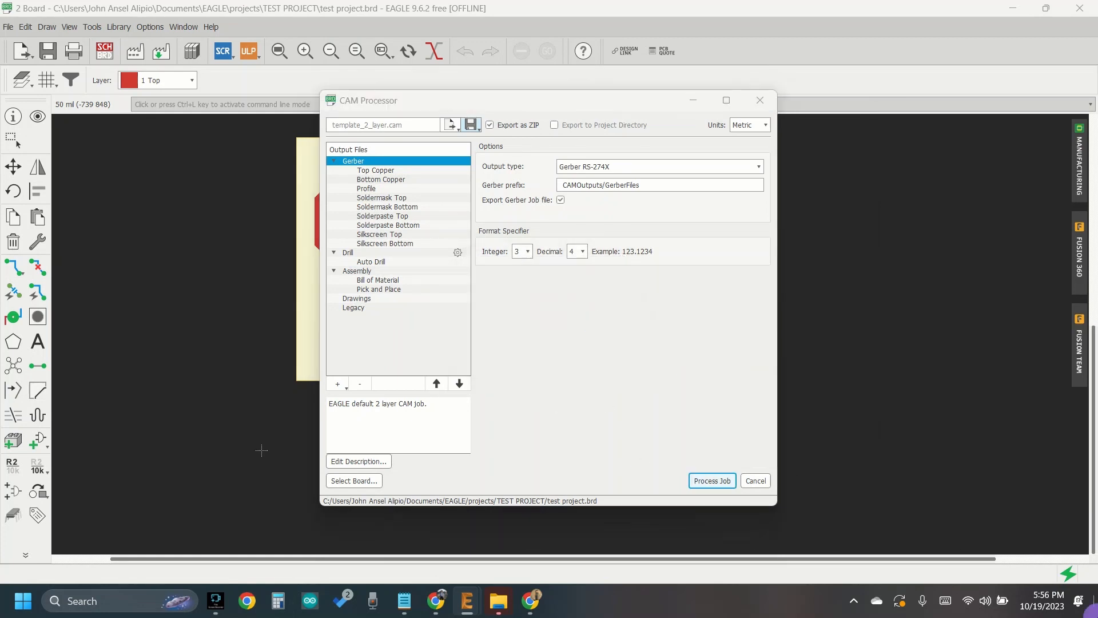
{"action": "left_click_drag", "start_coordinate": [149, 398], "coordinate": [474, 257]}
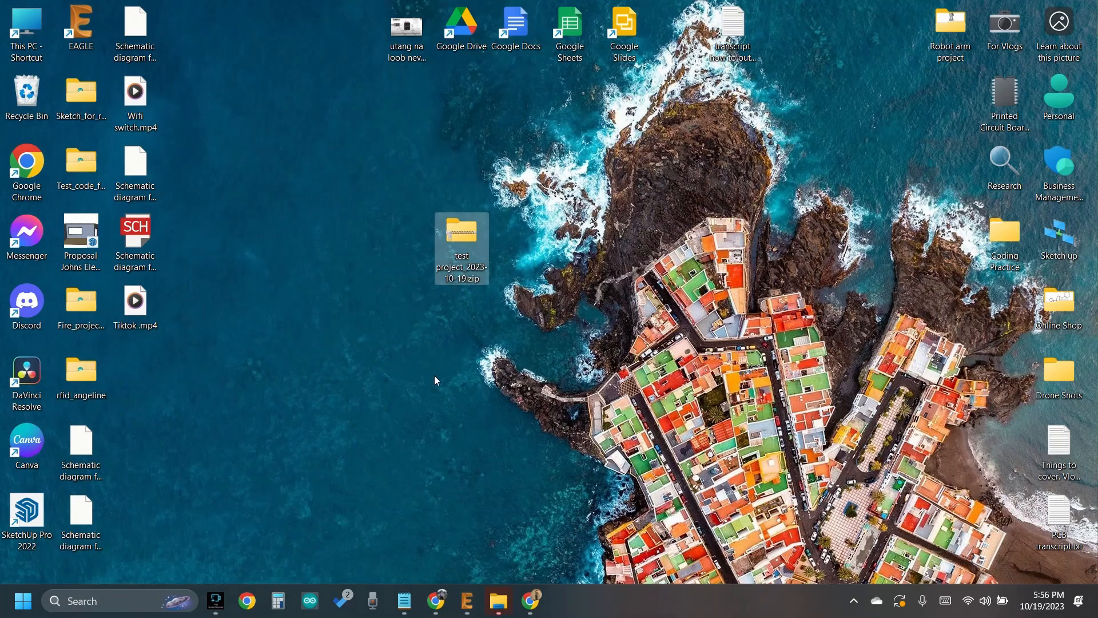
{"action": "left_click_drag", "start_coordinate": [417, 200], "coordinate": [602, 359]}
Open test project_2023-10-19.zip, examine the Gerber files in CAMOutputs/GerberFiles, and close the archive window.
{"action": "double_click", "coordinate": [456, 234]}
{"action": "double_click", "coordinate": [239, 137]}
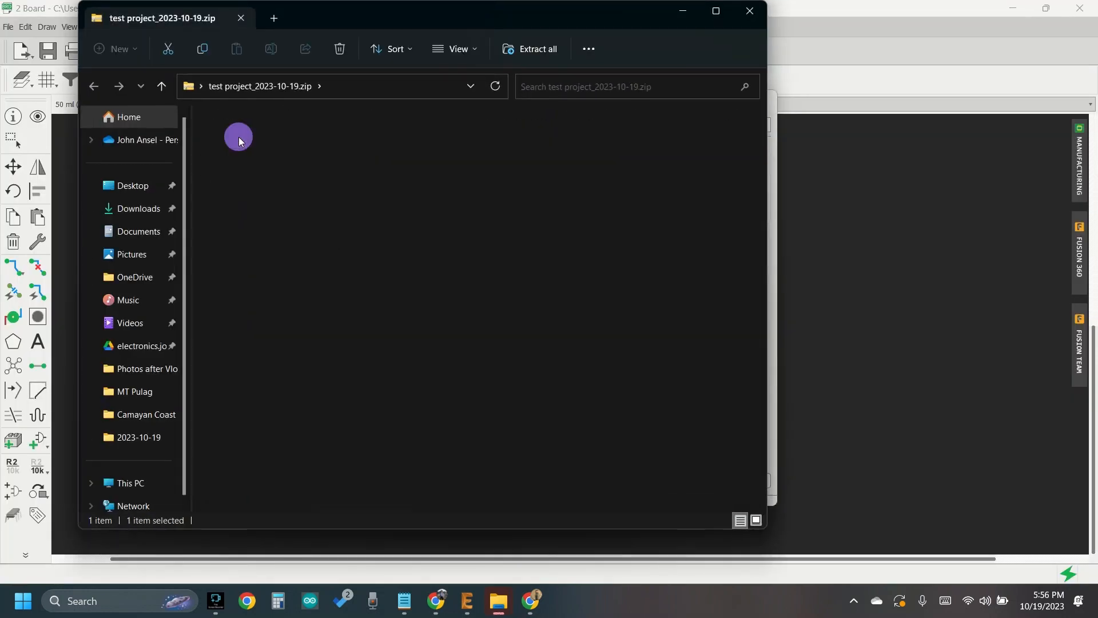
{"action": "double_click", "coordinate": [245, 182]}
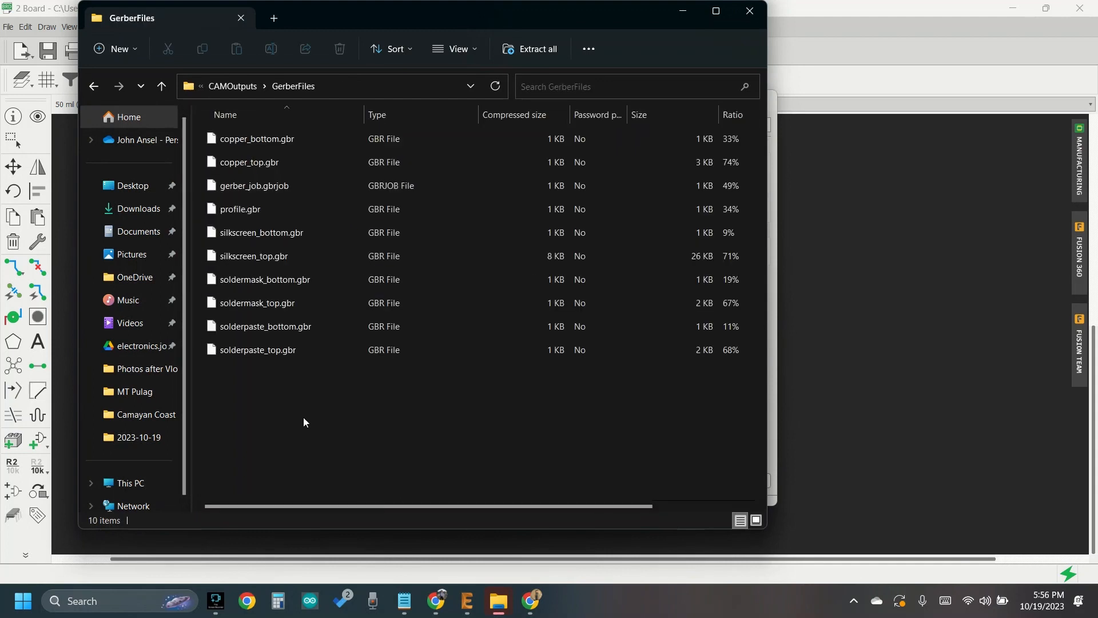
{"action": "left_click_drag", "start_coordinate": [304, 418], "coordinate": [241, 140]}
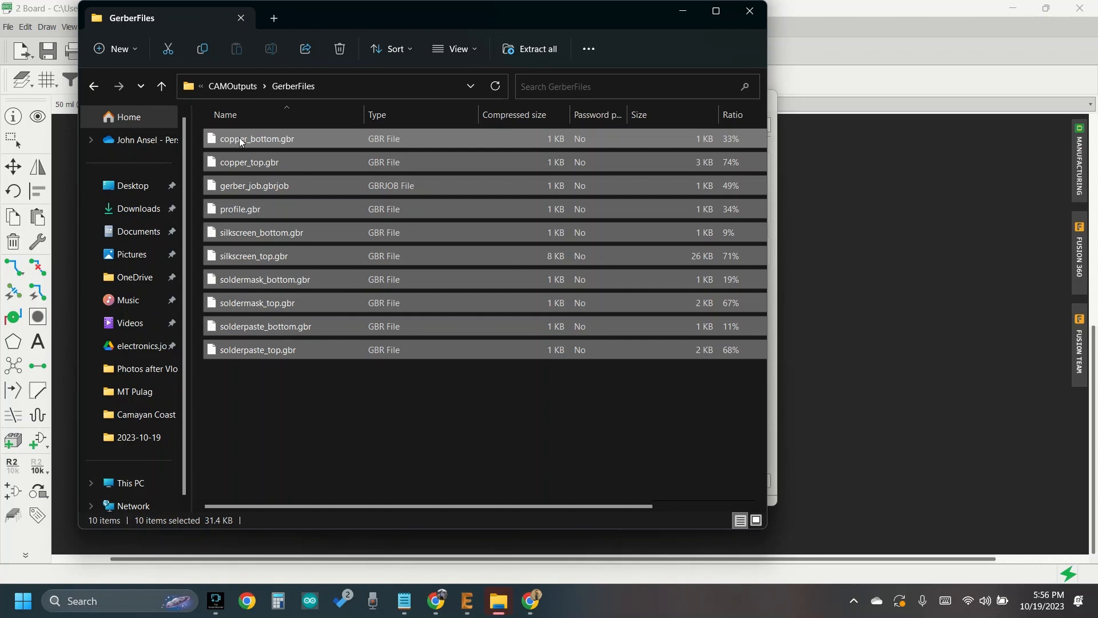
{"action": "left_click", "coordinate": [94, 89]}
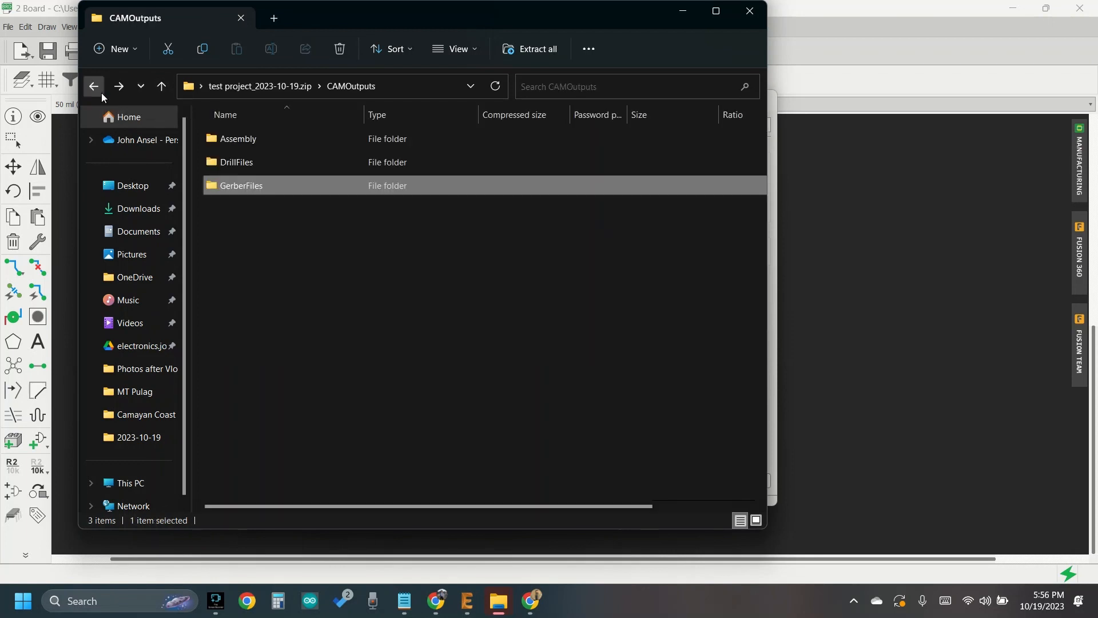
{"action": "left_click", "coordinate": [95, 87]}
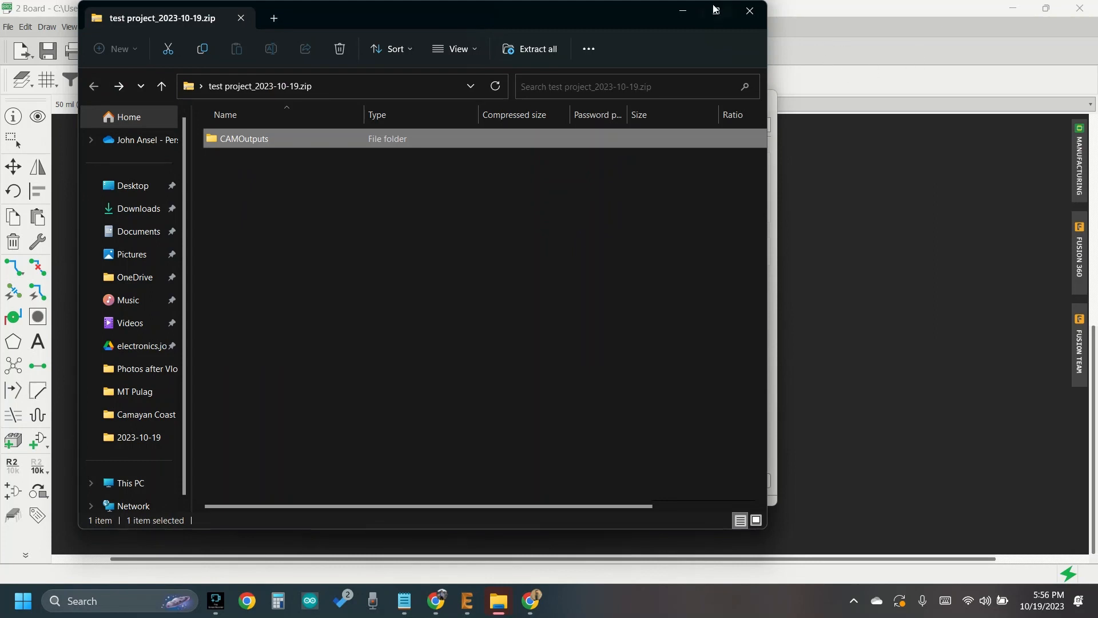
{"action": "left_click", "coordinate": [741, 15]}
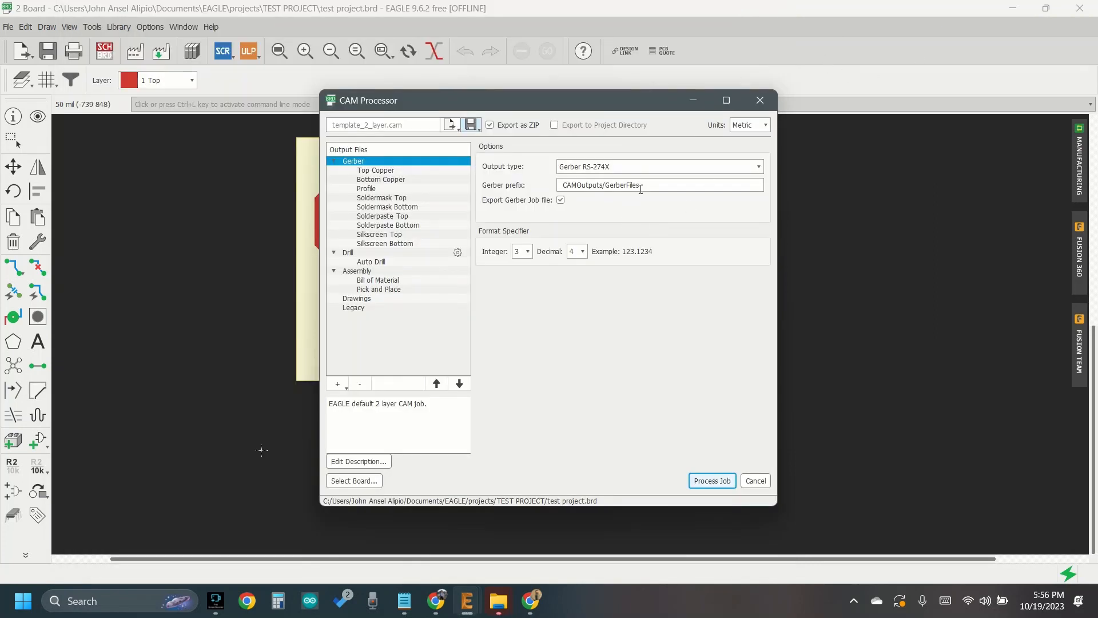
Close the CAM Processor without saving the CAM job changes and minimize EAGLE.
{"action": "left_click", "coordinate": [759, 101]}
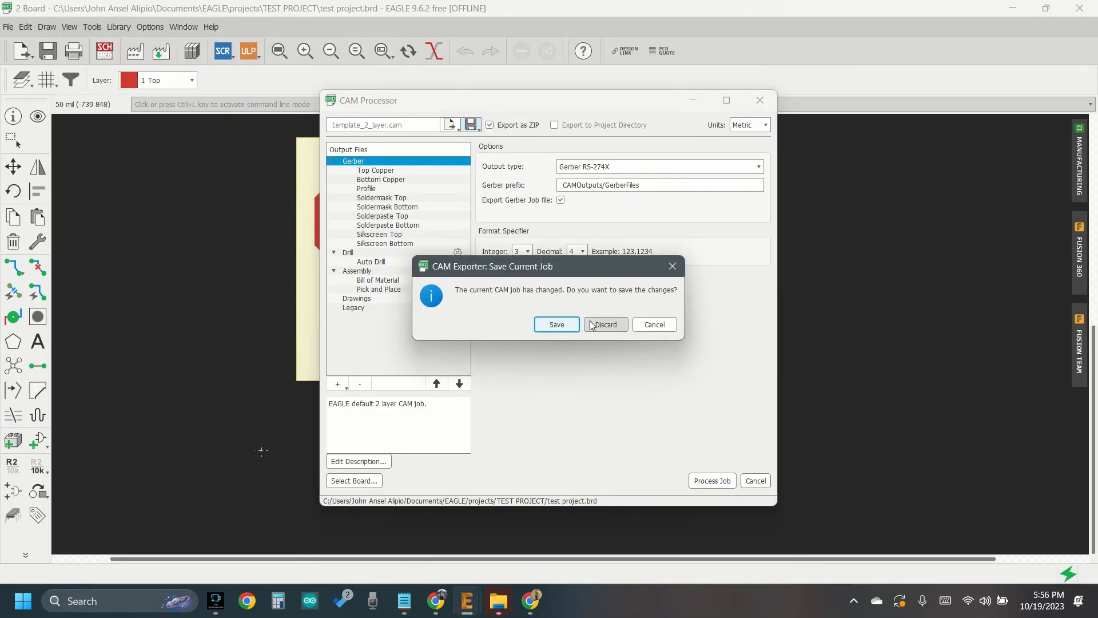
{"action": "left_click", "coordinate": [605, 324]}
{"action": "left_click", "coordinate": [1012, 8]}
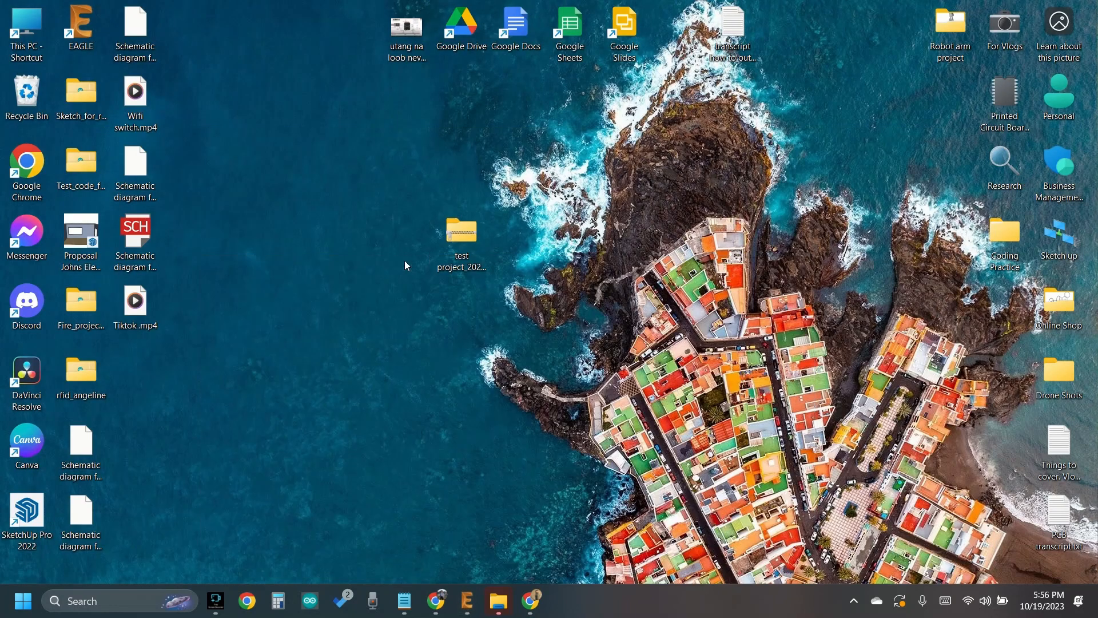
Switch to the JLCPCB site in Chrome and place its window beside the desktop's ZIP file with the page zoomed out.
{"action": "left_click_drag", "start_coordinate": [538, 303], "coordinate": [408, 218]}
{"action": "left_click", "coordinate": [531, 601]}
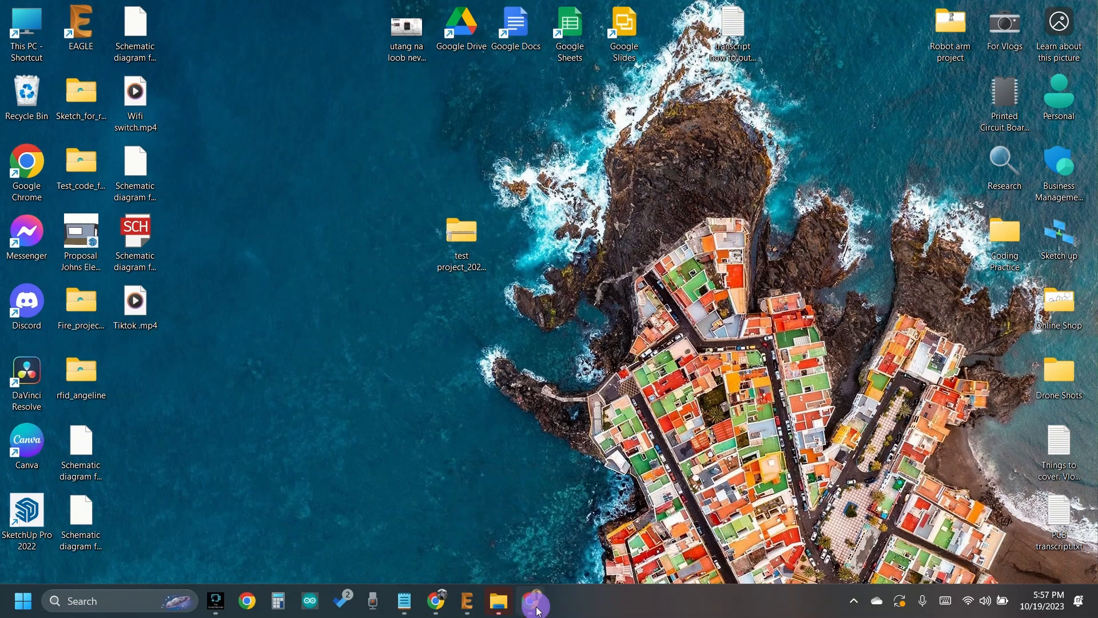
{"action": "double_click", "coordinate": [605, 26]}
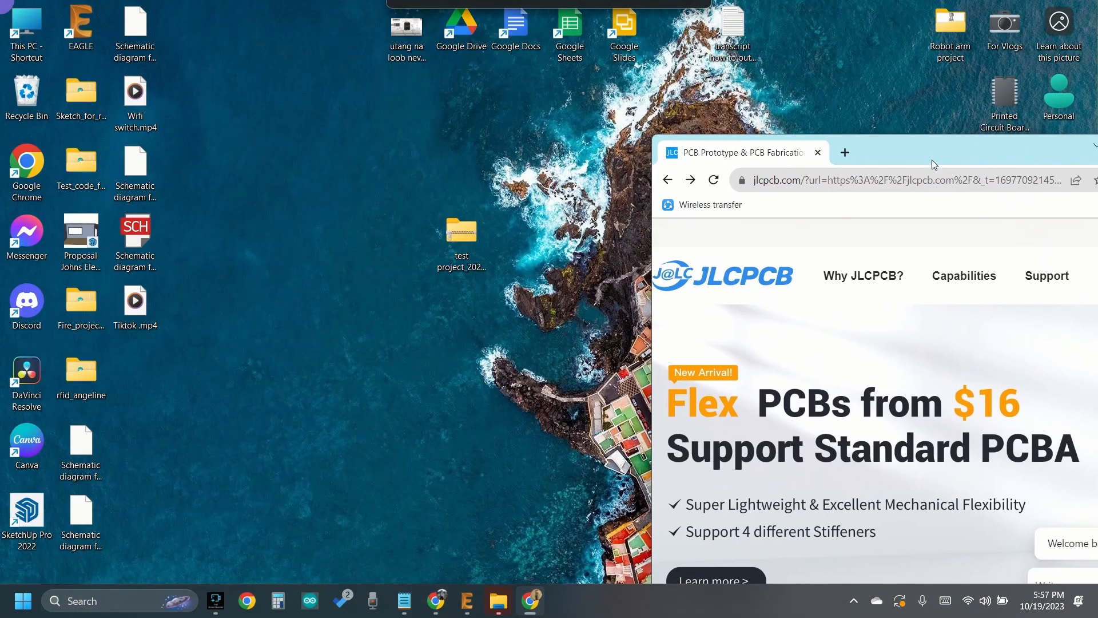
{"action": "left_click_drag", "start_coordinate": [818, 72], "coordinate": [152, 123]}
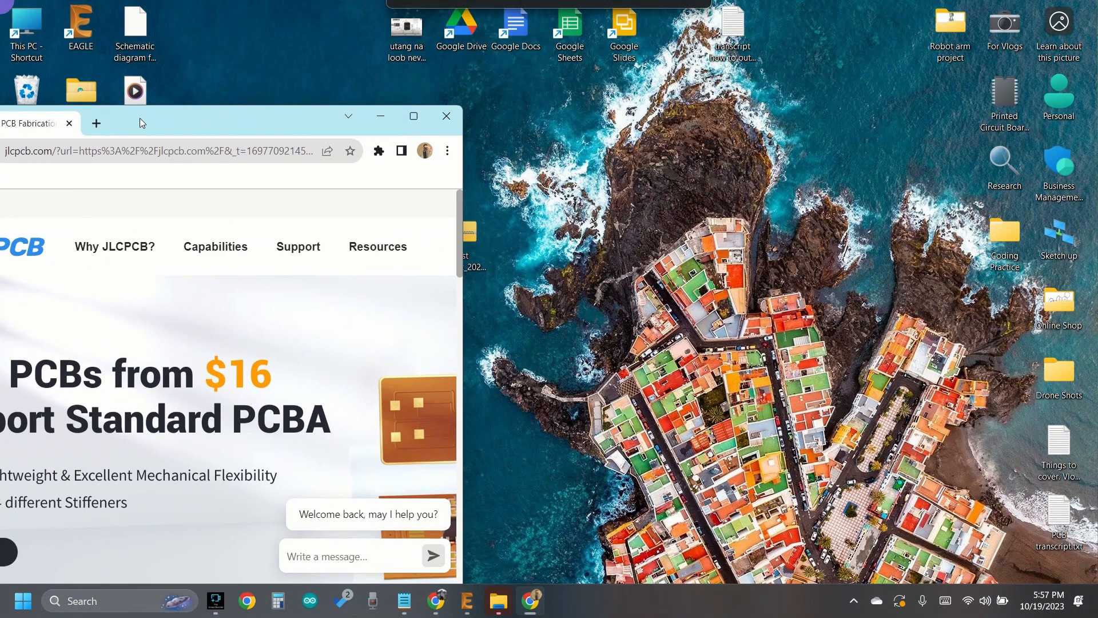
{"action": "scroll", "coordinate": [243, 385], "scroll_direction": "down", "scroll_amount": 5}
{"action": "scroll", "coordinate": [245, 385], "scroll_direction": "up", "scroll_amount": 4}
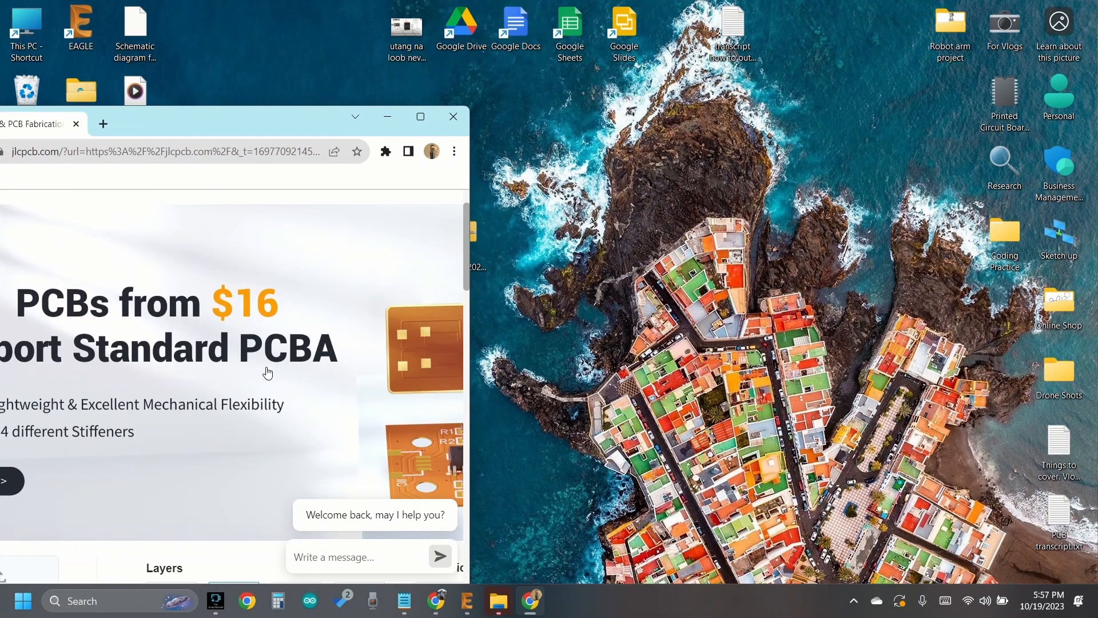
{"action": "scroll", "coordinate": [298, 343], "scroll_direction": "down", "scroll_amount": 2, "text": "ctrl"}
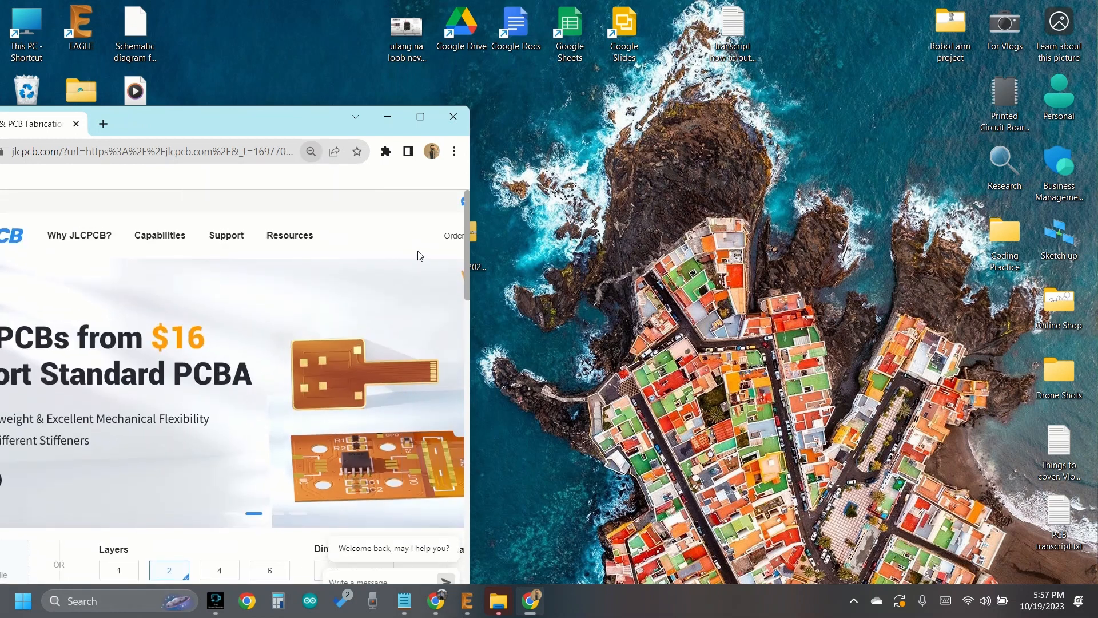
Open the JLCPCB order page, upload test project_2023-10-19.zip as the Gerber file, and maximize the browser window.
{"action": "left_click", "coordinate": [447, 238]}
{"action": "left_click_drag", "start_coordinate": [214, 119], "coordinate": [290, 83]}
{"action": "left_click_drag", "start_coordinate": [139, 108], "coordinate": [780, 80]}
{"action": "left_click_drag", "start_coordinate": [461, 234], "coordinate": [787, 312]}
{"action": "double_click", "coordinate": [767, 84]}
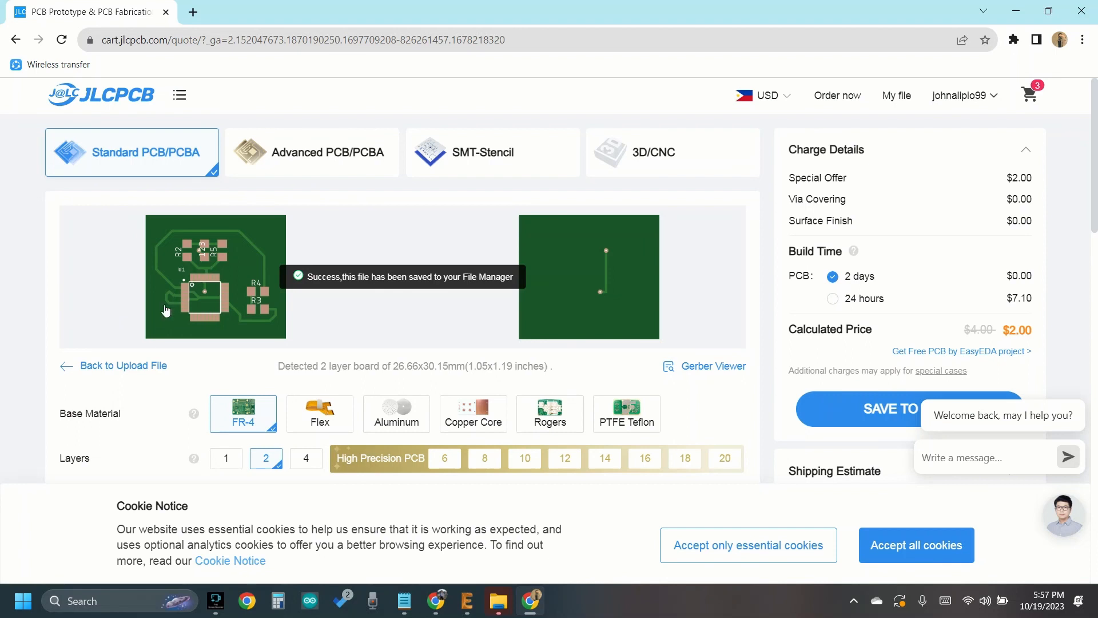
Set the PCB color to Black and check the board preview.
{"action": "scroll", "coordinate": [122, 255], "scroll_direction": "down", "scroll_amount": 7}
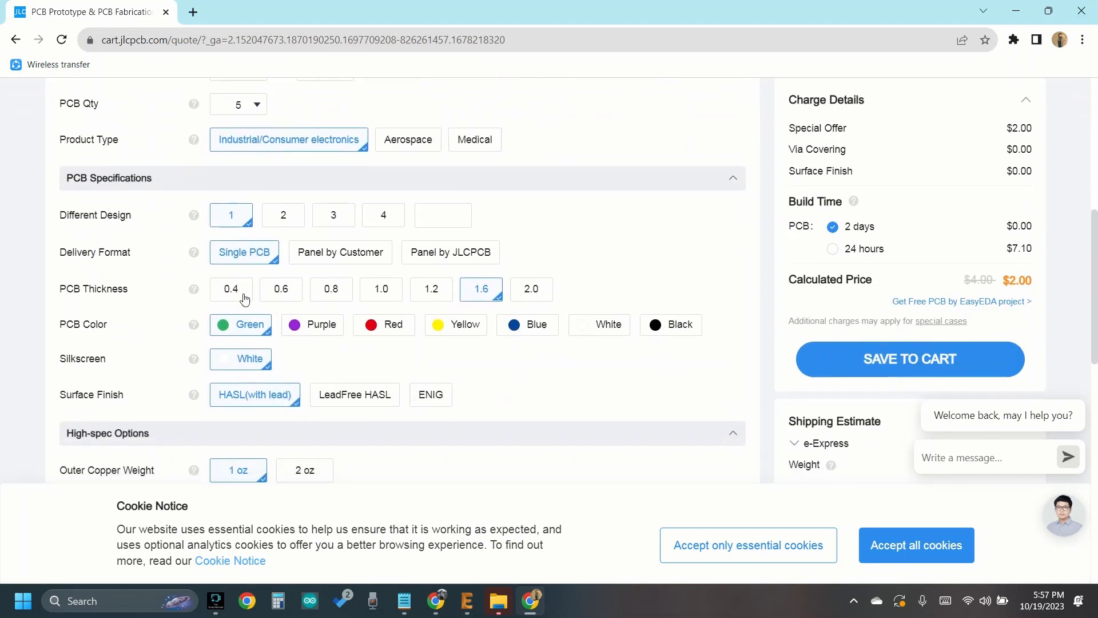
{"action": "left_click", "coordinate": [664, 333]}
{"action": "scroll", "coordinate": [375, 409], "scroll_direction": "up", "scroll_amount": 5}
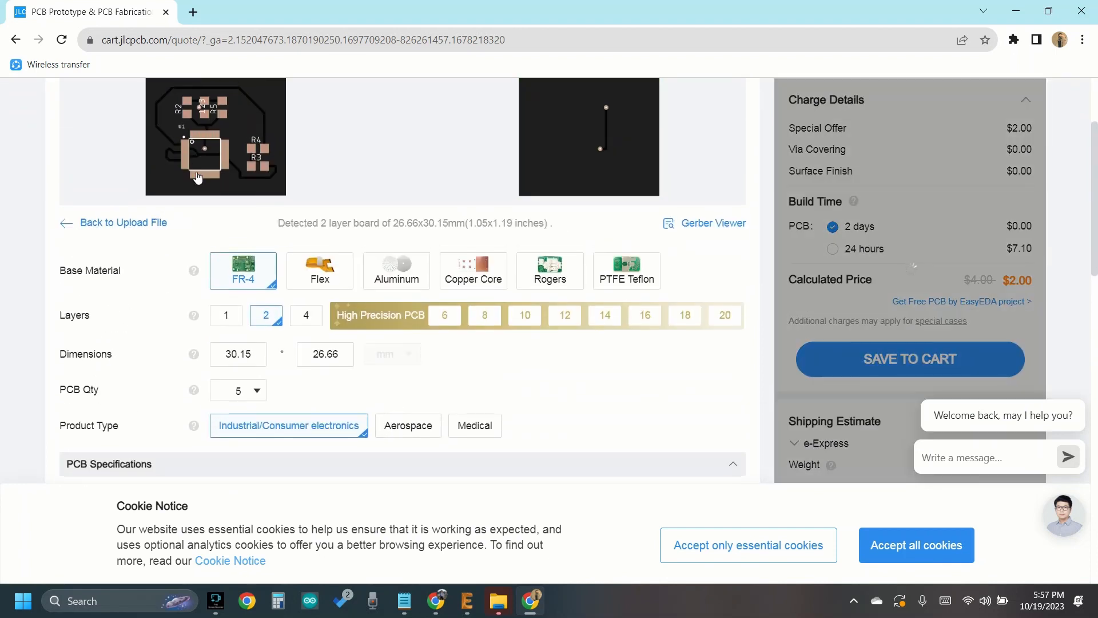
Set the PCB color to Blue and check the board preview.
{"action": "scroll", "coordinate": [198, 178], "scroll_direction": "down", "scroll_amount": 7}
{"action": "scroll", "coordinate": [452, 333], "scroll_direction": "up", "scroll_amount": 7}
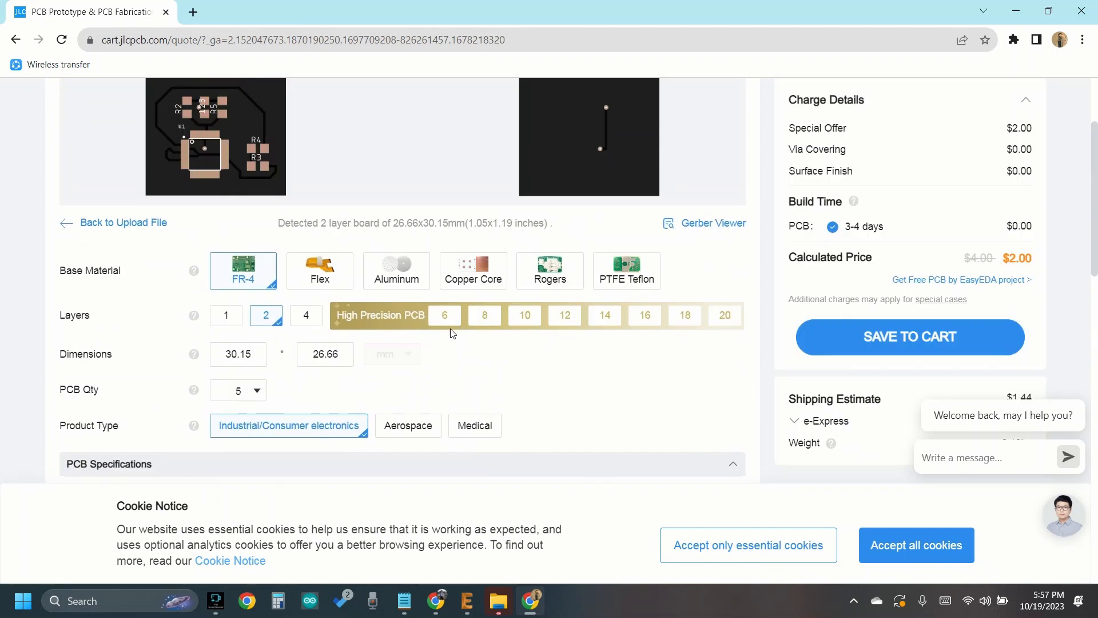
{"action": "scroll", "coordinate": [458, 366], "scroll_direction": "down", "scroll_amount": 4}
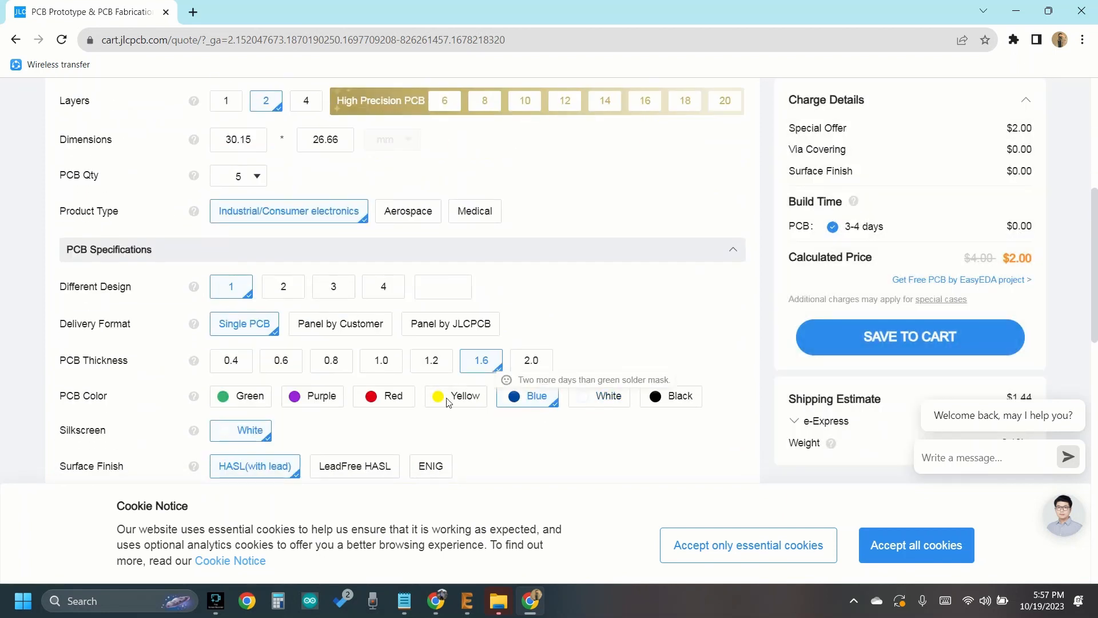
{"action": "scroll", "coordinate": [366, 385], "scroll_direction": "up", "scroll_amount": 6}
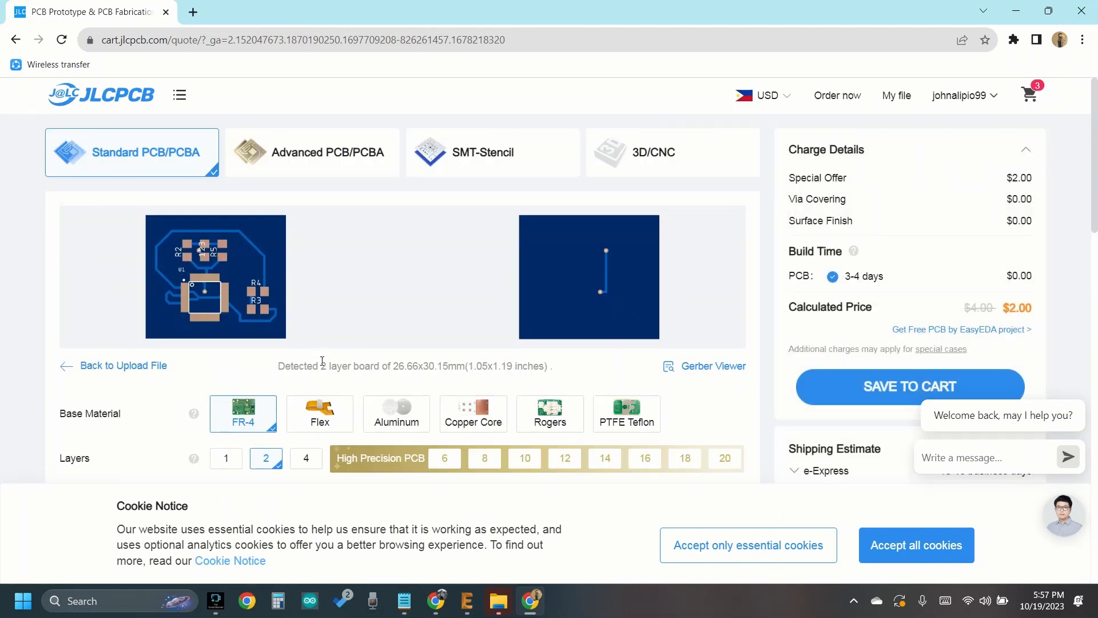